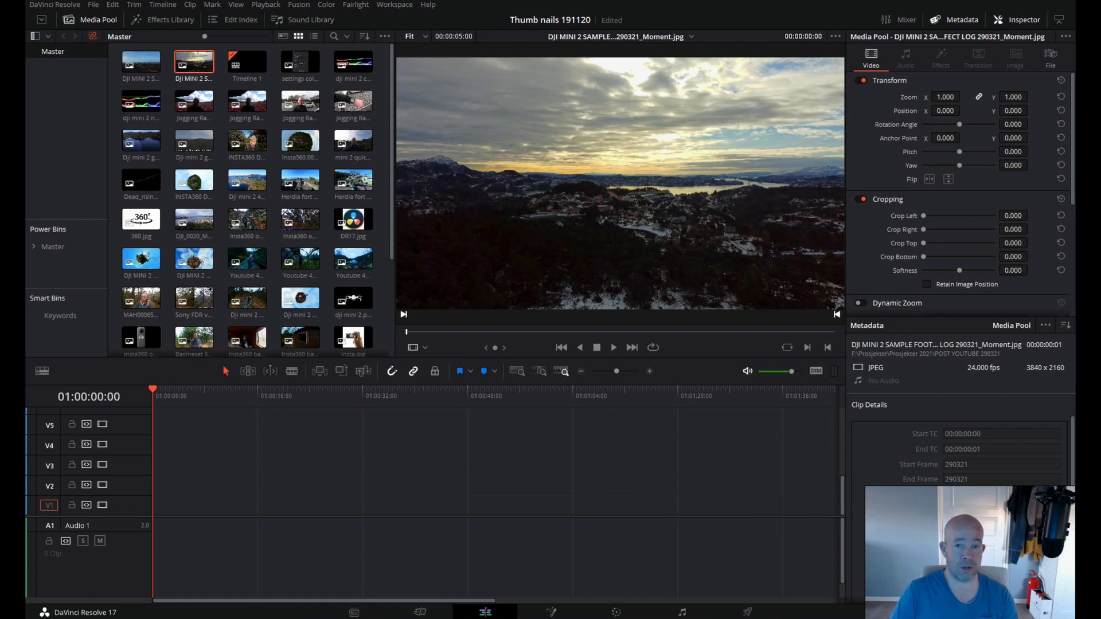
# Check the timeline resolution and frame rate in the project's master settings.
pyautogui.click(1059, 612)
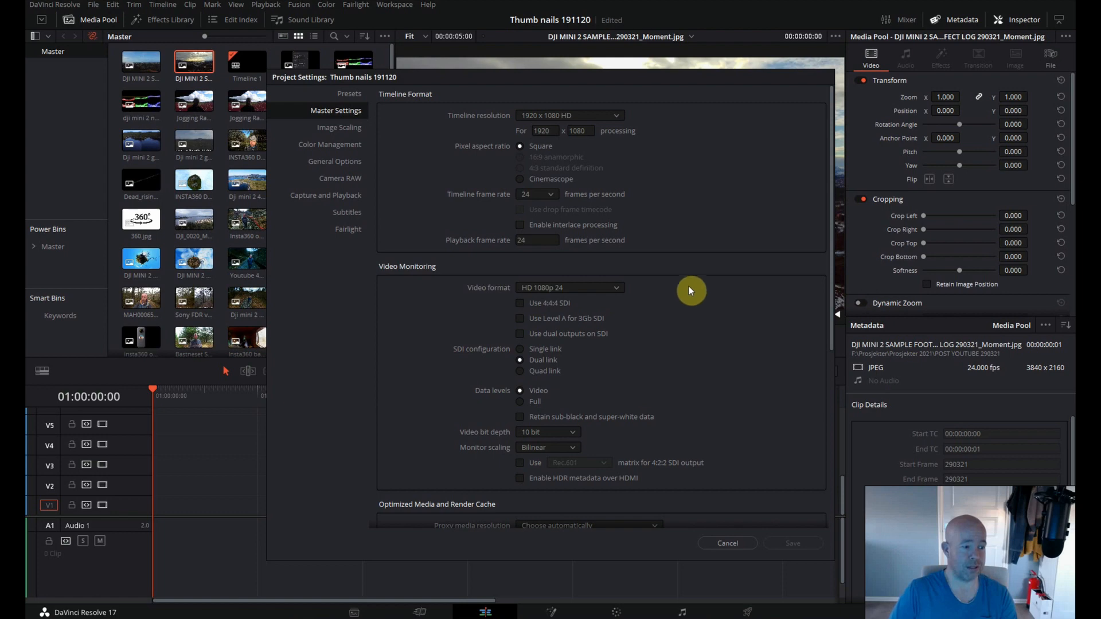
pyautogui.click(729, 543)
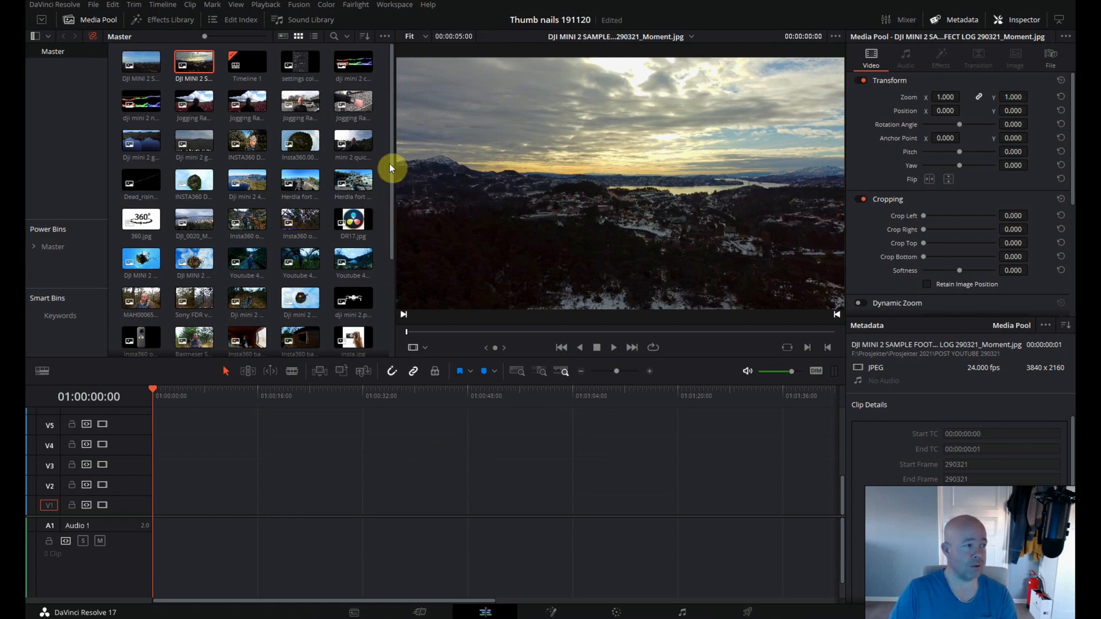
# Place the DJI MINI 2 sunset landscape still at the start of track V2, with the playhead at its beginning.
pyautogui.moveTo(195, 66); pyautogui.dragTo(164, 496)
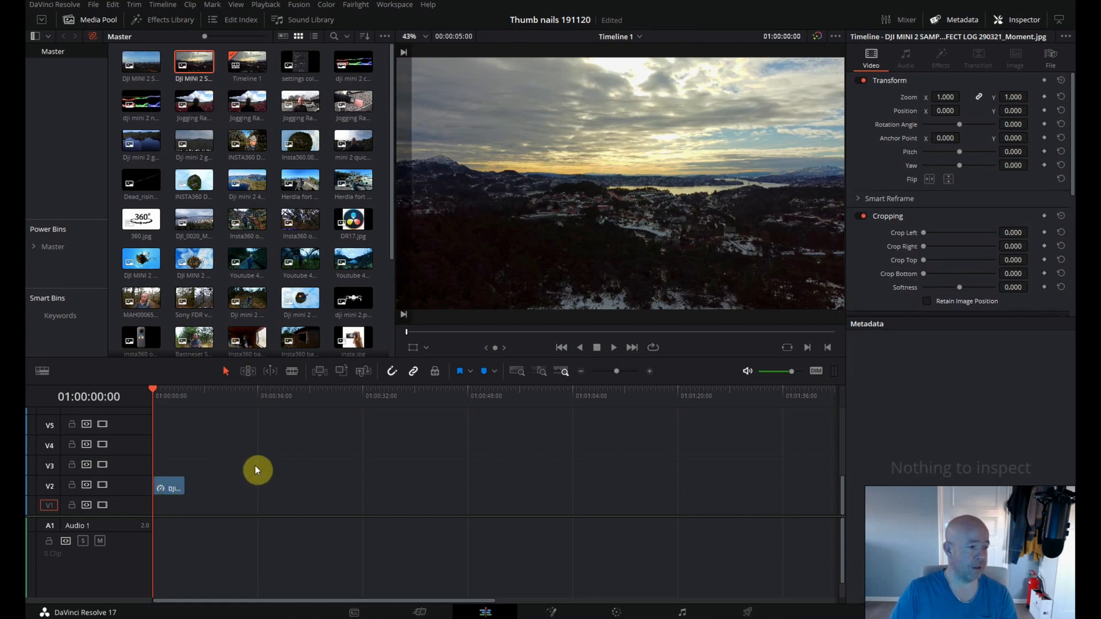
pyautogui.press('space')
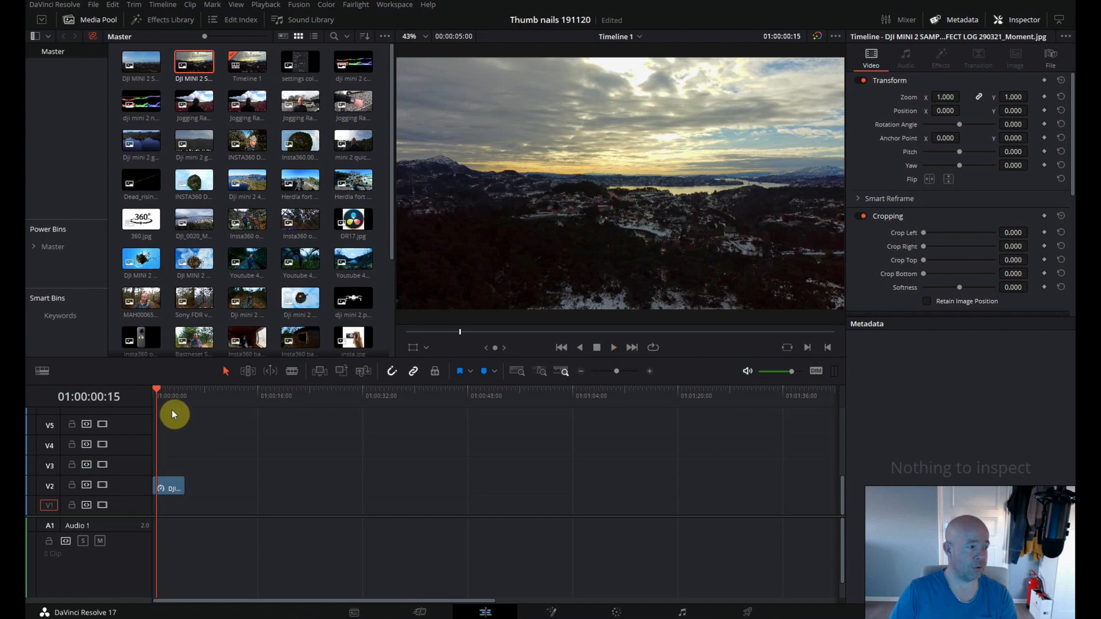
pyautogui.moveTo(156, 391); pyautogui.dragTo(150, 390)
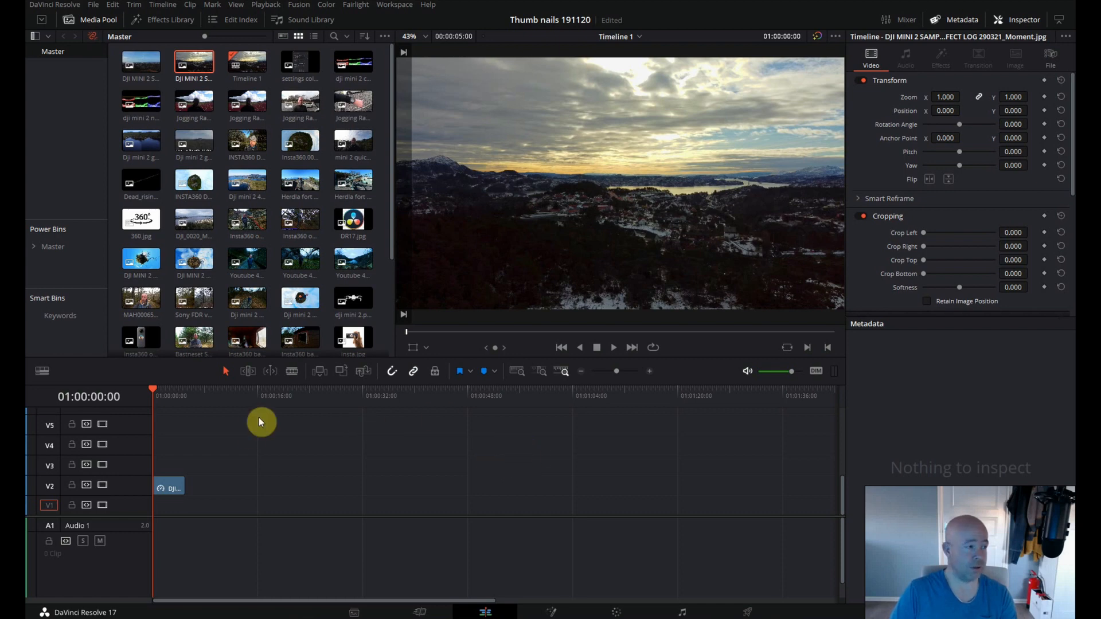
# Place Jogging Ravnanger_Moment1.jpg on V2 with a gap after the landscape still, and select it with the playhead over it.
pyautogui.click(294, 106)
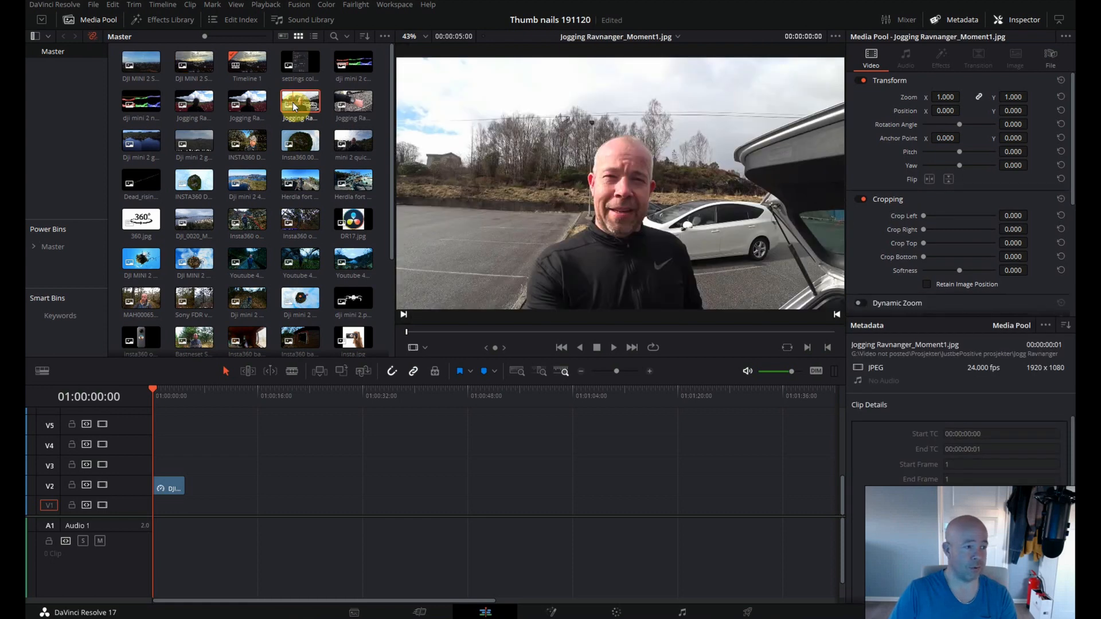
pyautogui.moveTo(299, 104); pyautogui.dragTo(236, 497)
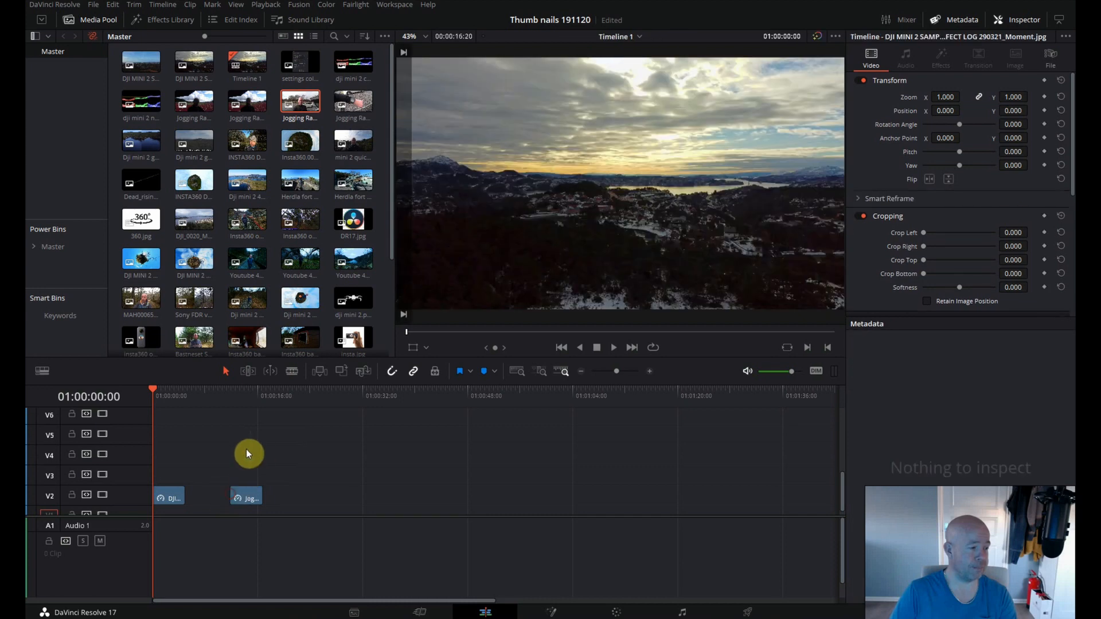
pyautogui.click(245, 393)
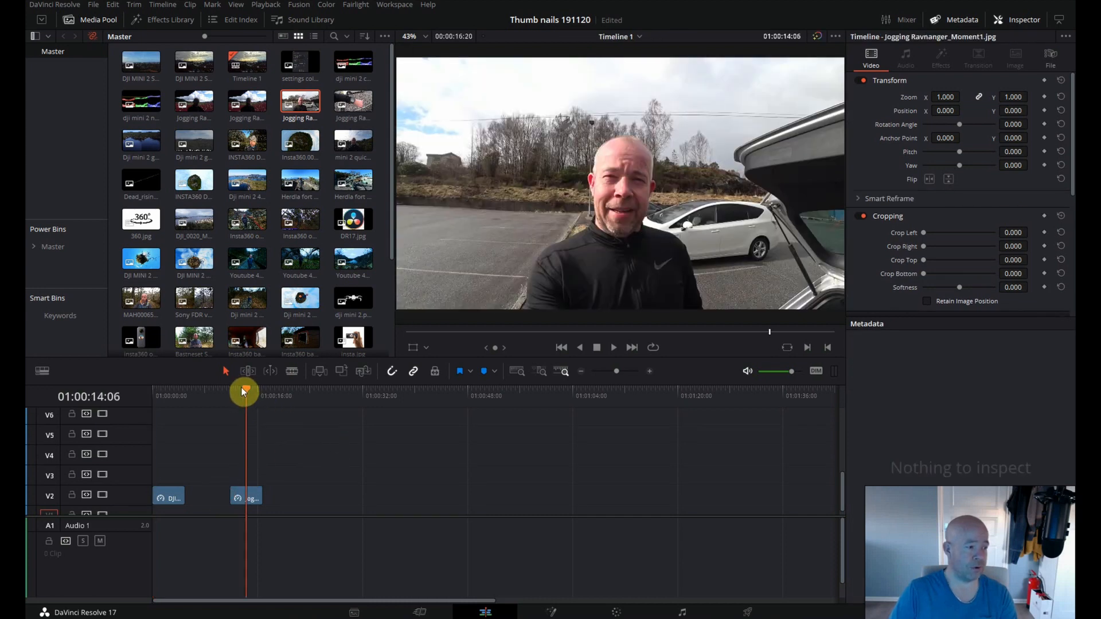
pyautogui.click(250, 496)
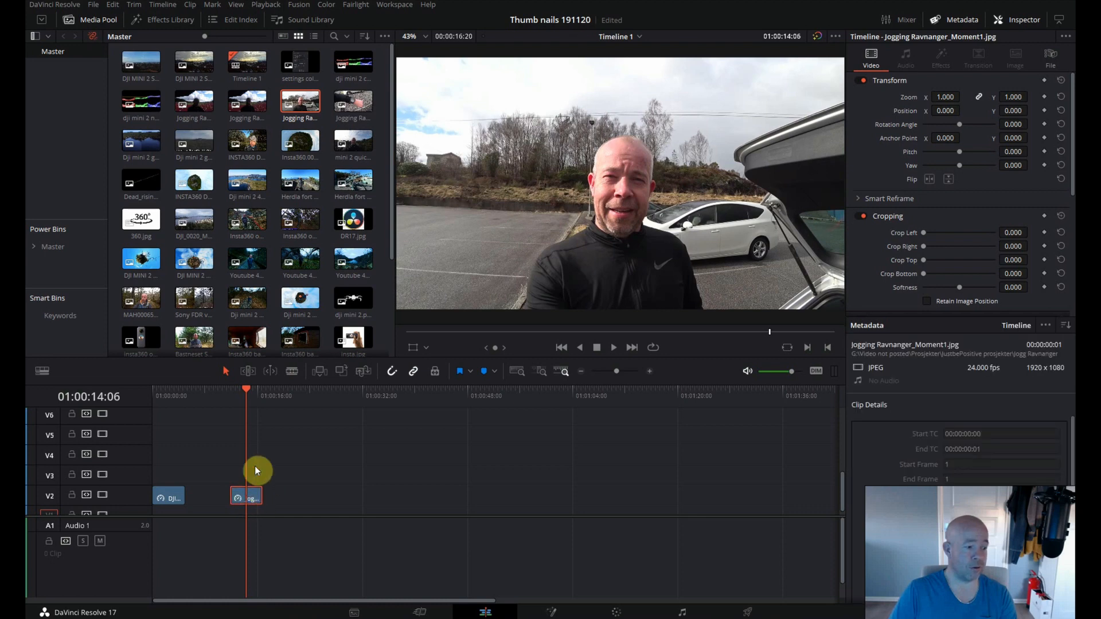
# Open the jogging clip on the Fusion page, reposition its nodes and add an unconnected Polygon node above MediaIn1.
pyautogui.click(557, 613)
pyautogui.moveTo(632, 457); pyautogui.dragTo(73, 393)
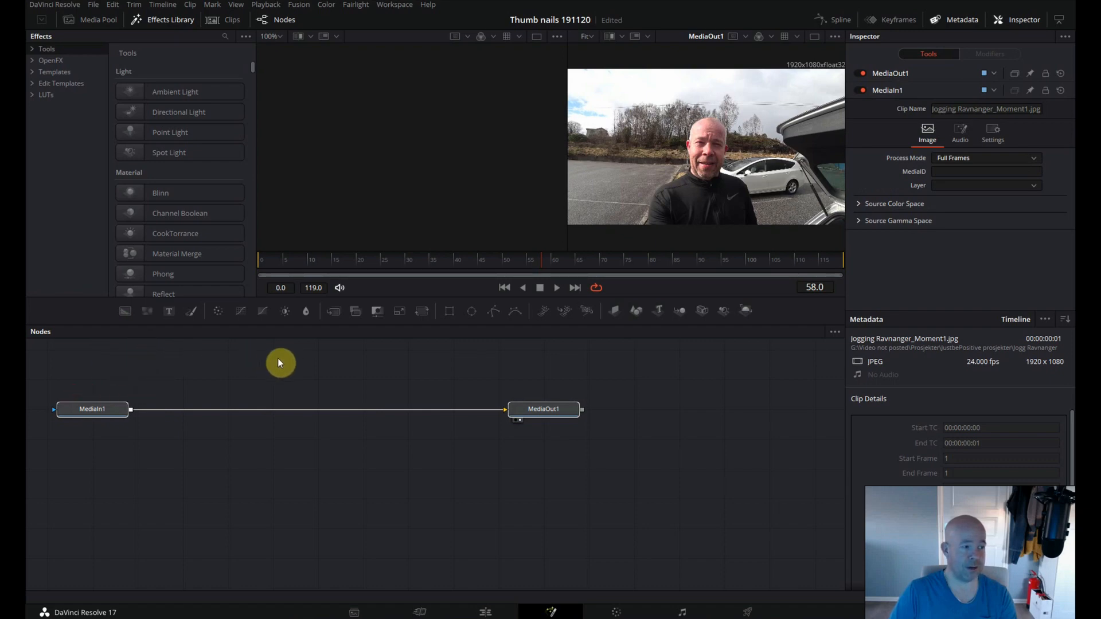
pyautogui.moveTo(123, 410); pyautogui.dragTo(350, 493)
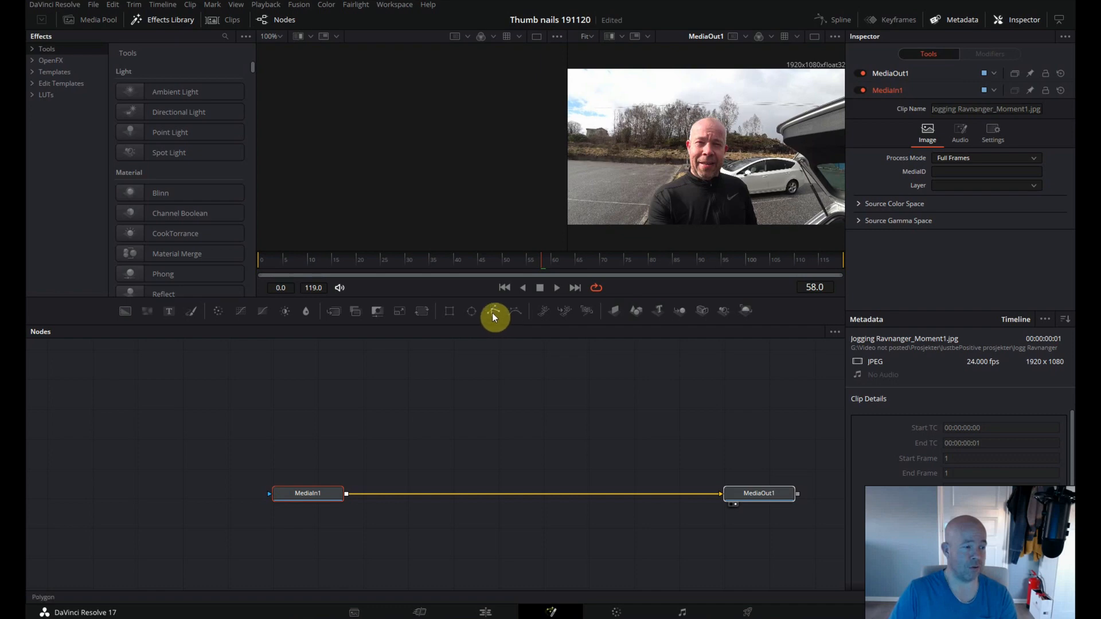
pyautogui.moveTo(495, 325); pyautogui.dragTo(357, 389)
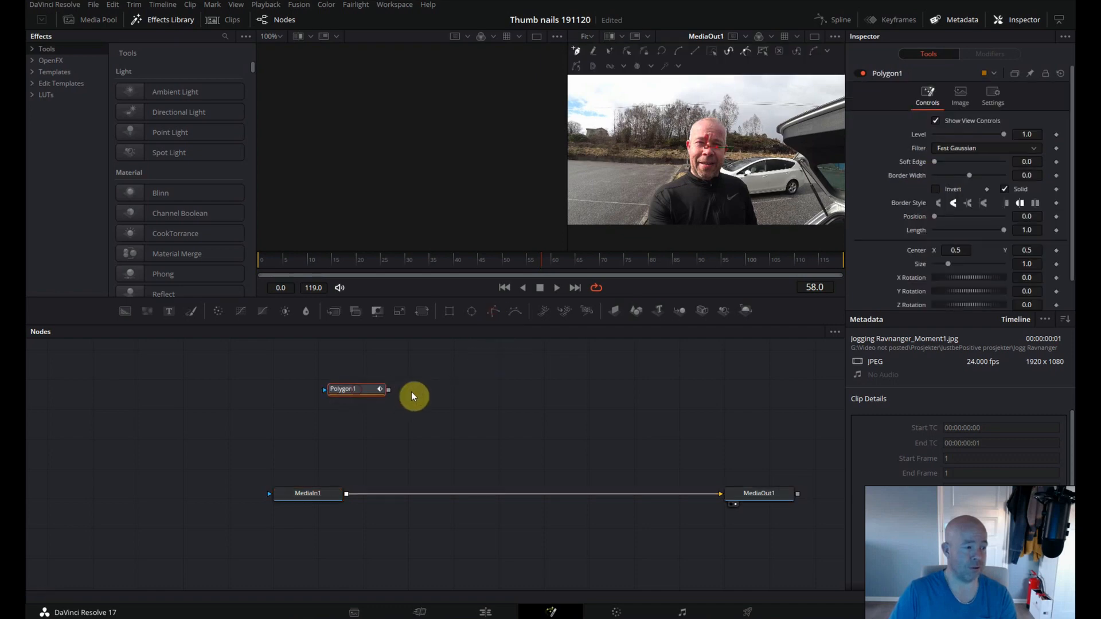
# Trace the polygon mask around the man's head and shoulders in an enlarged single viewer at 100%.
pyautogui.click(814, 37)
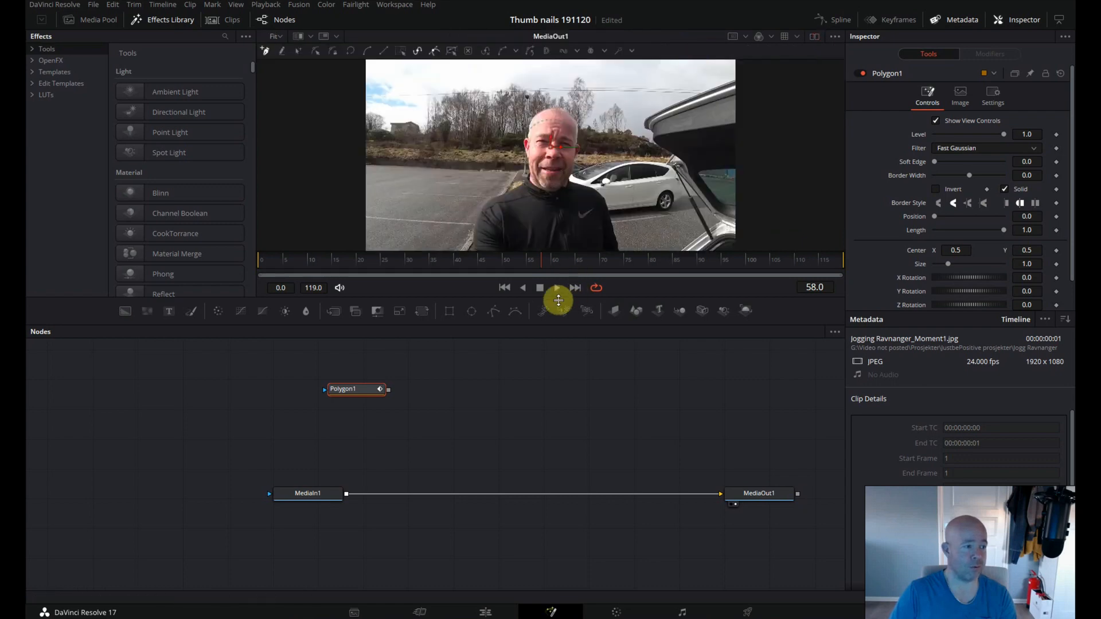
pyautogui.moveTo(562, 303); pyautogui.dragTo(557, 344)
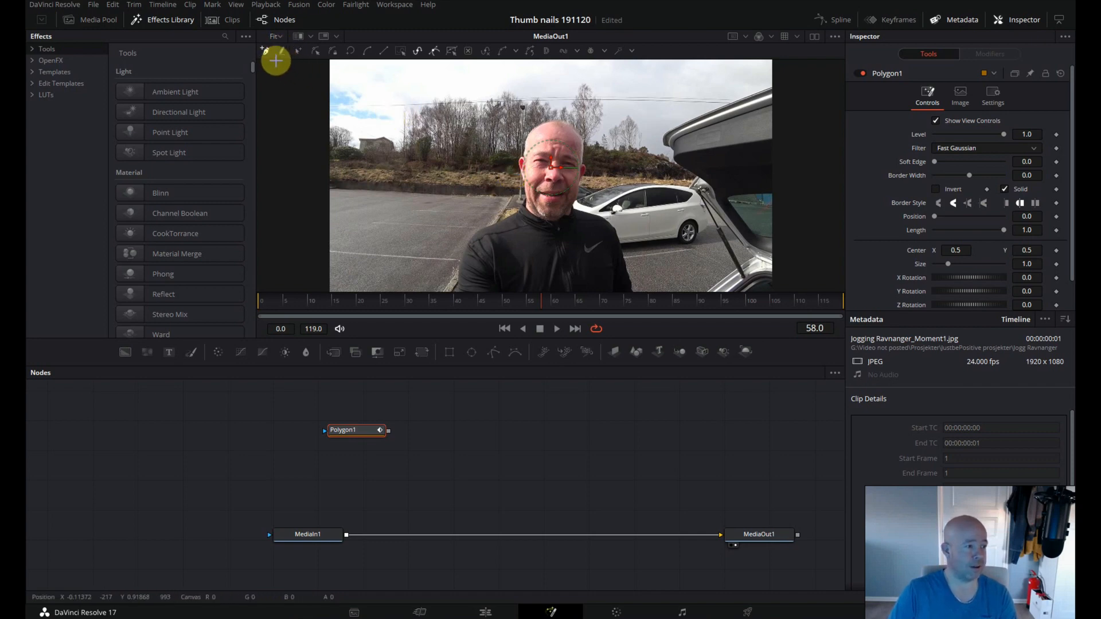
pyautogui.click(275, 36)
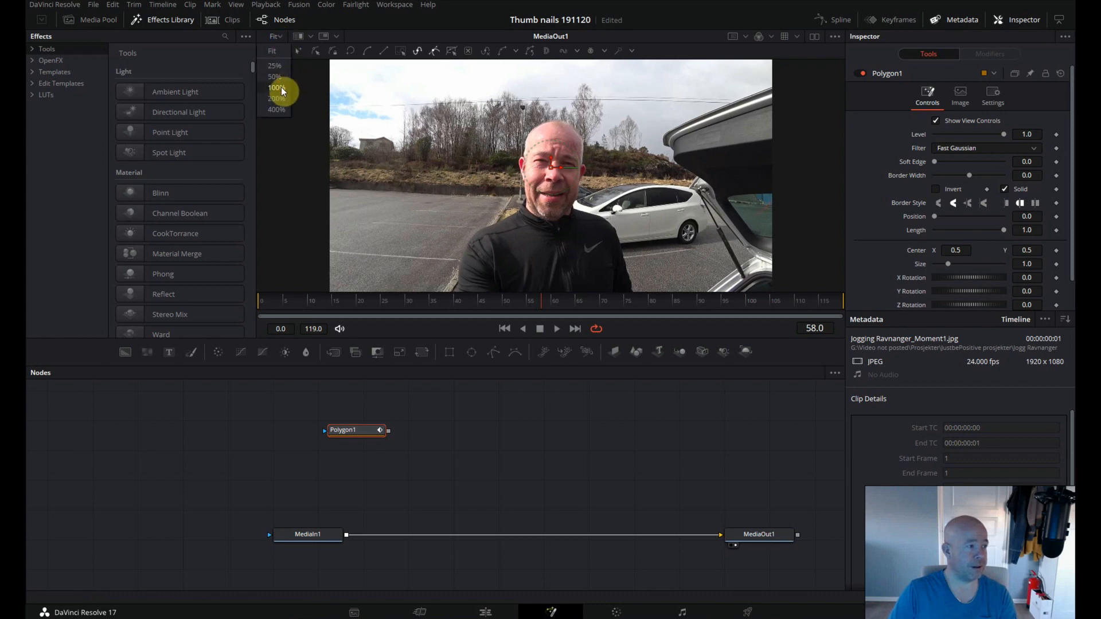
pyautogui.click(277, 88)
pyautogui.scroll(1, 464, 179)
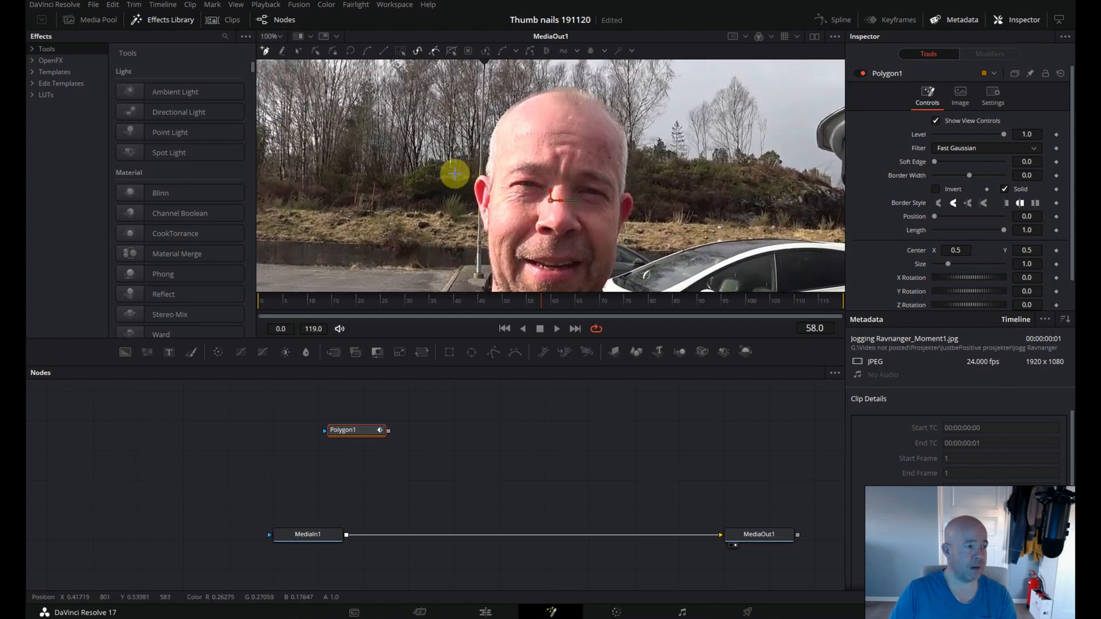
pyautogui.moveTo(486, 171)
pyautogui.mouseDown()
pyautogui.moveTo(514, 107)
pyautogui.moveTo(581, 92)
pyautogui.moveTo(630, 150)
pyautogui.moveTo(634, 205)
pyautogui.moveTo(610, 280)
pyautogui.moveTo(612, 189)
pyautogui.moveTo(602, 198)
pyautogui.moveTo(693, 234)
pyautogui.moveTo(714, 281)
pyautogui.moveTo(712, 213)
pyautogui.moveTo(726, 220)
pyautogui.moveTo(740, 279)
pyautogui.moveTo(328, 169)
pyautogui.moveTo(332, 130)
pyautogui.moveTo(343, 108)
pyautogui.moveTo(355, 193)
pyautogui.moveTo(362, 163)
pyautogui.moveTo(464, 108)
pyautogui.moveTo(493, 165)
pyautogui.moveTo(533, 202)
pyautogui.mouseUp()
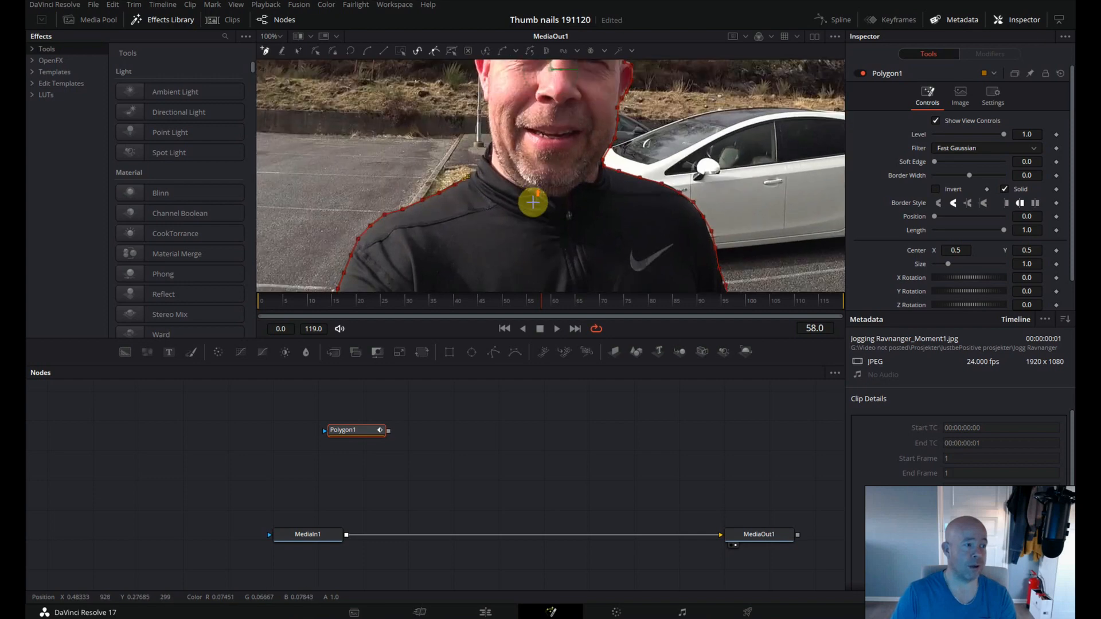
# Finish and close the polygon mask from the jacket collar up along the neck, jaw and ear beside the lamp post.
pyautogui.click(480, 164)
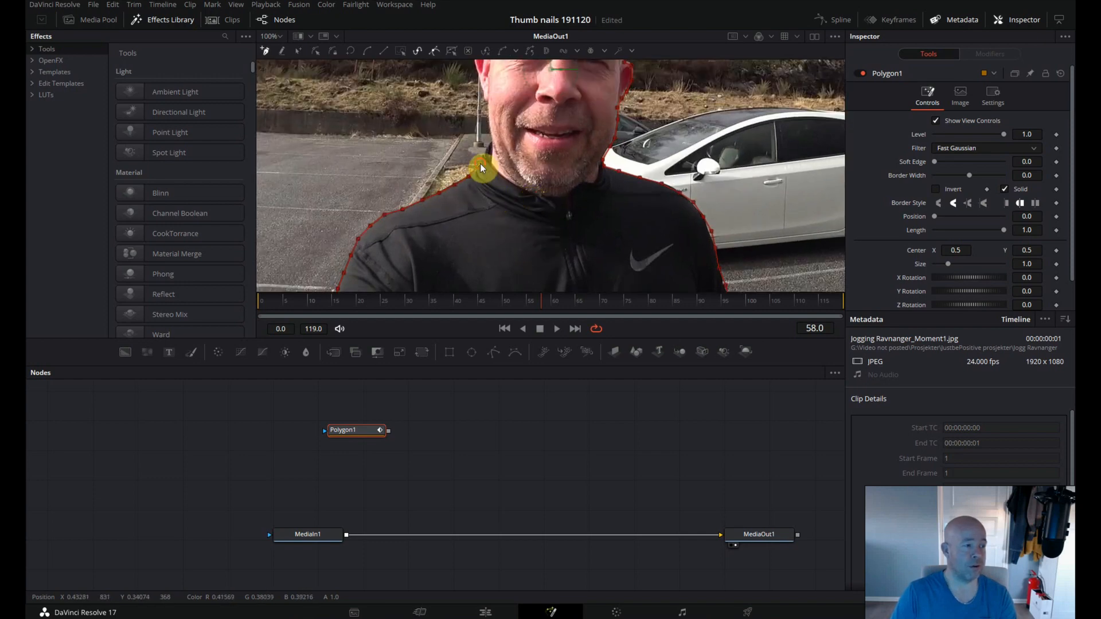
pyautogui.click(483, 154)
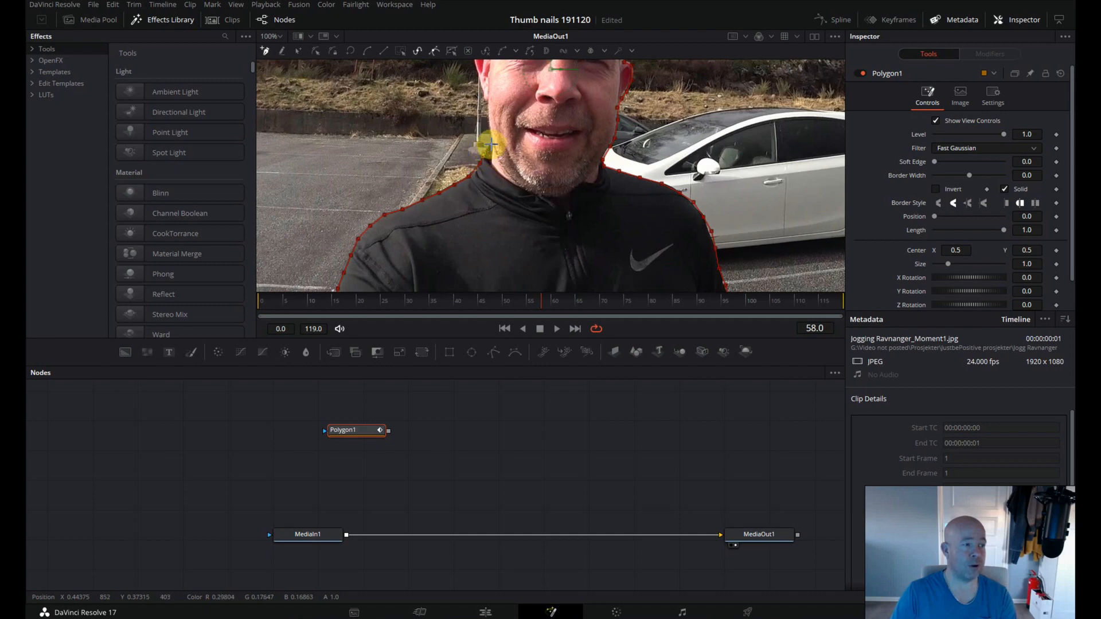
pyautogui.scroll(3, 559, 203)
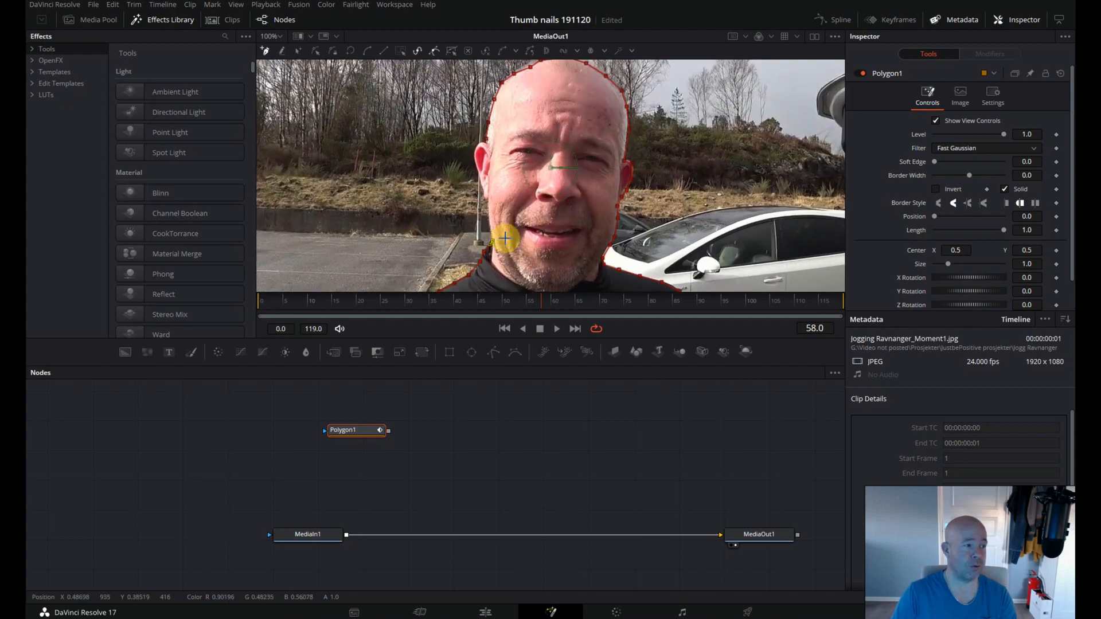
pyautogui.click(490, 228)
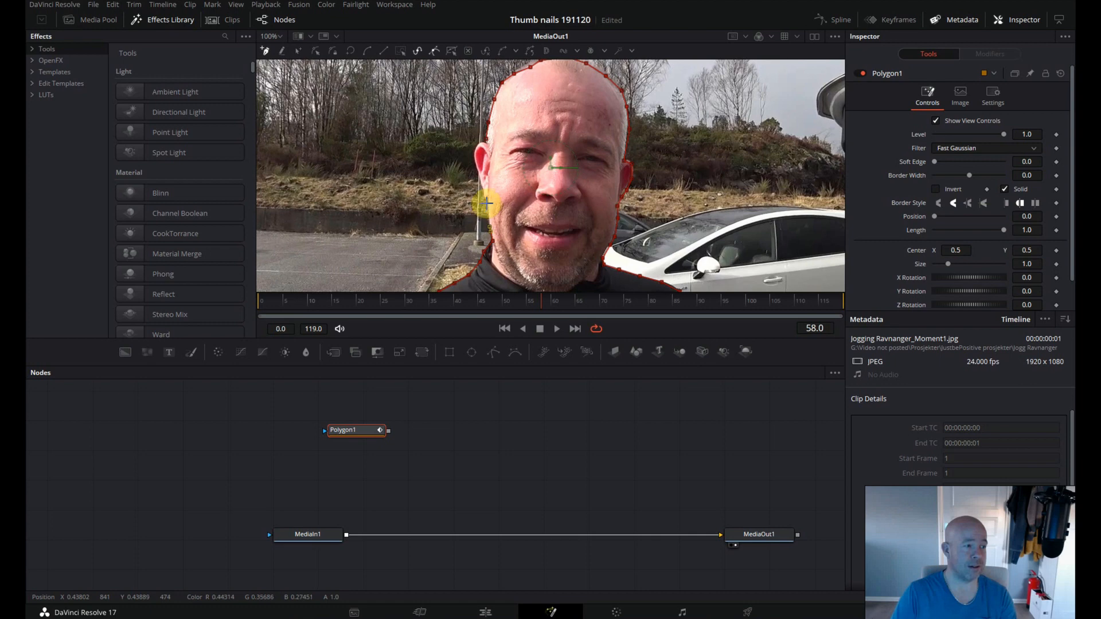
pyautogui.click(487, 202)
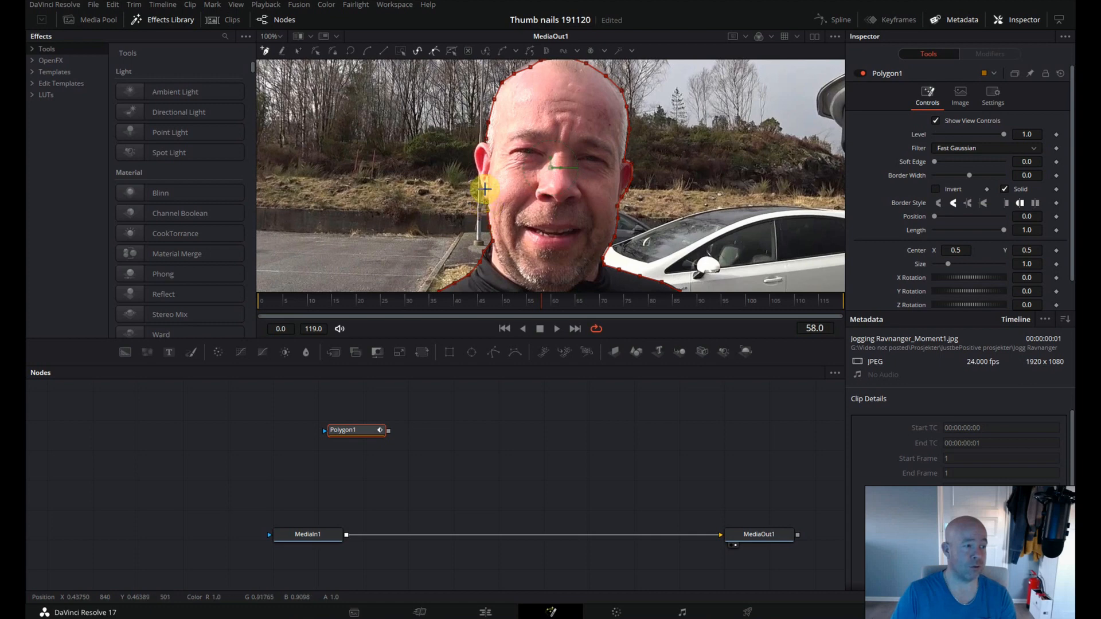
pyautogui.click(484, 191)
pyautogui.click(480, 182)
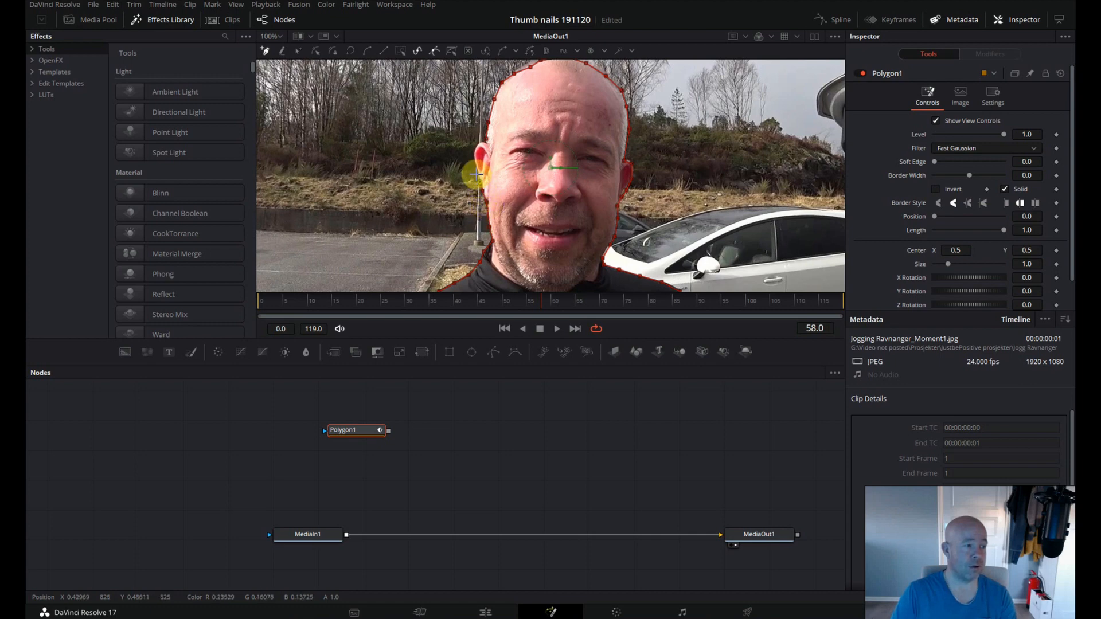
pyautogui.click(476, 168)
pyautogui.click(475, 160)
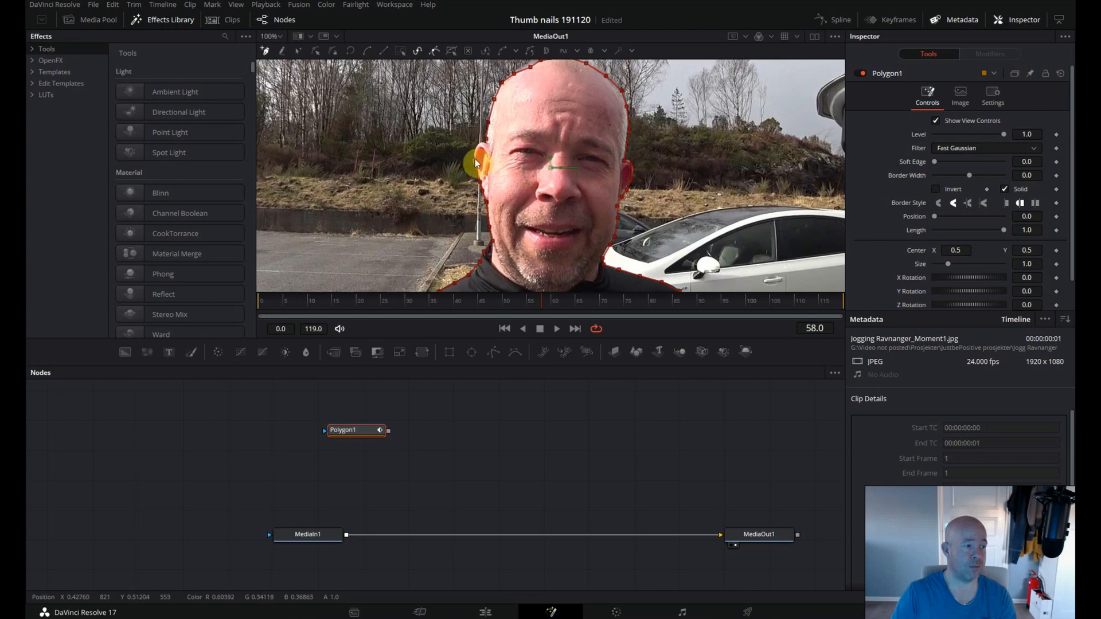
pyautogui.click(475, 149)
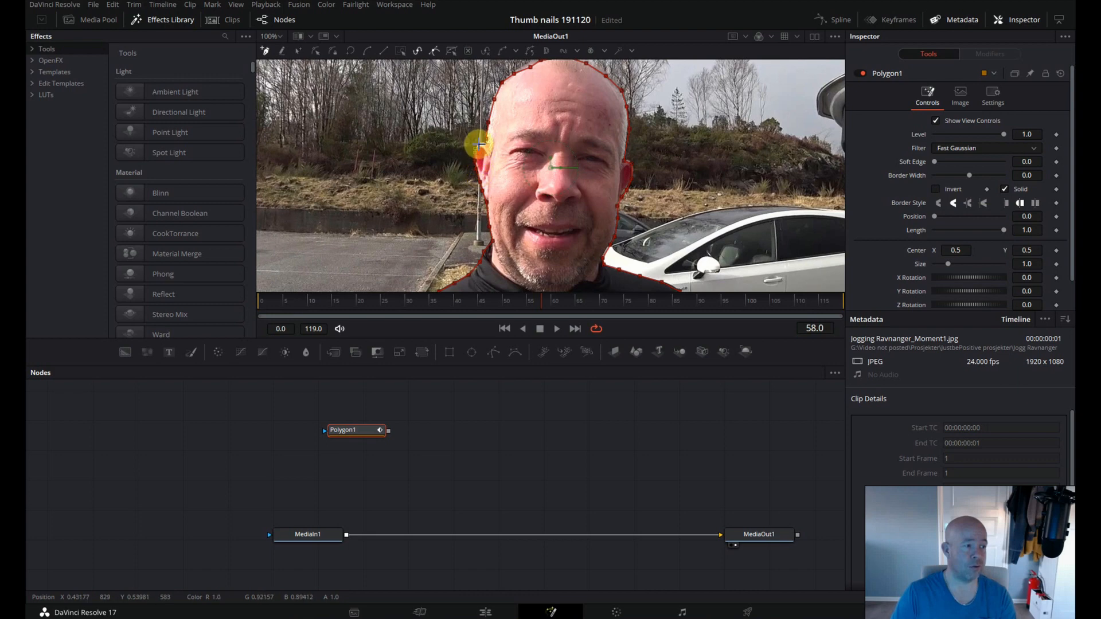
pyautogui.click(486, 137)
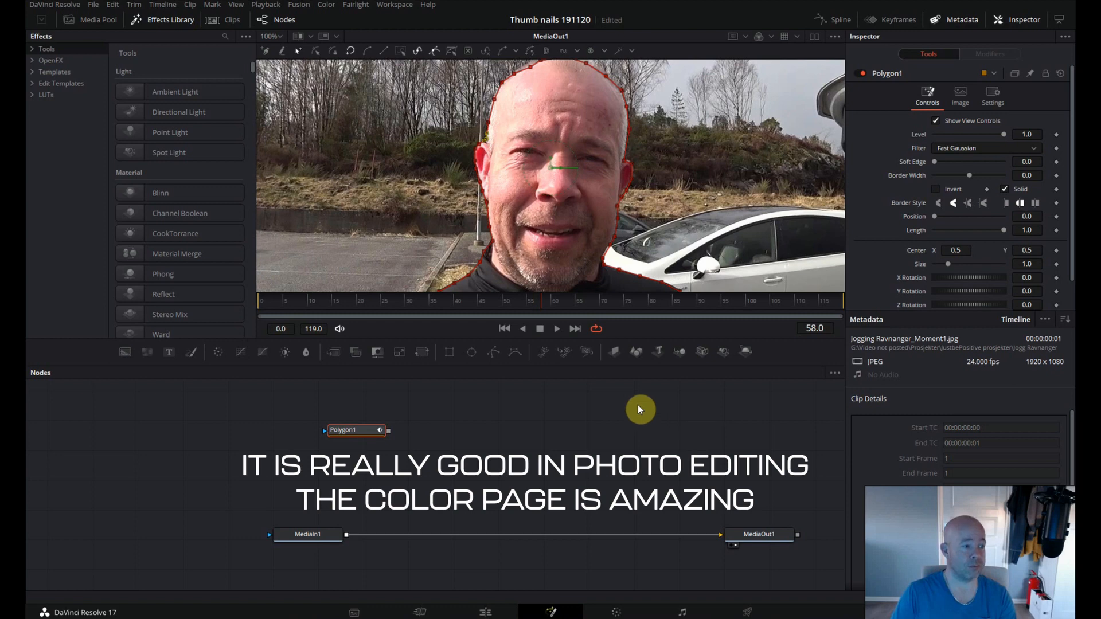
pyautogui.scroll(2, 570, 232)
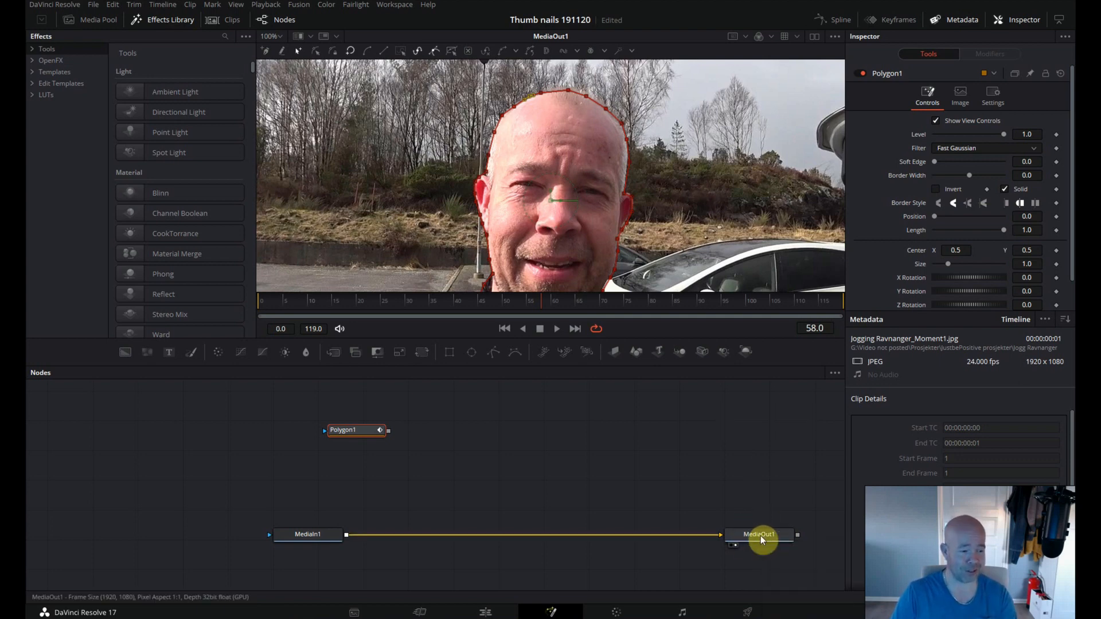
# Connect Polygon1 to MediaIn1 as its mask and return to the Edit page.
pyautogui.moveTo(388, 430); pyautogui.dragTo(311, 532)
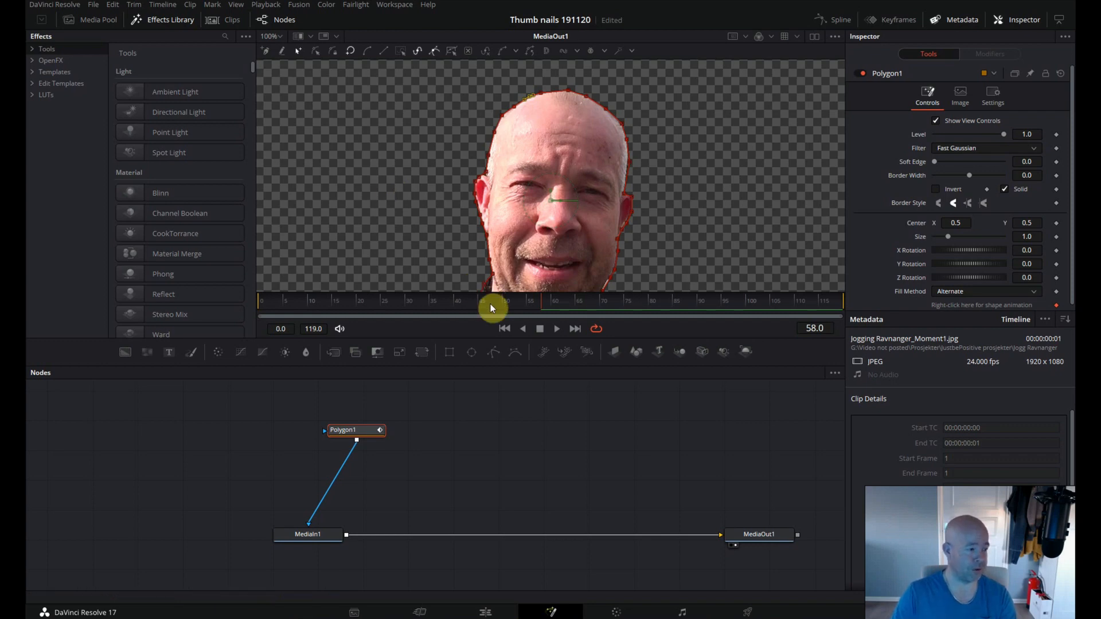
pyautogui.click(488, 607)
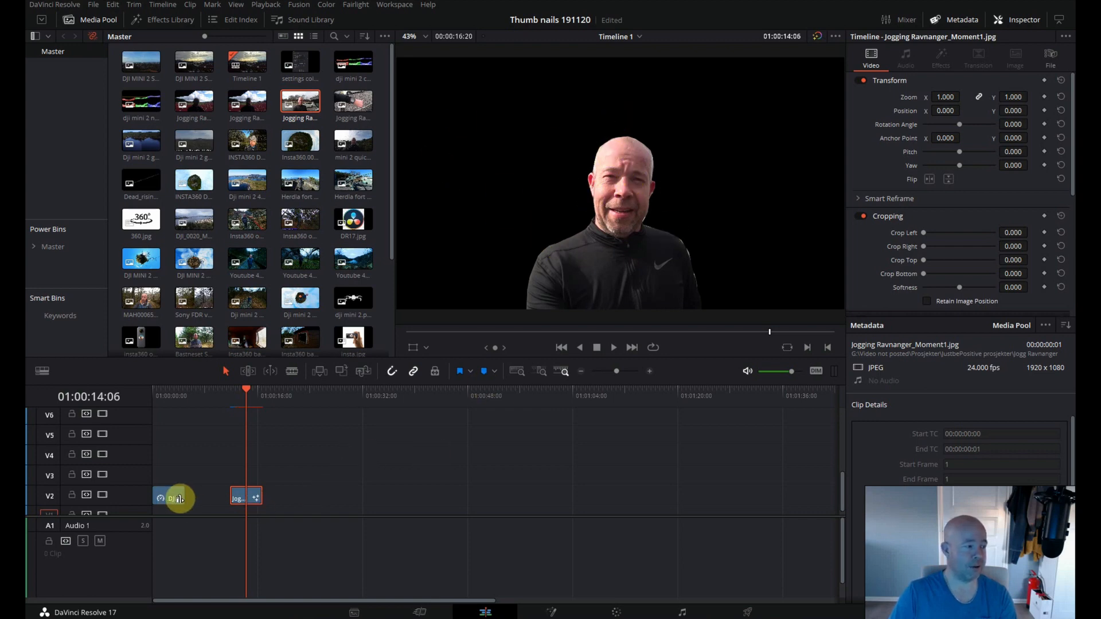
# Move the cut-out jogging clip to V3 directly above the landscape still, place the playhead over both and save the project.
pyautogui.moveTo(241, 502); pyautogui.dragTo(170, 473)
pyautogui.moveTo(242, 387); pyautogui.dragTo(169, 397)
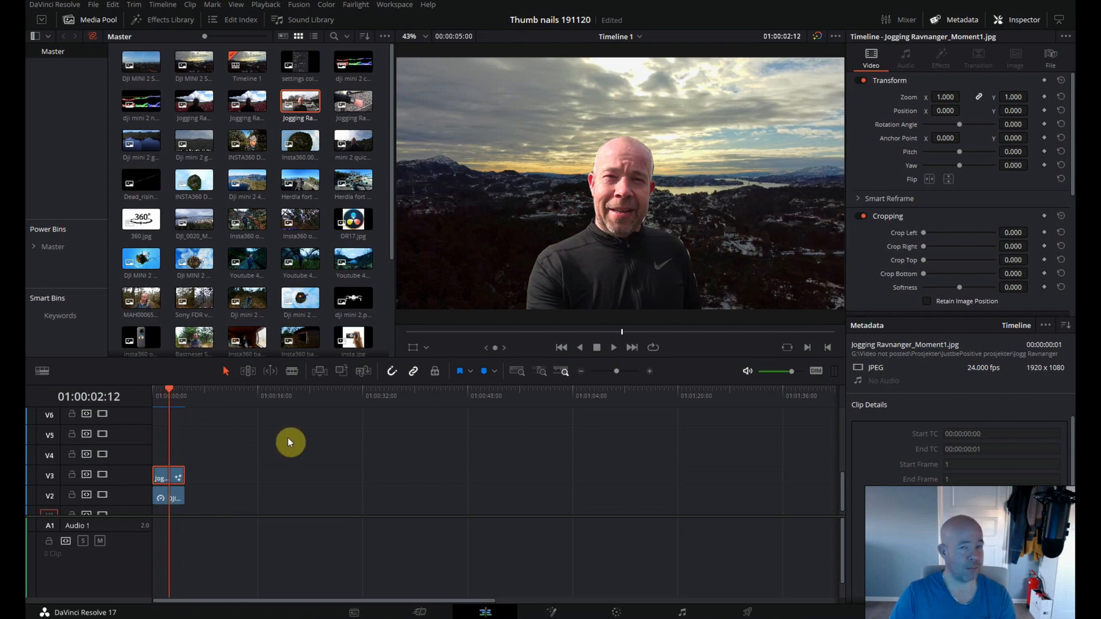
pyautogui.hotkey('ctrl', 's')
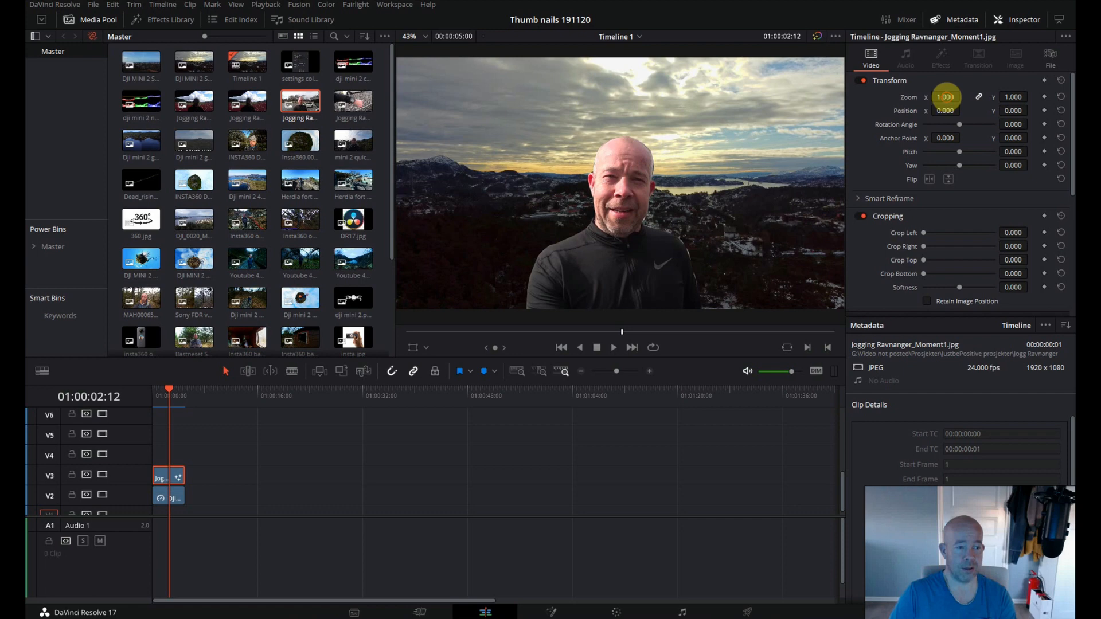
# Set the cut-out clip's zoom to 0.800 and its X position to 25.000, keeping the Inspector shown.
pyautogui.moveTo(945, 97); pyautogui.dragTo(935, 98)
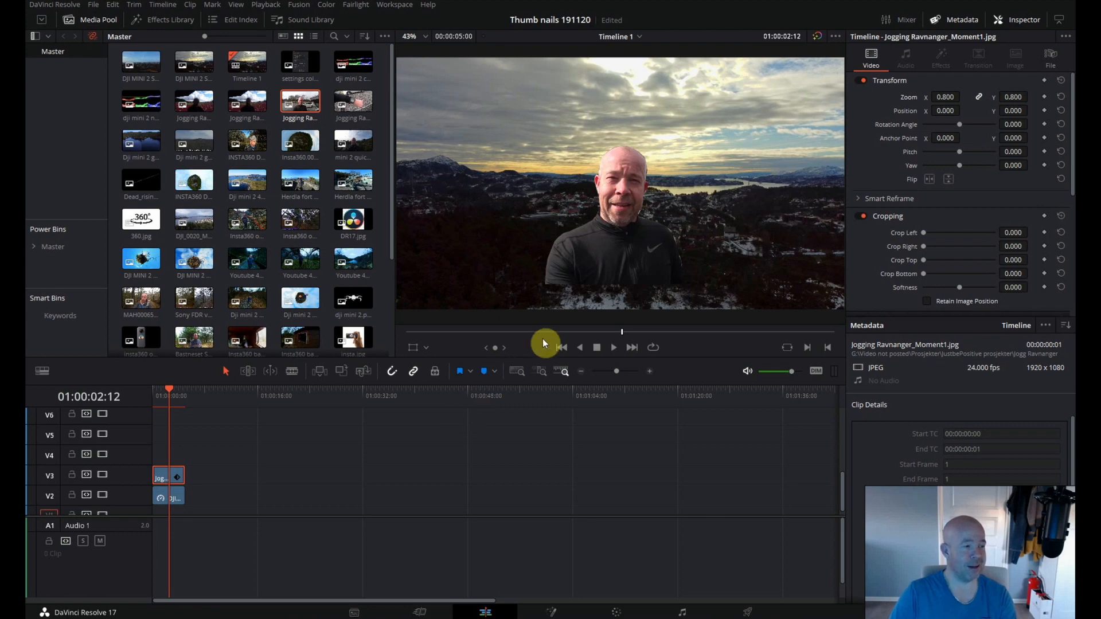
pyautogui.moveTo(946, 111)
pyautogui.mouseDown()
pyautogui.moveTo(966, 111)
pyautogui.moveTo(946, 109)
pyautogui.mouseUp()
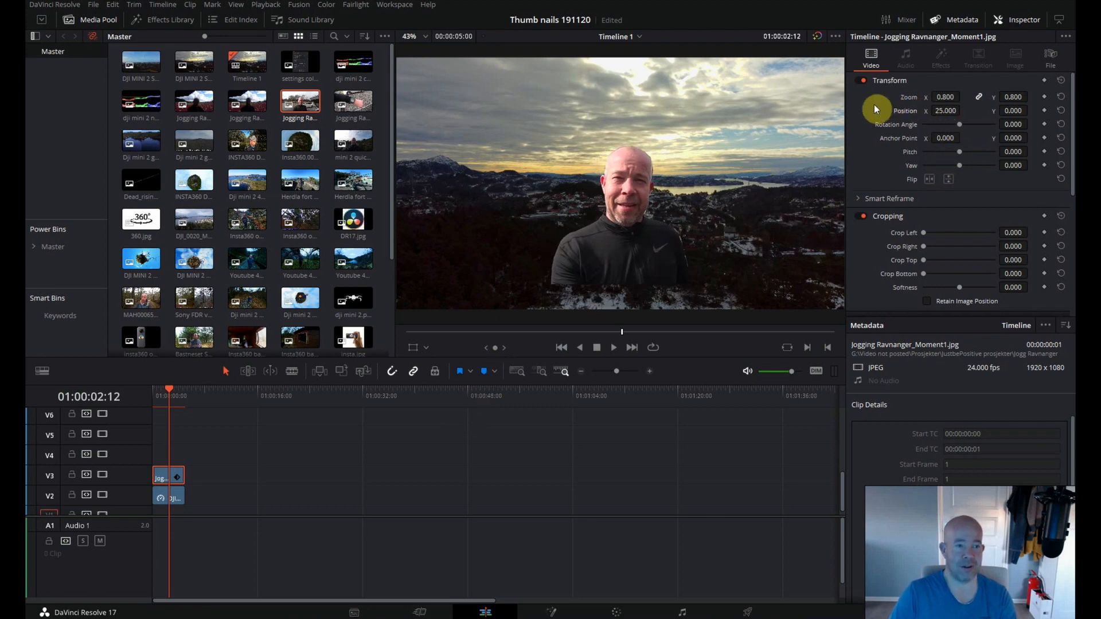
pyautogui.click(1010, 21)
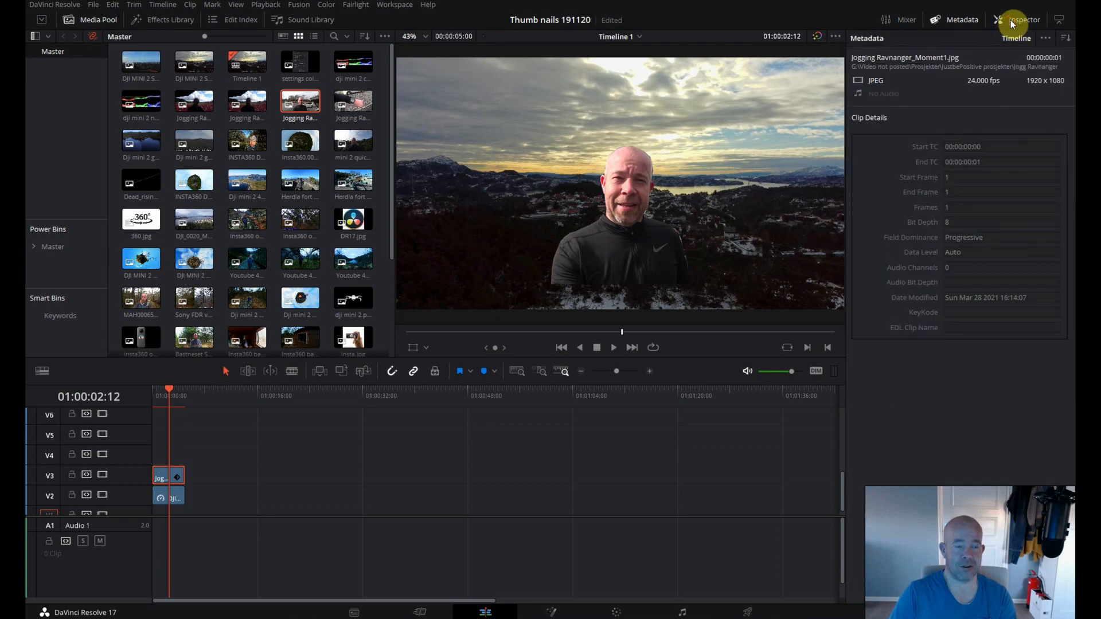
pyautogui.click(1010, 20)
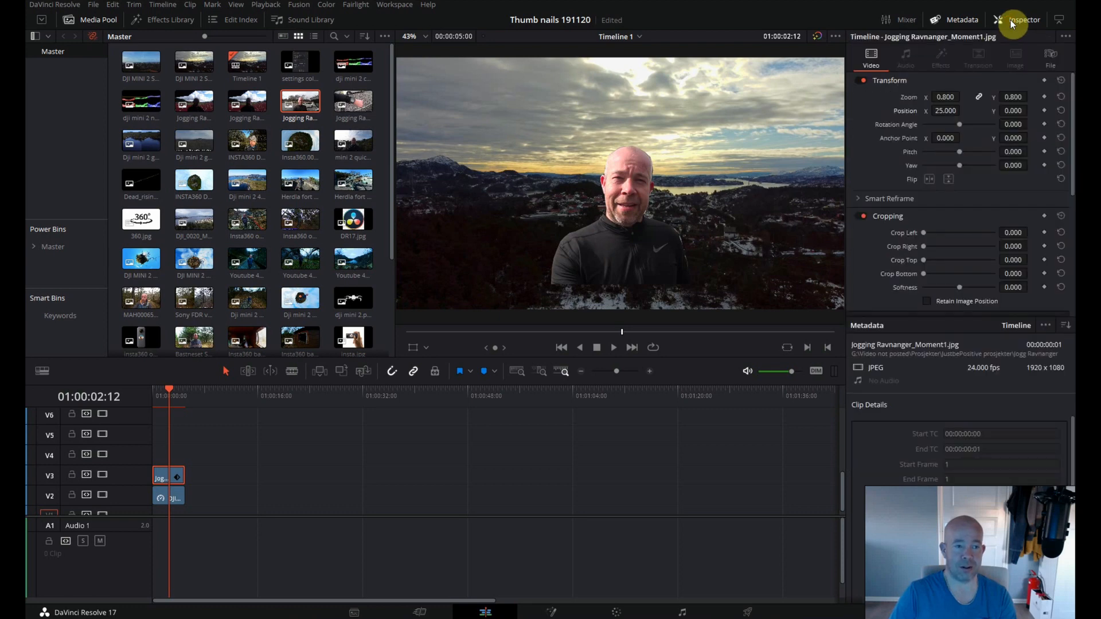
# Move the cut-out man to the lower-left corner of the picture, at about X -621 and Y -123.
pyautogui.moveTo(943, 110); pyautogui.dragTo(974, 113)
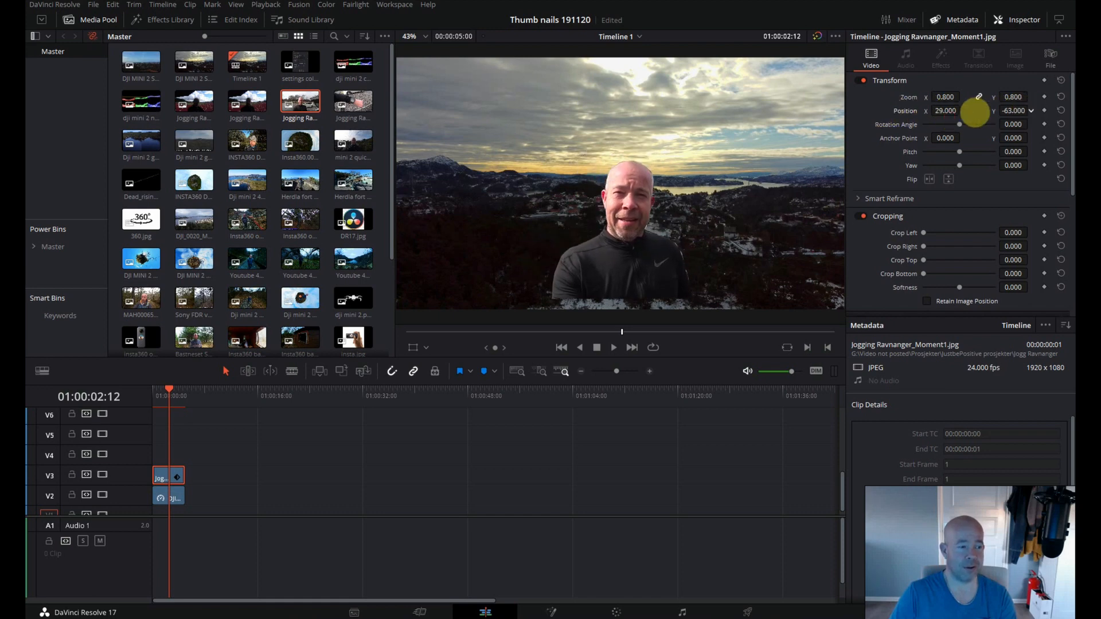
pyautogui.click(413, 346)
pyautogui.moveTo(633, 222); pyautogui.dragTo(441, 168)
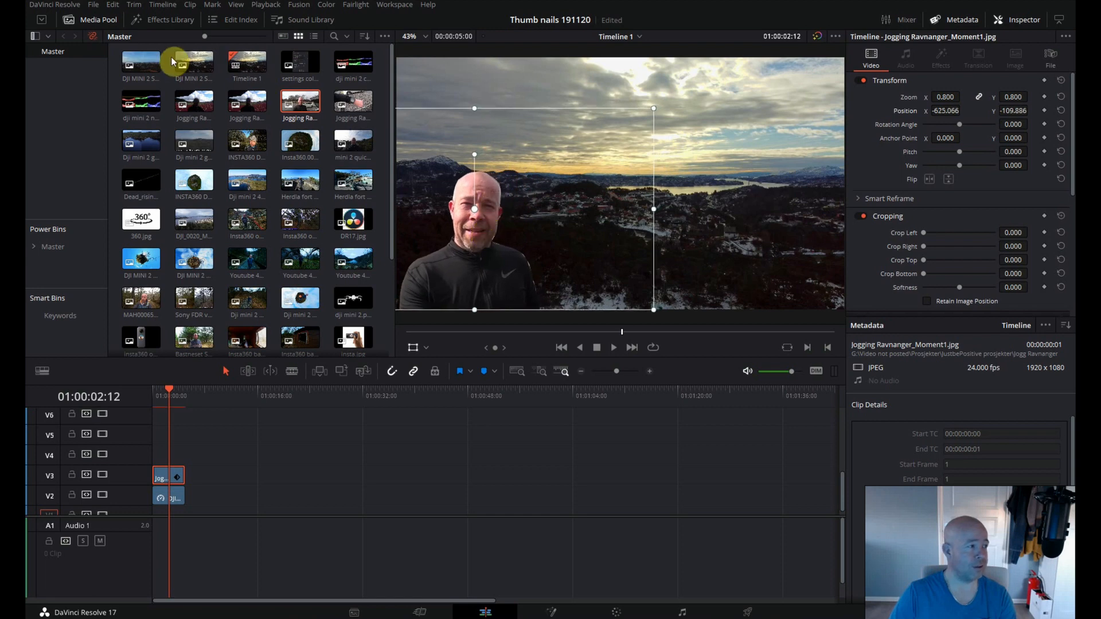
pyautogui.click(99, 20)
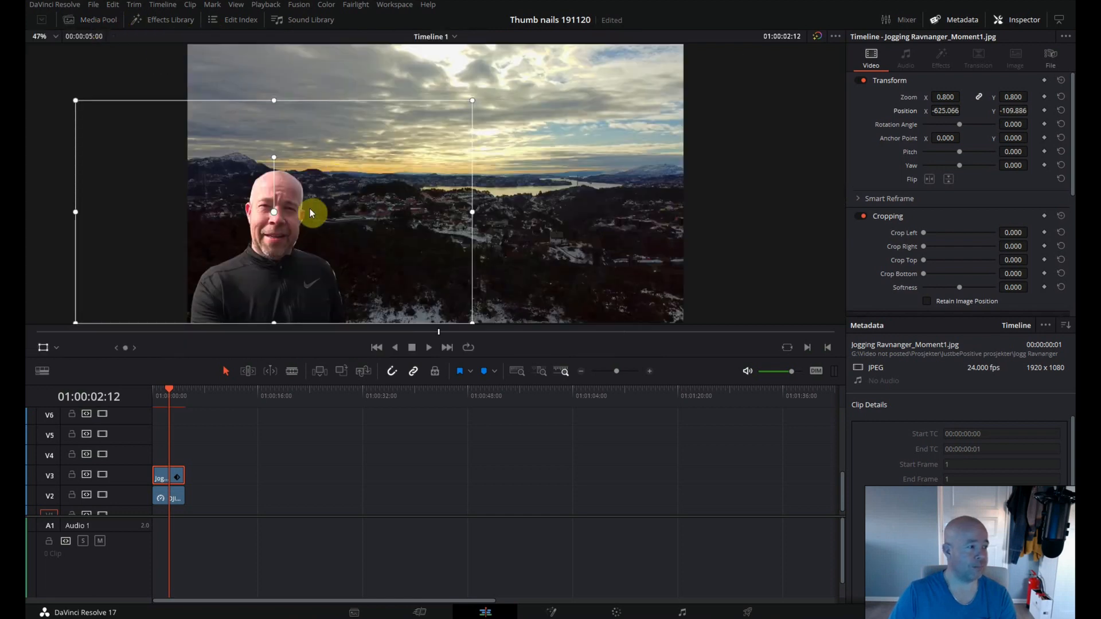
pyautogui.moveTo(294, 261); pyautogui.dragTo(285, 302)
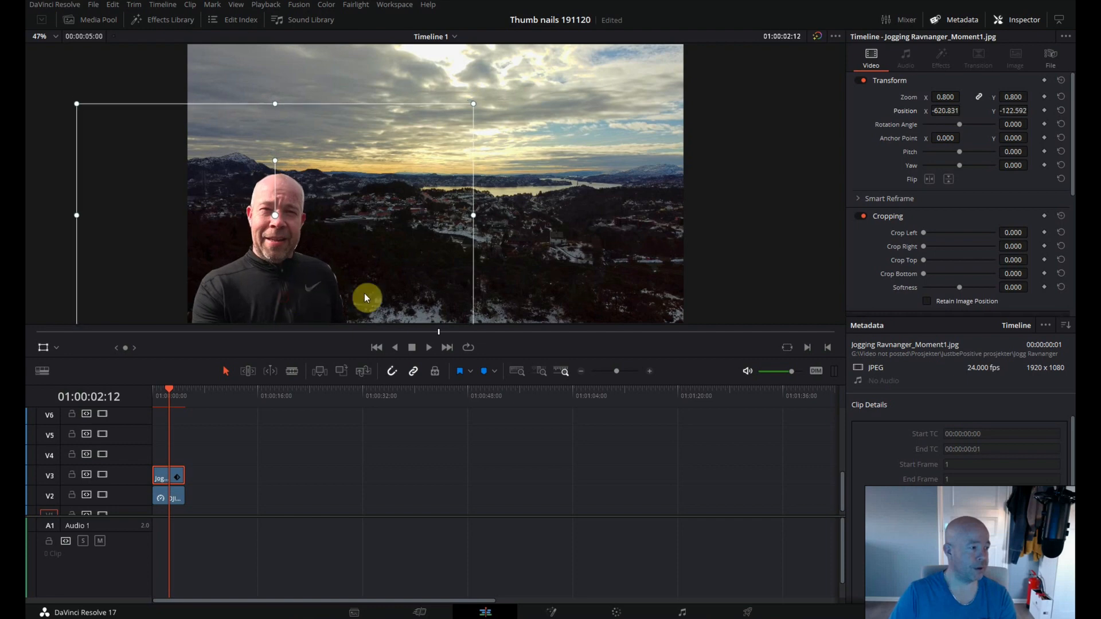
pyautogui.click(47, 347)
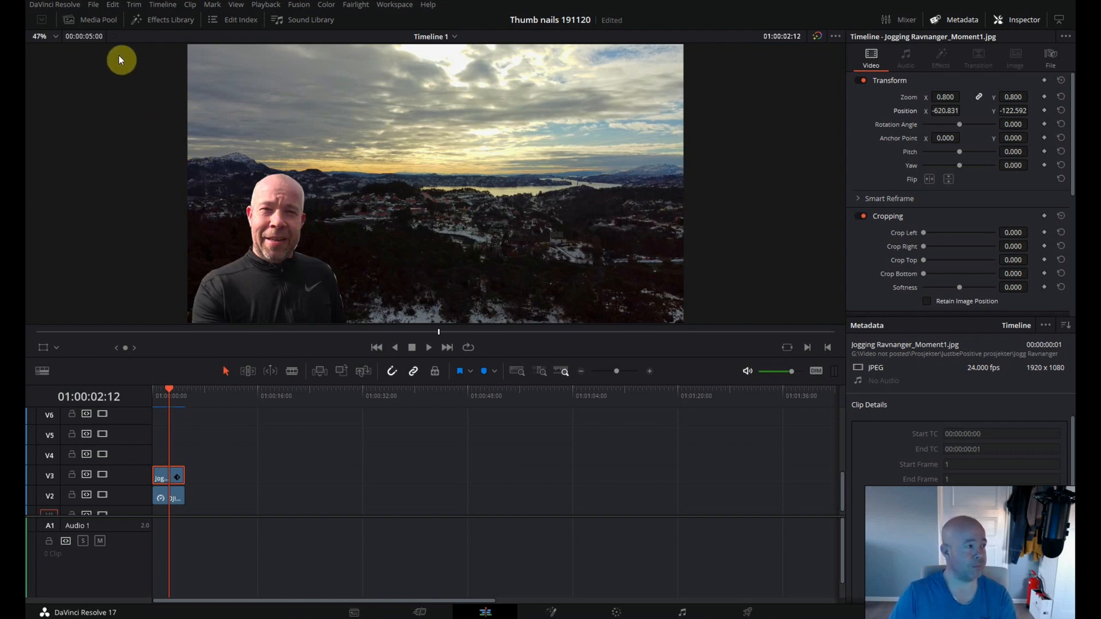
# Place the drone image dji mini 2.png from the media pool on V4 above the cut-out clip and select it.
pyautogui.click(99, 22)
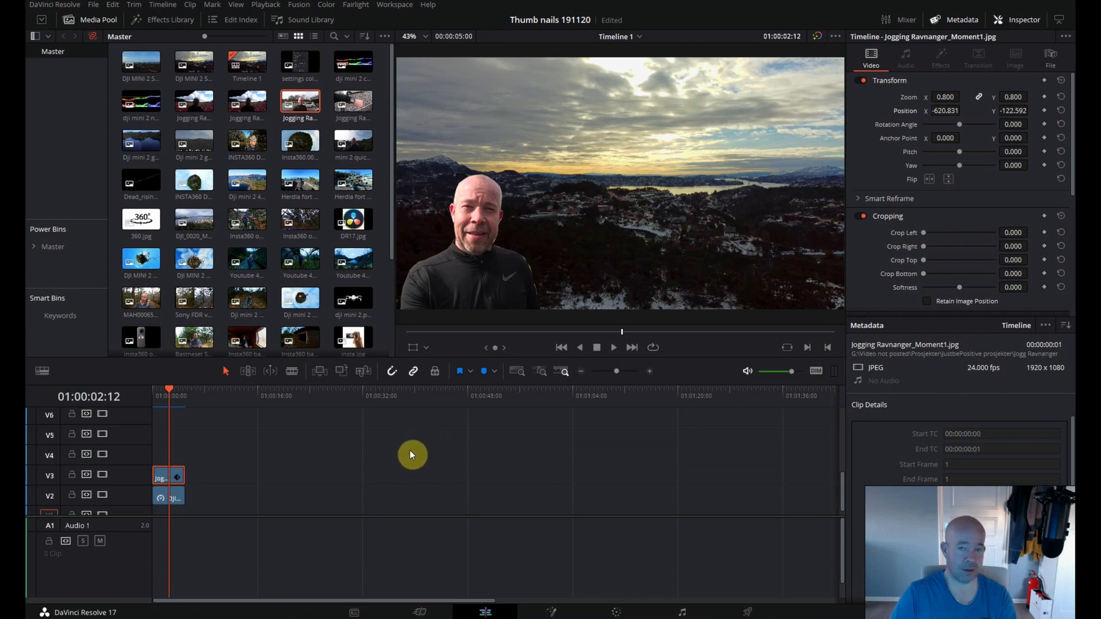
pyautogui.moveTo(352, 302); pyautogui.dragTo(165, 466)
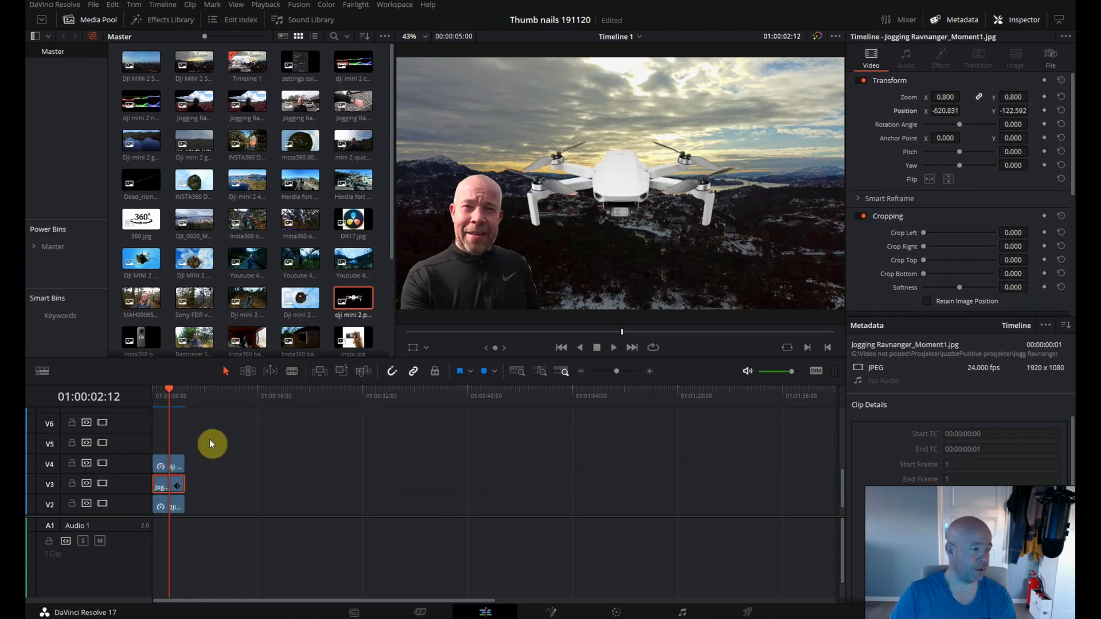
pyautogui.click(170, 463)
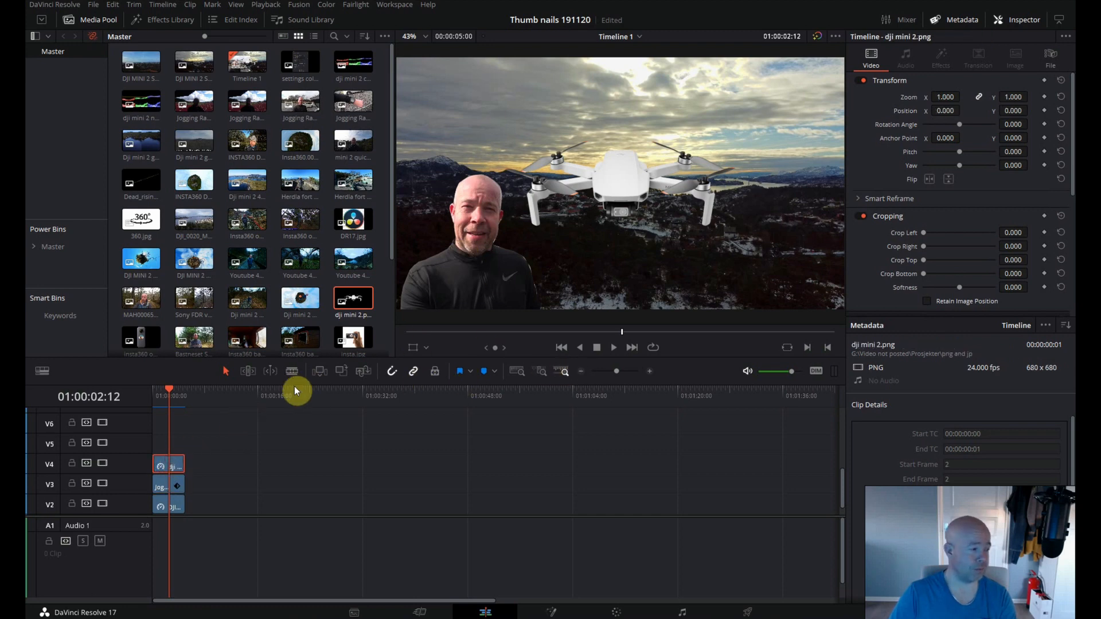
# Scale the drone to 0.580 and place it in the upper-right corner of the sky, at about X 664 and Y 388.
pyautogui.moveTo(945, 98)
pyautogui.mouseDown()
pyautogui.moveTo(921, 103)
pyautogui.moveTo(943, 103)
pyautogui.mouseUp()
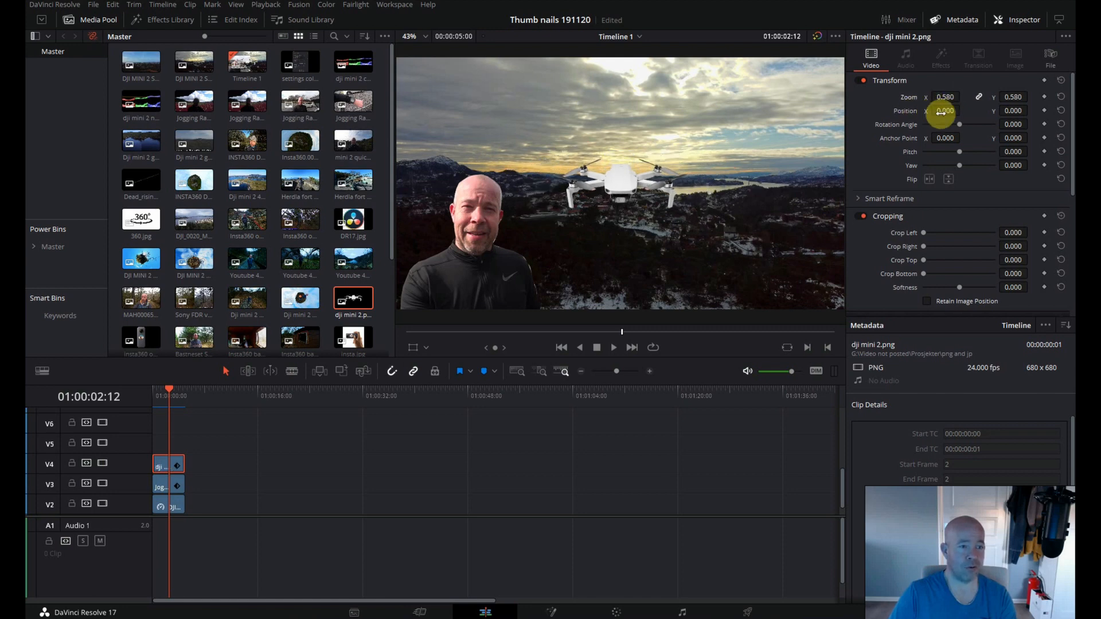
pyautogui.moveTo(941, 112)
pyautogui.mouseDown()
pyautogui.moveTo(1003, 113)
pyautogui.moveTo(923, 118)
pyautogui.mouseUp()
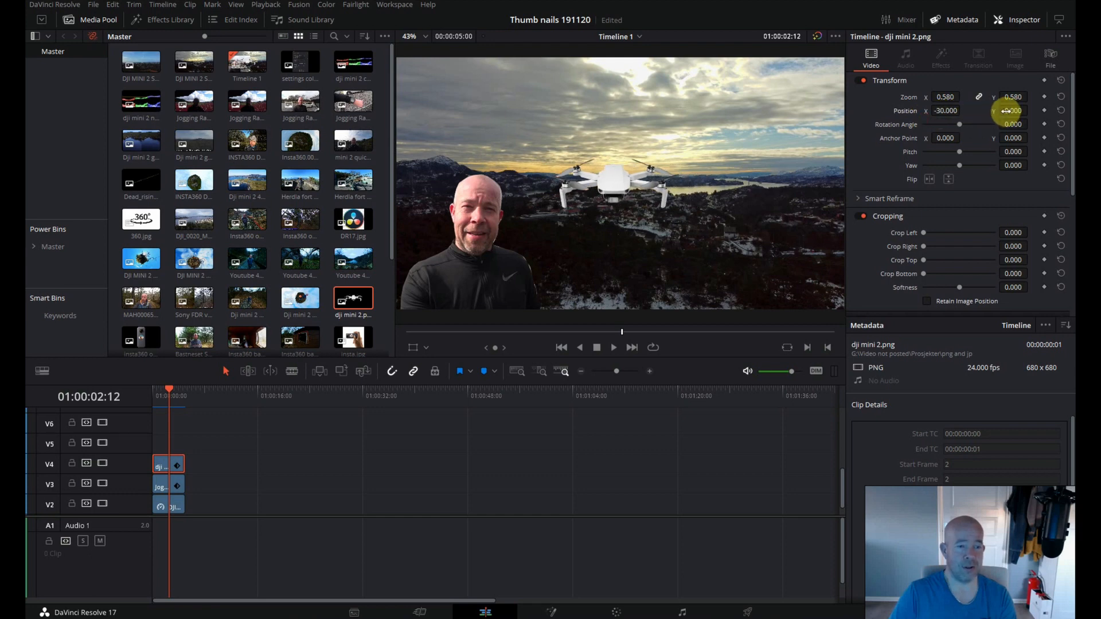
pyautogui.moveTo(999, 117); pyautogui.dragTo(963, 119)
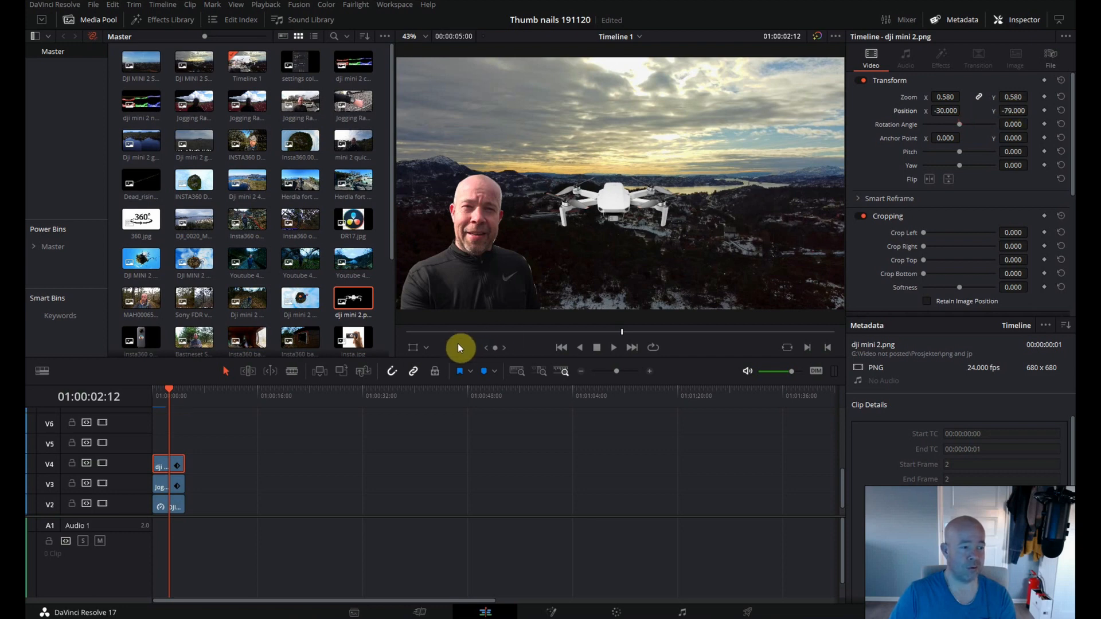
pyautogui.click(414, 351)
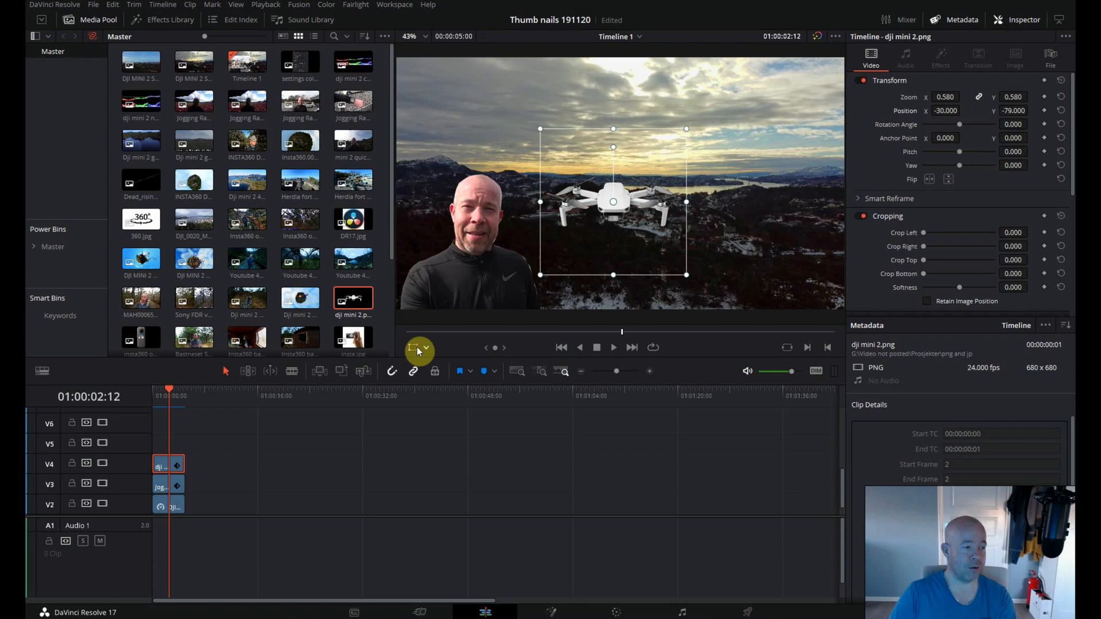
pyautogui.moveTo(598, 216); pyautogui.dragTo(750, 109)
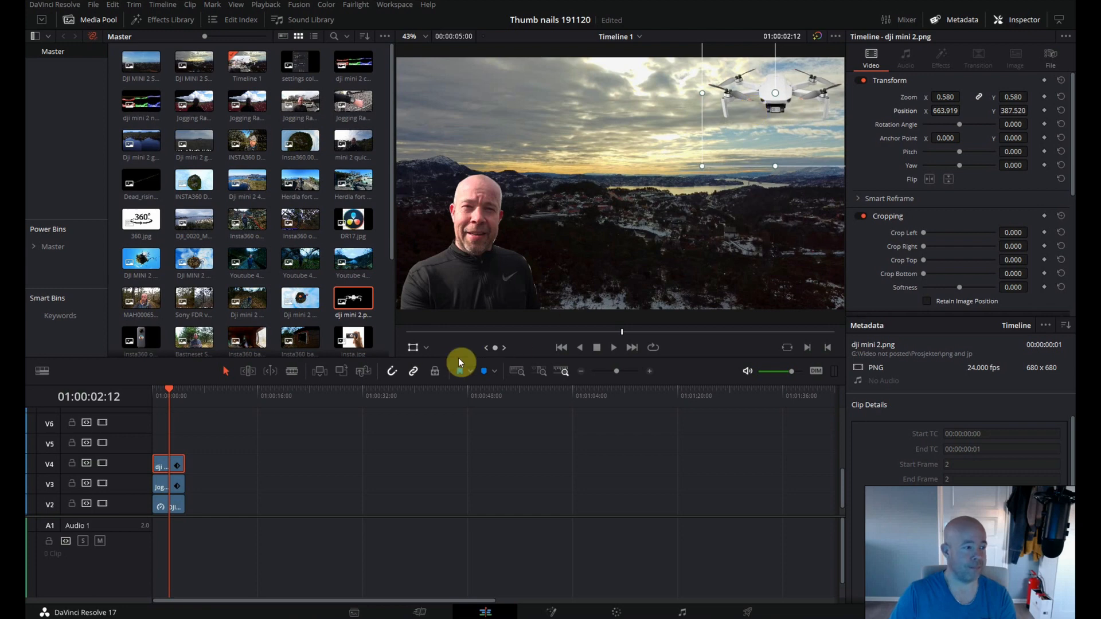
pyautogui.click(413, 346)
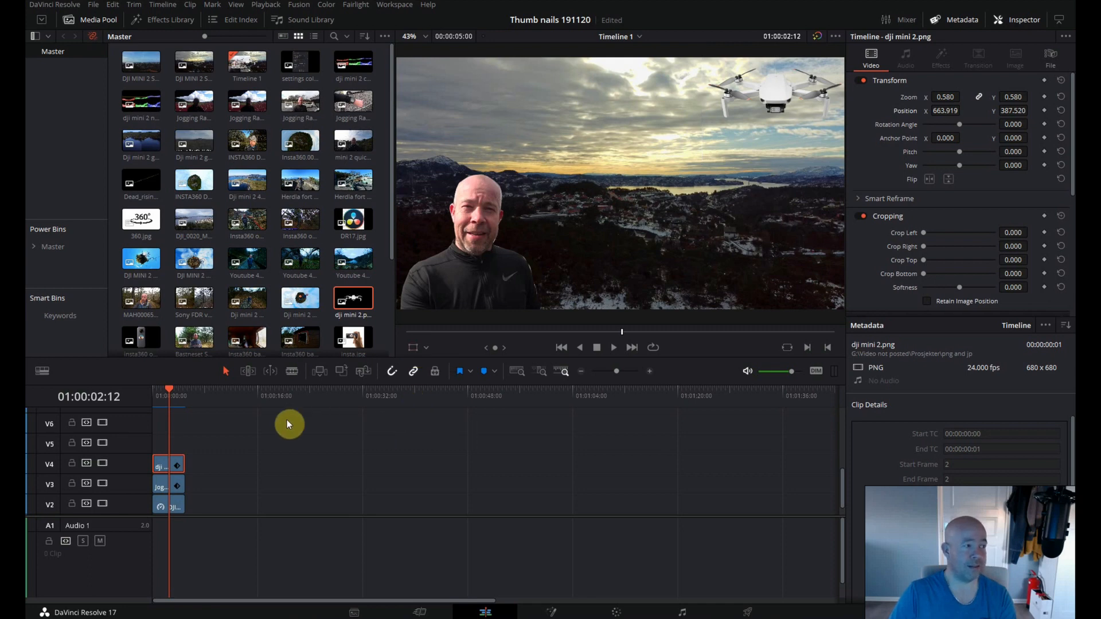
# Add a basic Text title on V5 above the drone clip, trimmed to the length of the clips below, and save the project.
pyautogui.click(167, 21)
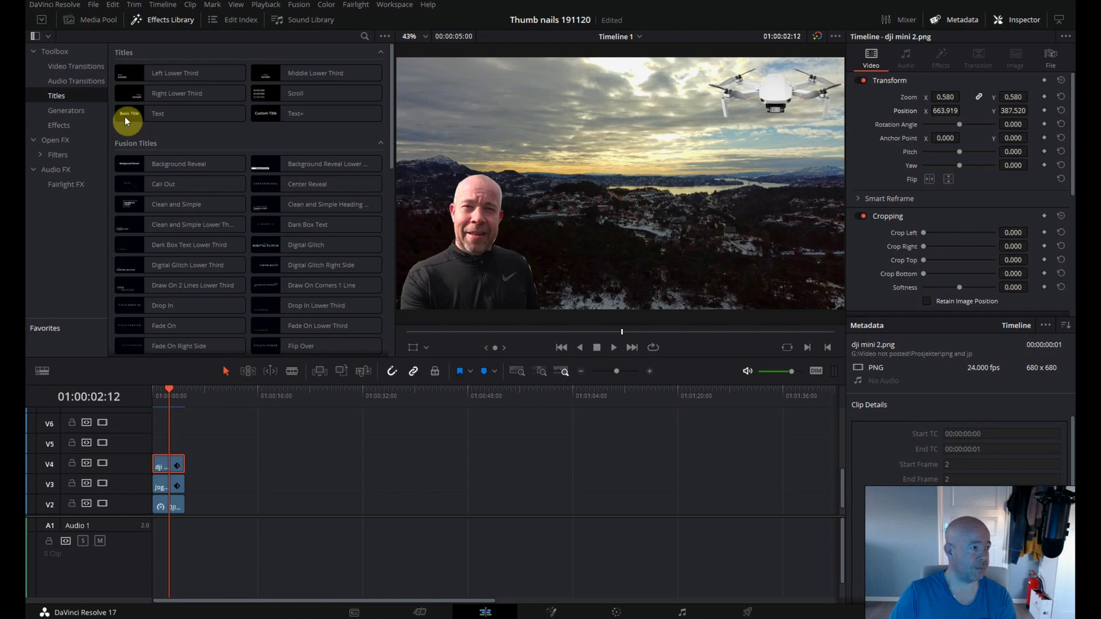
pyautogui.moveTo(126, 113); pyautogui.dragTo(160, 449)
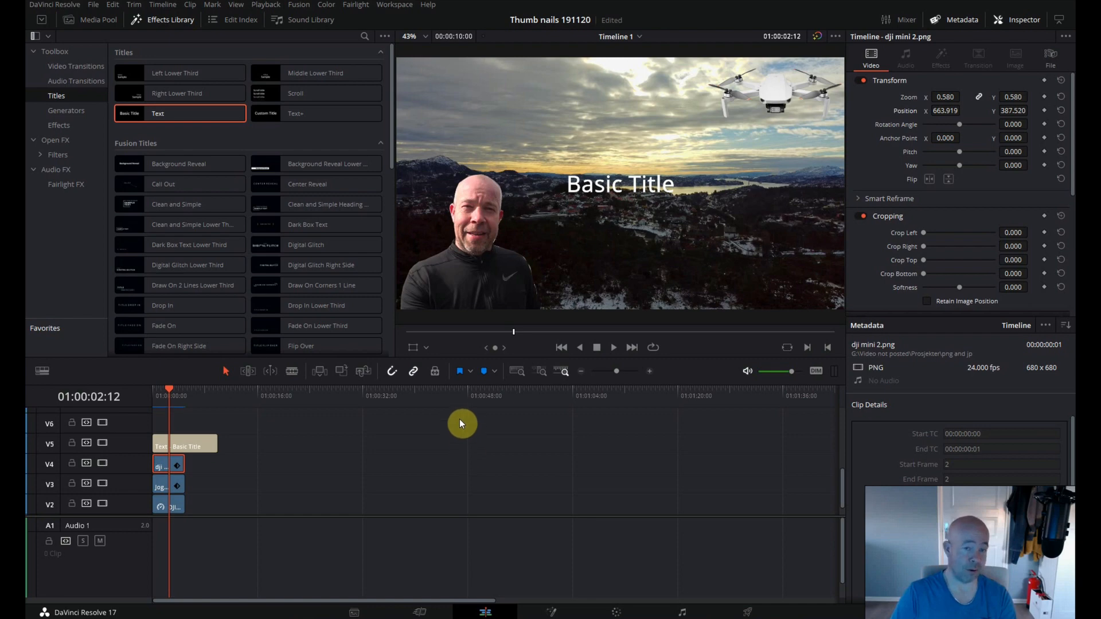
pyautogui.hotkey('ctrl', 's')
pyautogui.moveTo(218, 446); pyautogui.dragTo(179, 447)
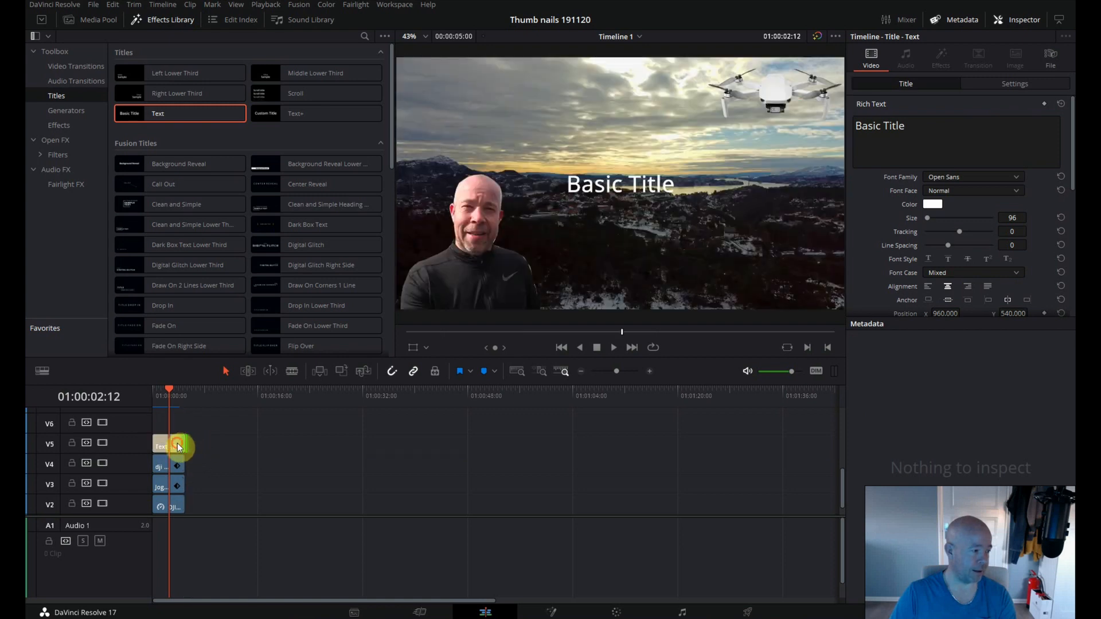
# Replace the V5 title's placeholder text with DJI MINI 2.
pyautogui.click(906, 129)
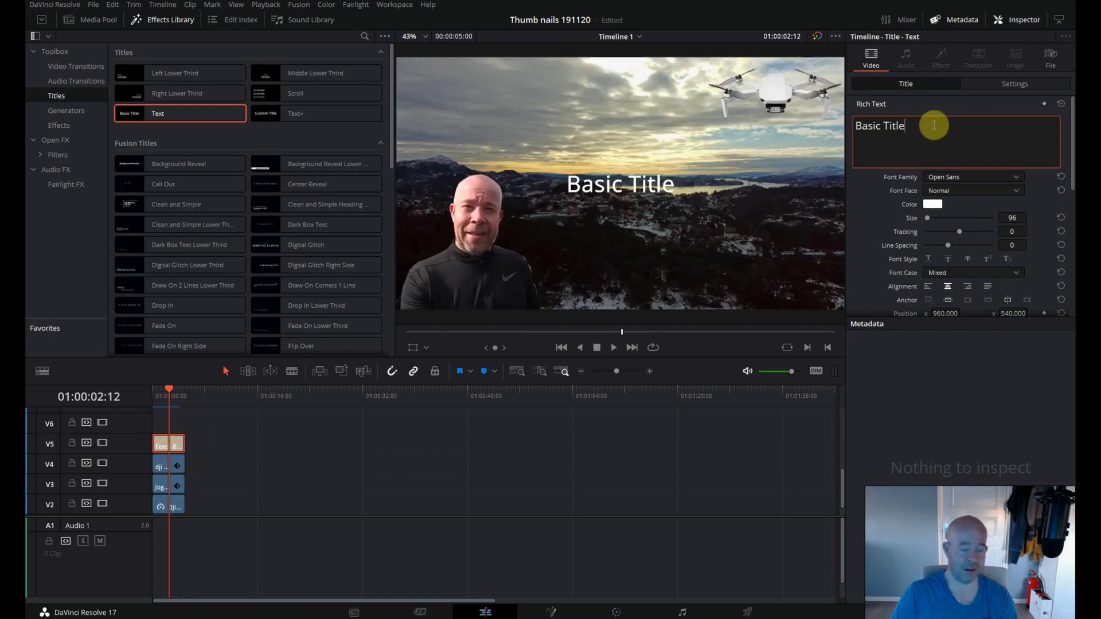
pyautogui.press('BackSpace')
pyautogui.press('BackSpace')
pyautogui.press('BackSpace')
pyautogui.press('BackSpace')
pyautogui.press('BackSpace')
pyautogui.press('BackSpace')
pyautogui.press('BackSpace')
pyautogui.press('BackSpace')
pyautogui.press('BackSpace')
pyautogui.press('BackSpace')
pyautogui.press('BackSpace')
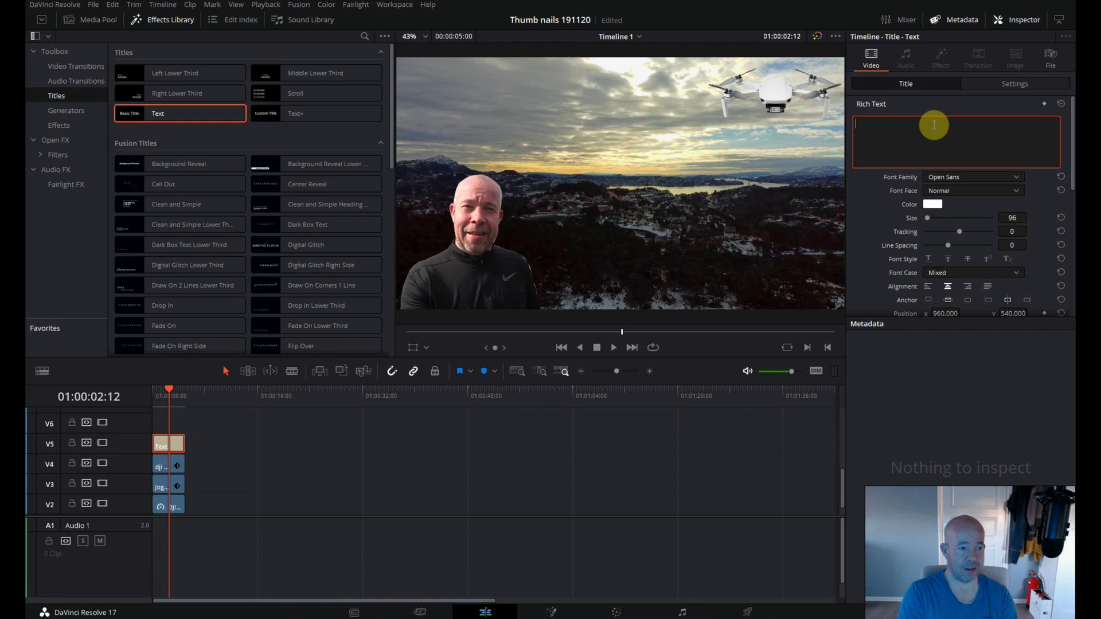
pyautogui.press('capslock')
pyautogui.write('DJI MINI 2')
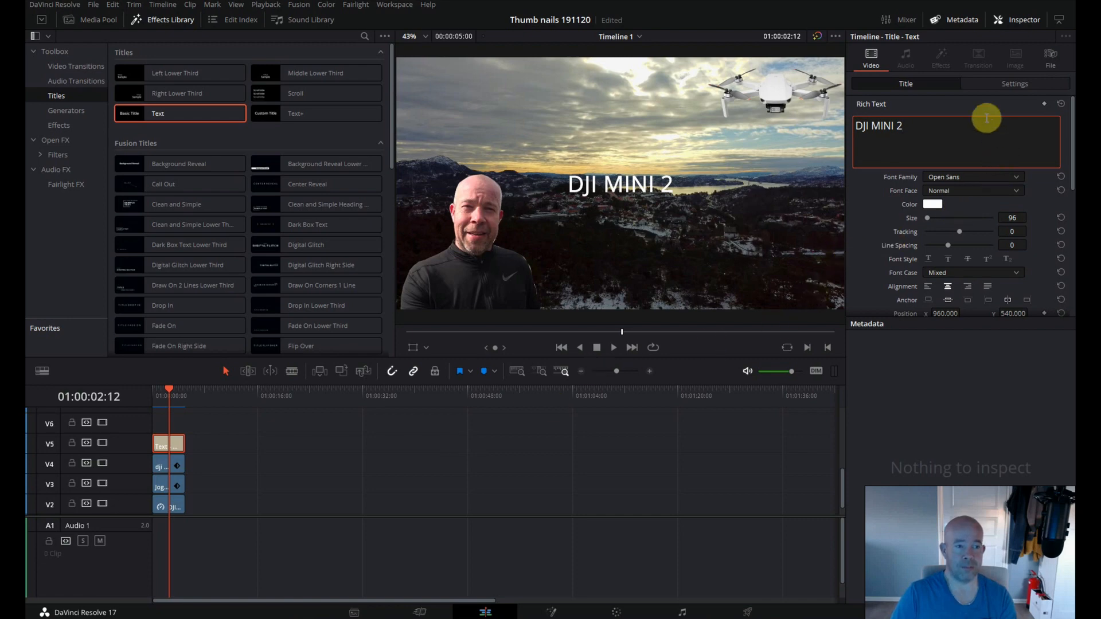
pyautogui.click(902, 128)
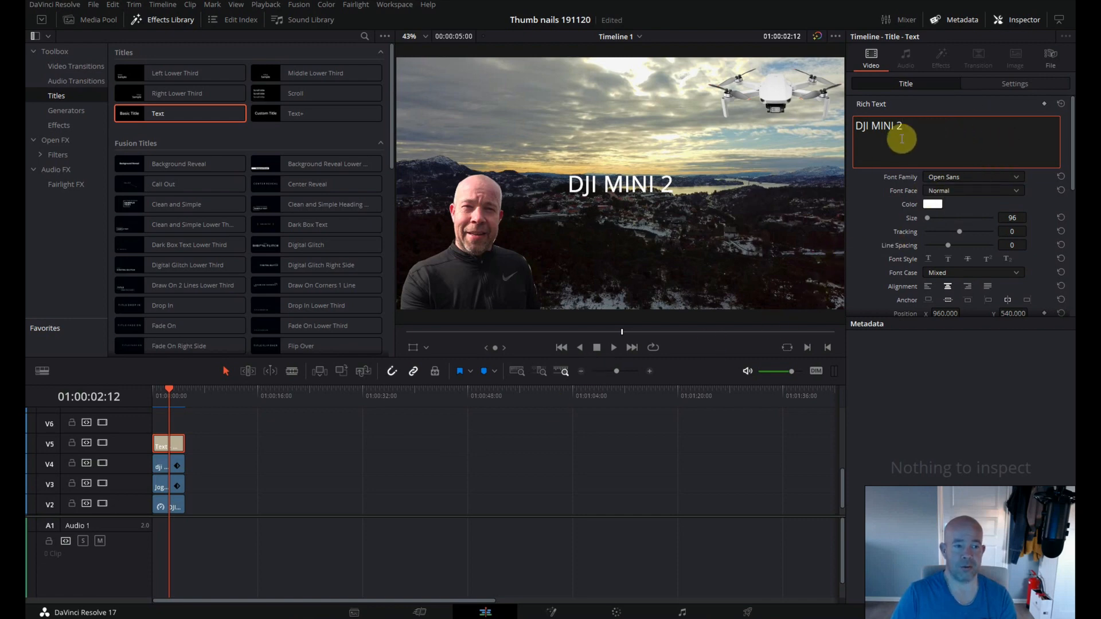
# Set the title's font to Kallisto Medium Bold with a size of 194.
pyautogui.click(954, 179)
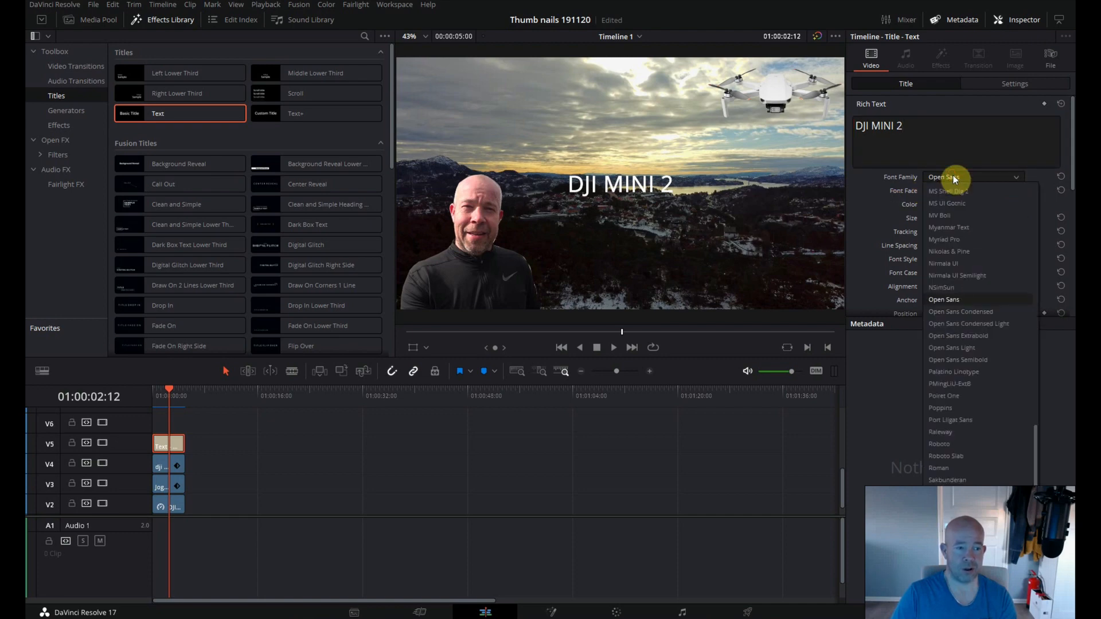
pyautogui.press('k')
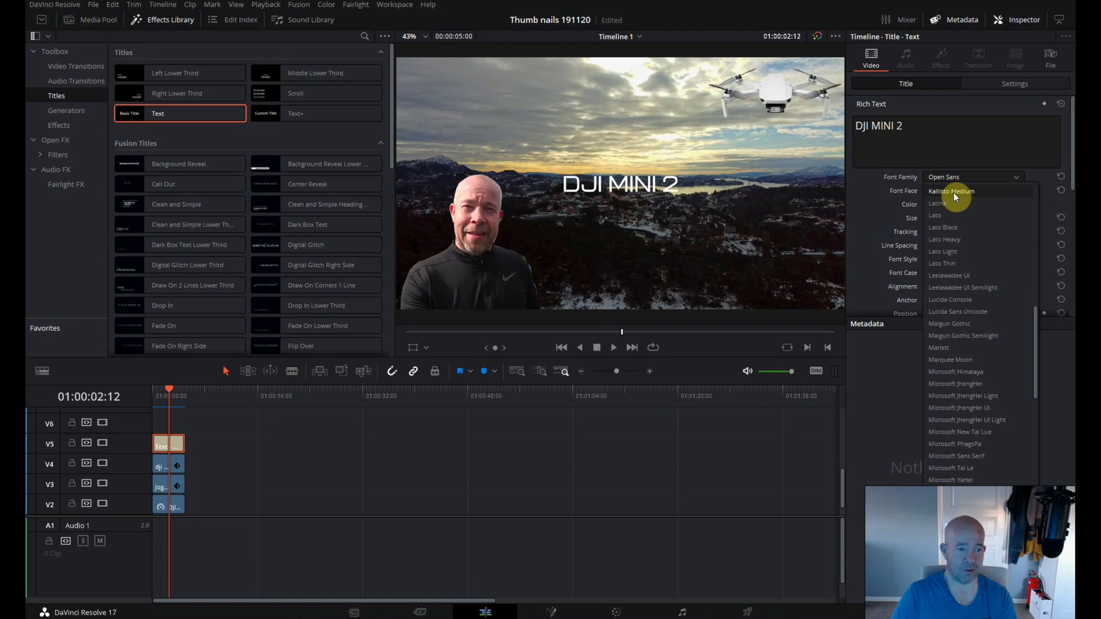
pyautogui.click(953, 192)
pyautogui.click(969, 191)
pyautogui.click(965, 216)
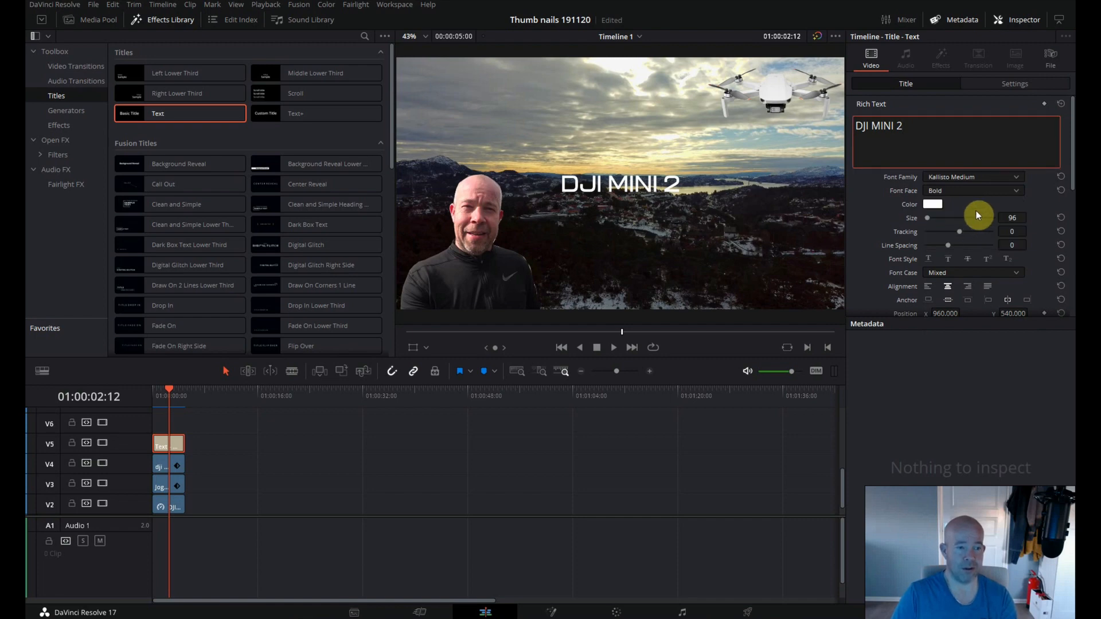
pyautogui.moveTo(1007, 216); pyautogui.dragTo(1061, 226)
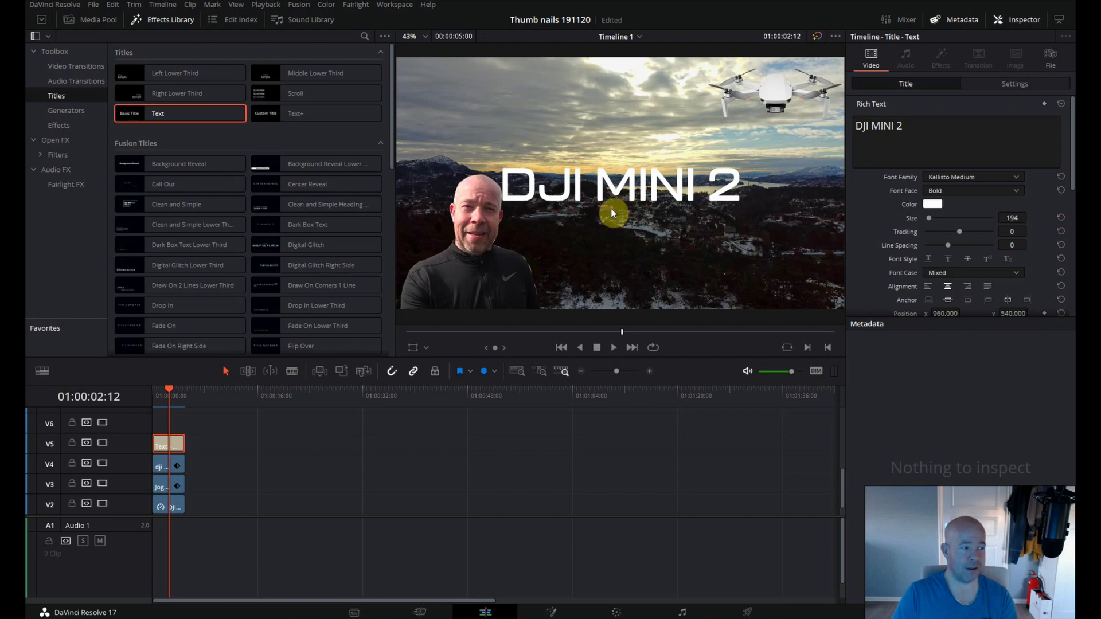
# Set the title's X position to 951 and move it into the upper-left corner of the picture with the on-screen transform.
pyautogui.click(412, 348)
pyautogui.moveTo(620, 202); pyautogui.dragTo(622, 172)
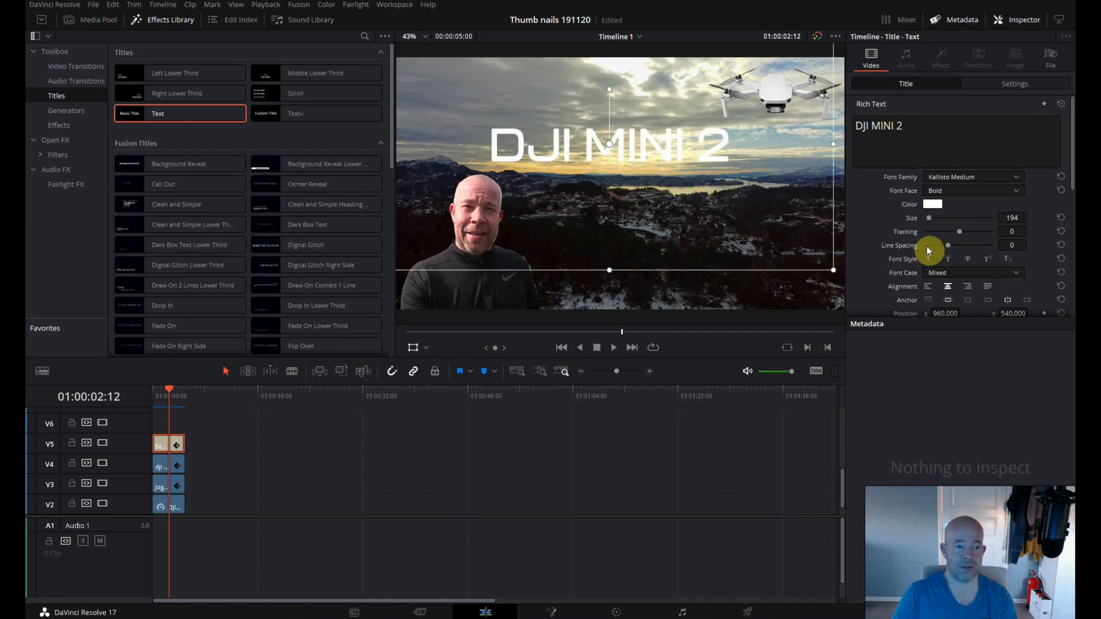
pyautogui.scroll(-3, 926, 246)
pyautogui.moveTo(944, 222); pyautogui.dragTo(968, 222)
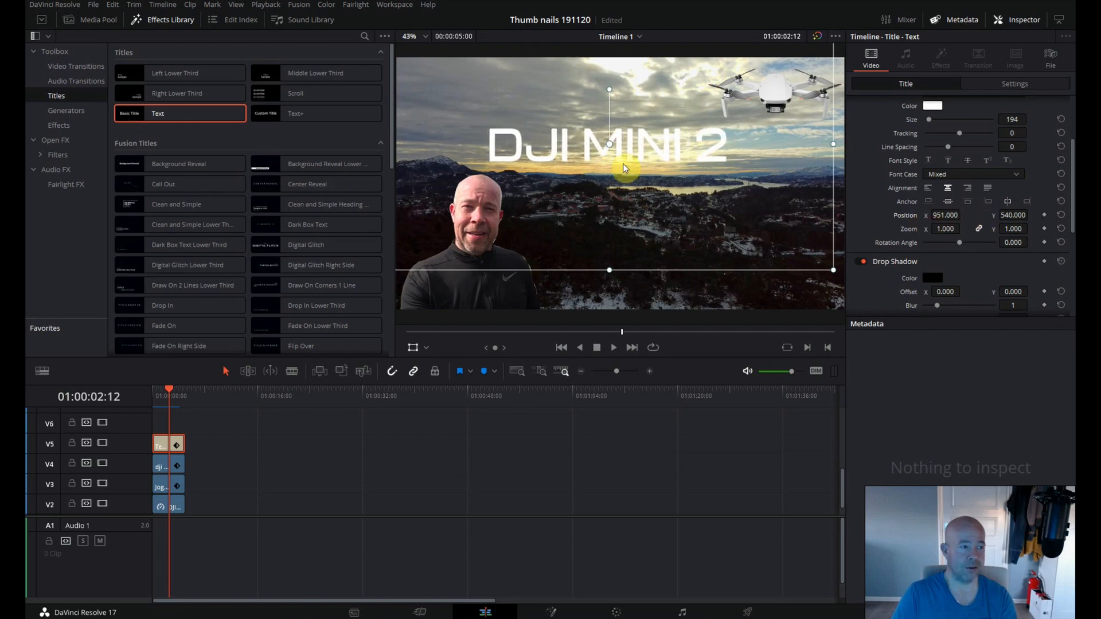
pyautogui.moveTo(607, 146); pyautogui.dragTo(505, 88)
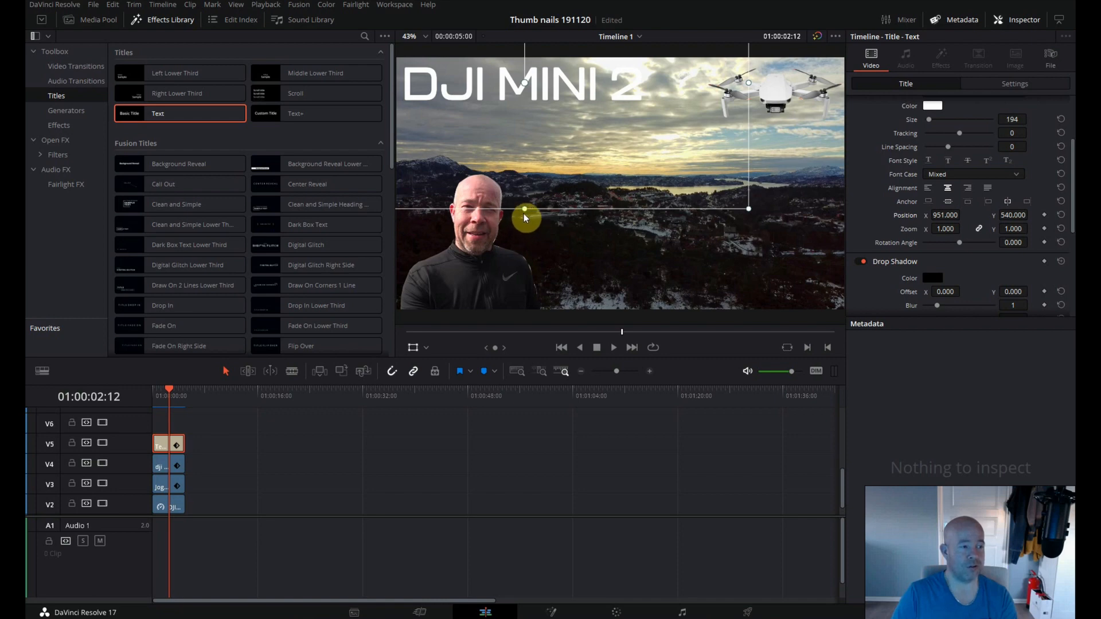
# Stretch the DJI MINI 2 title wider and taller to fill the sky beside the drone, and turn off the on-screen transform handles.
pyautogui.moveTo(523, 210); pyautogui.dragTo(529, 252)
pyautogui.moveTo(743, 87); pyautogui.dragTo(803, 101)
pyautogui.moveTo(598, 90); pyautogui.dragTo(631, 91)
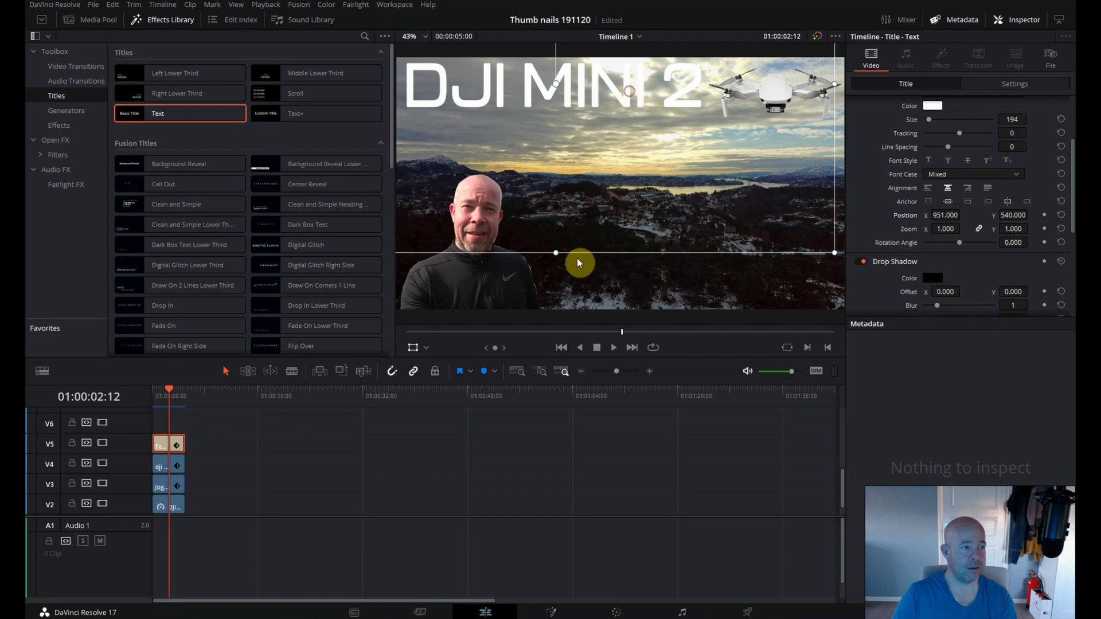
pyautogui.moveTo(556, 251); pyautogui.dragTo(563, 280)
pyautogui.moveTo(555, 104); pyautogui.dragTo(553, 109)
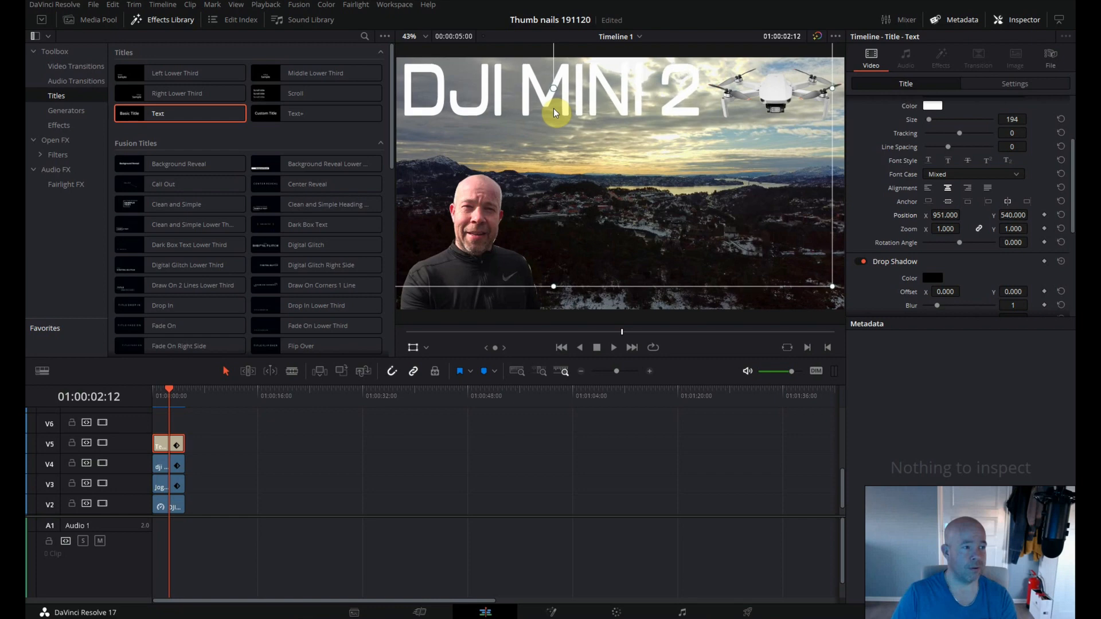
pyautogui.moveTo(555, 287); pyautogui.dragTo(557, 298)
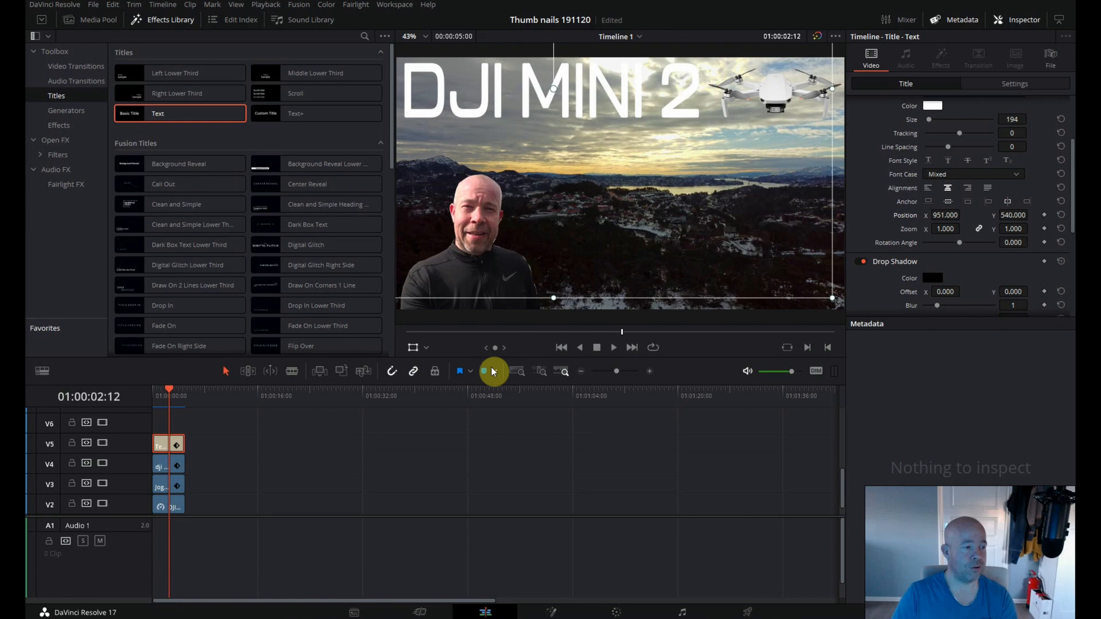
pyautogui.click(412, 348)
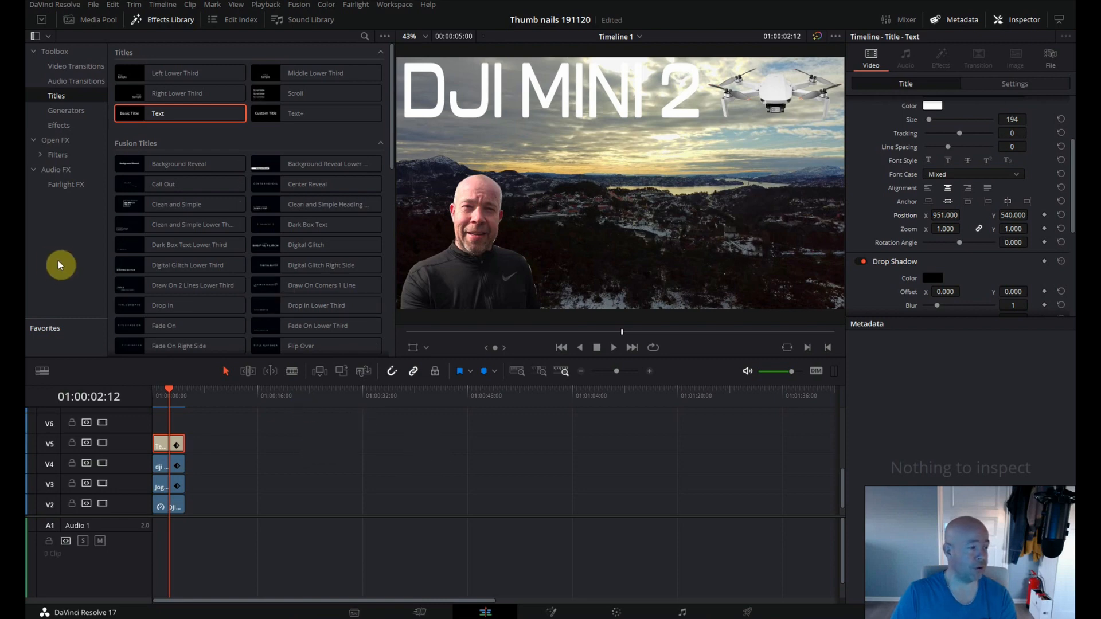
# Add a Text title on track V6, trim its end to match the clips below, and select it.
pyautogui.moveTo(143, 115); pyautogui.dragTo(146, 425)
pyautogui.moveTo(215, 425); pyautogui.dragTo(184, 425)
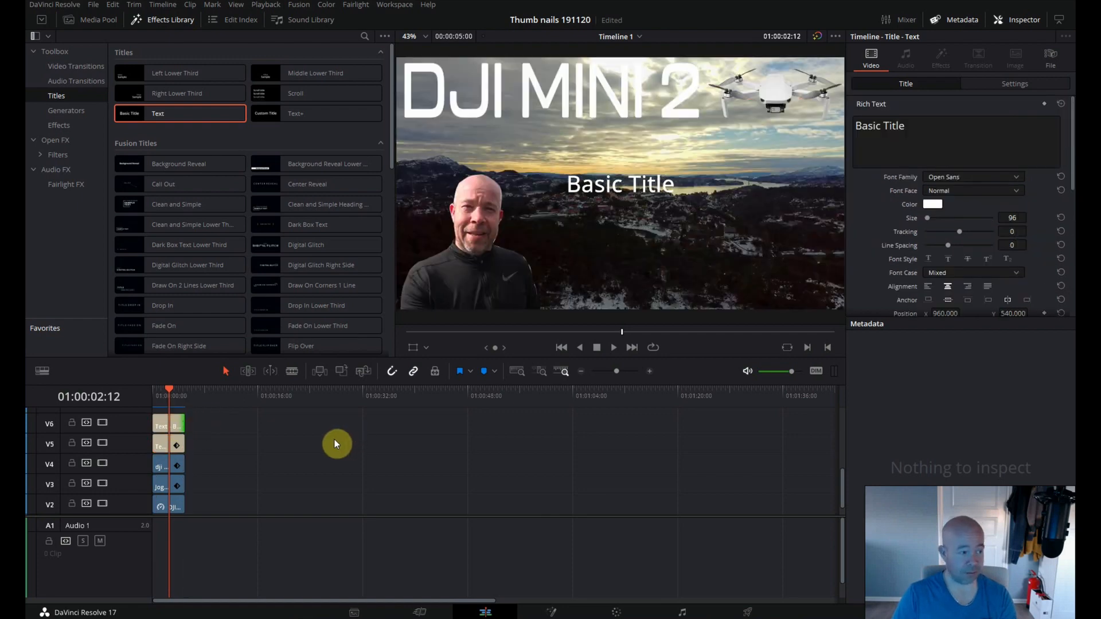
pyautogui.click(165, 424)
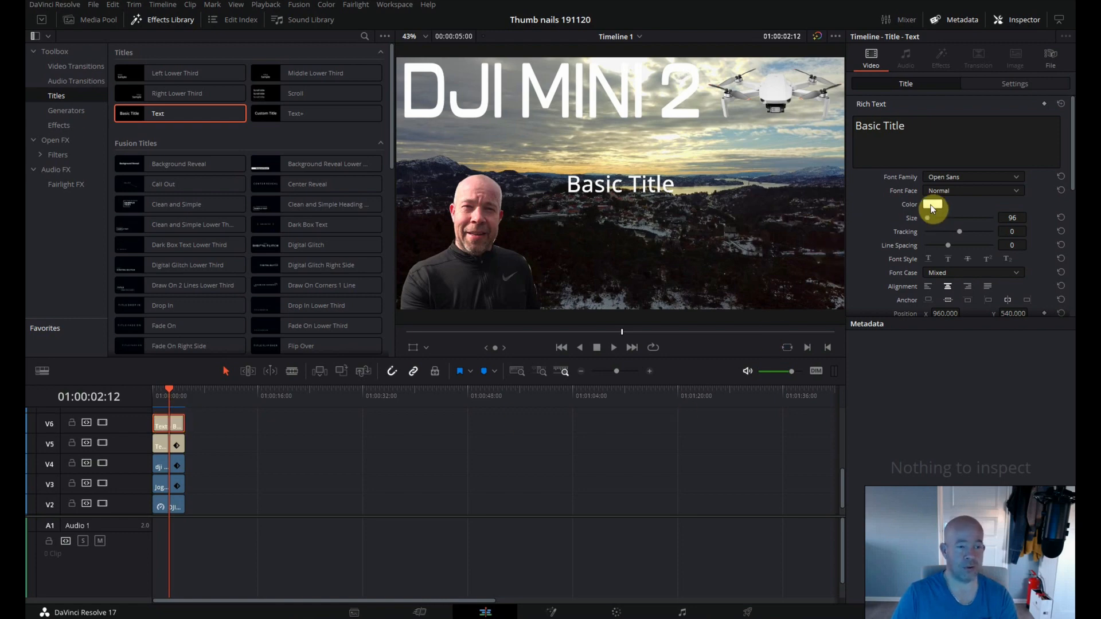
# Replace the V6 title's placeholder text with FREE FLYING and set its font to Open Sans Extrabold.
pyautogui.click(908, 126)
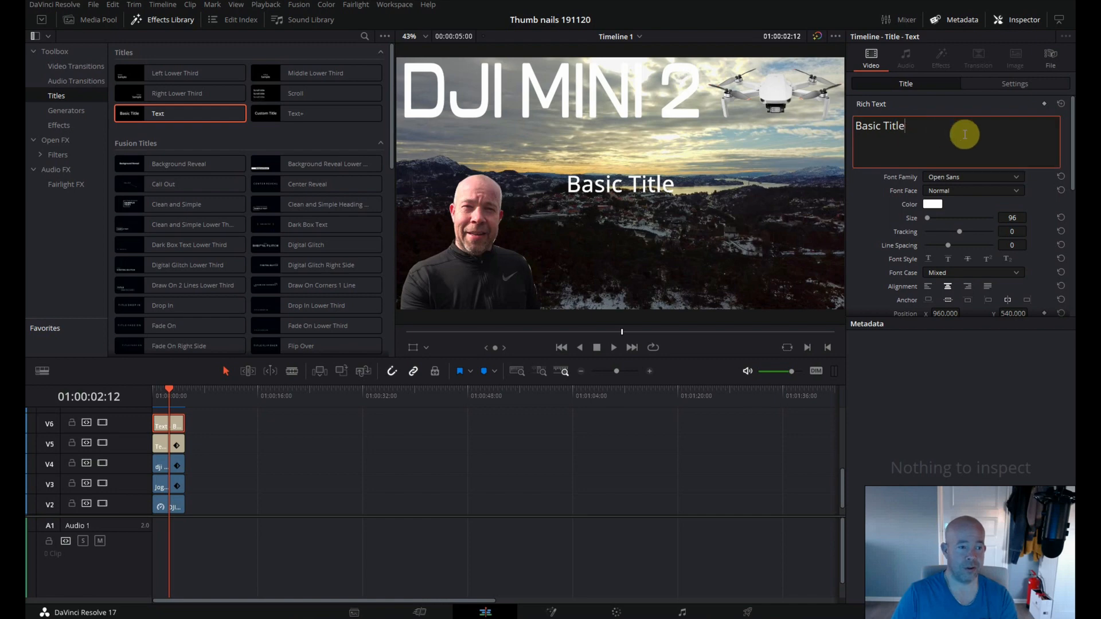
pyautogui.press('BackSpace')
pyautogui.press('BackSpace')
pyautogui.press('BackSpace')
pyautogui.press('BackSpace')
pyautogui.press('BackSpace')
pyautogui.press('BackSpace')
pyautogui.press('BackSpace')
pyautogui.press('BackSpace')
pyautogui.press('BackSpace')
pyautogui.press('BackSpace')
pyautogui.press('BackSpace')
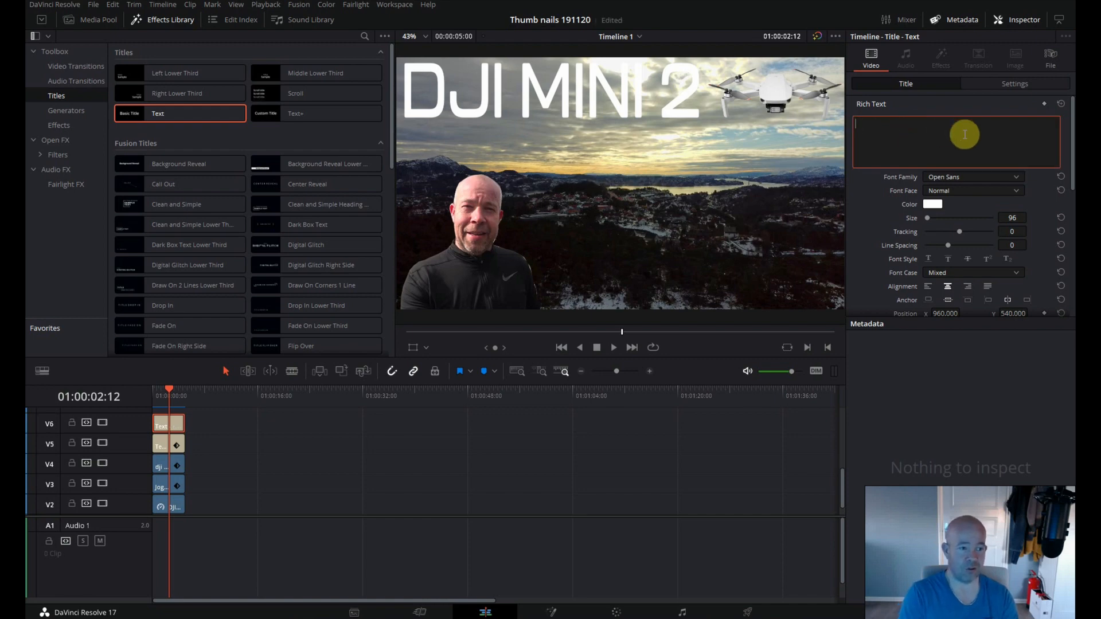
pyautogui.write('FREE')
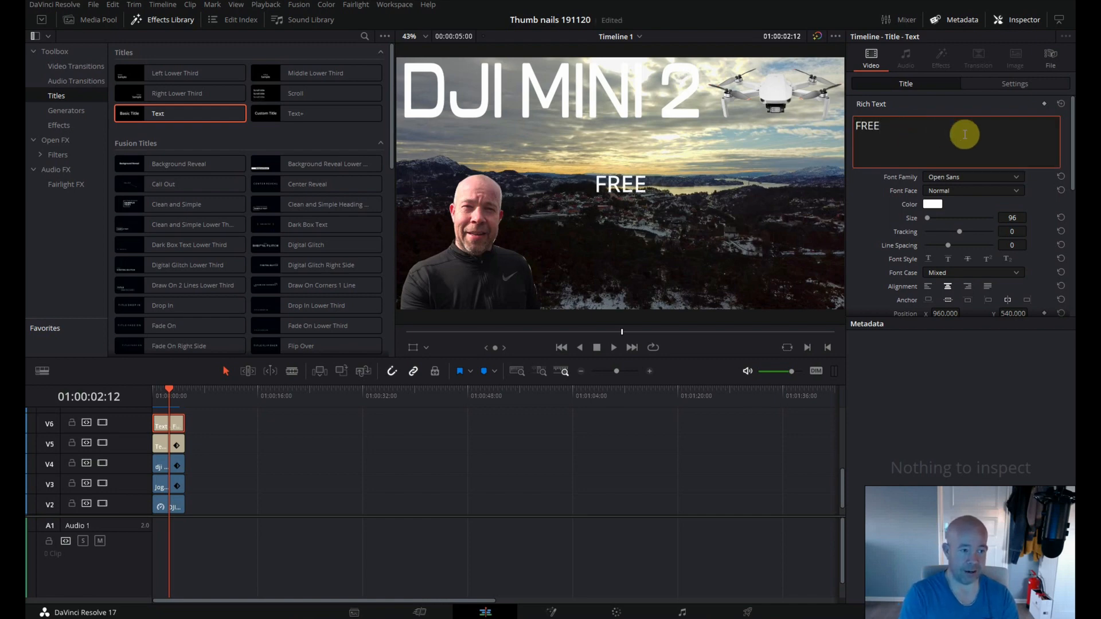
pyautogui.write(' FLU')
pyautogui.press('BackSpace')
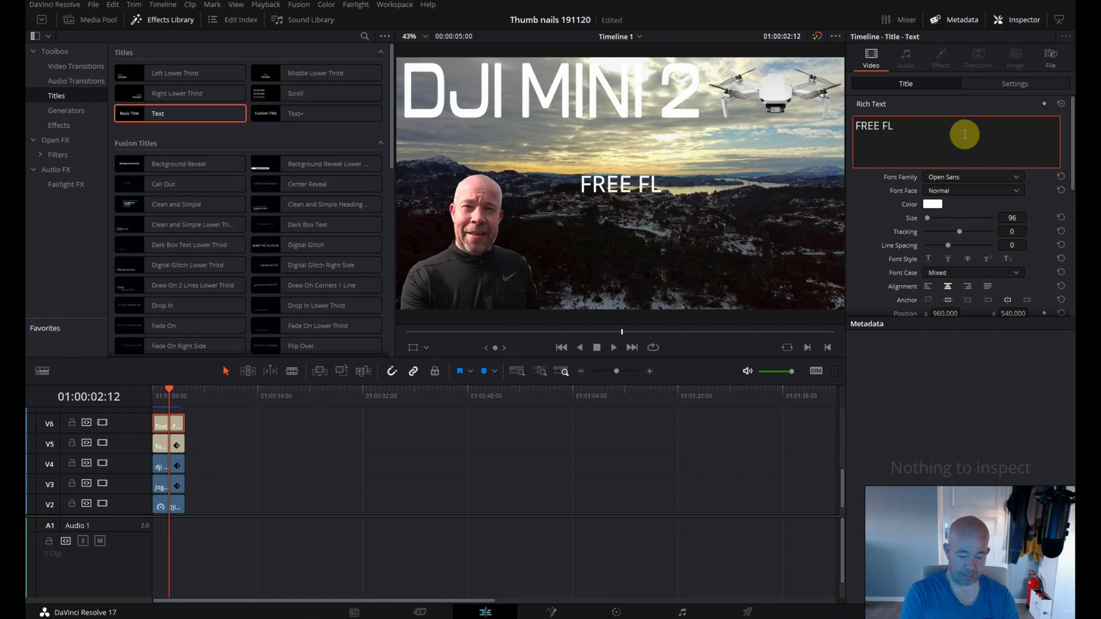
pyautogui.write('YING')
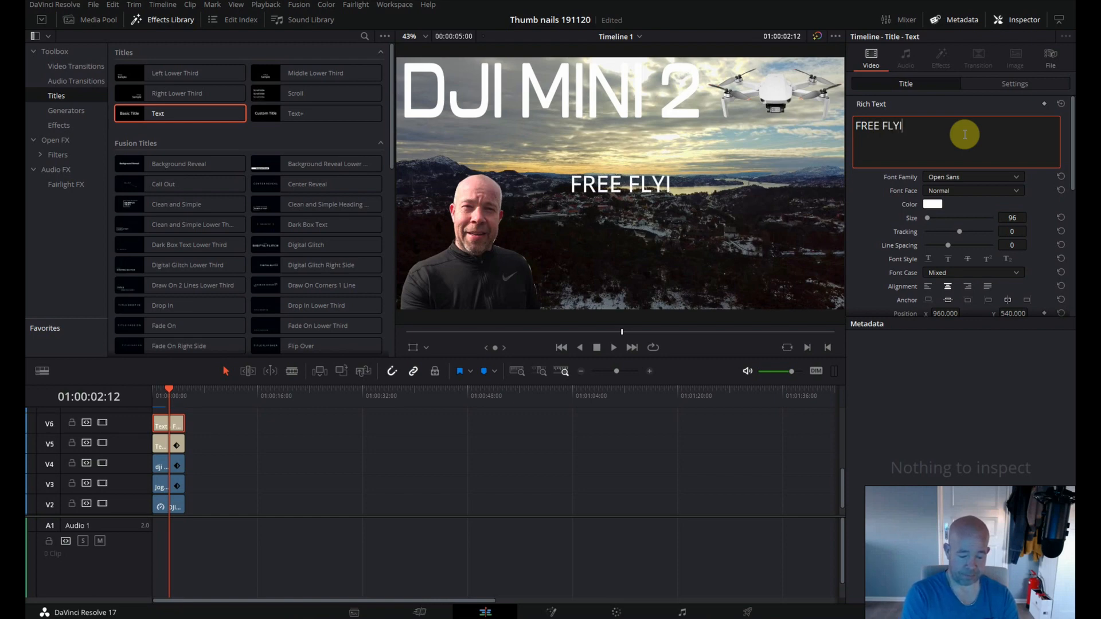
pyautogui.click(953, 180)
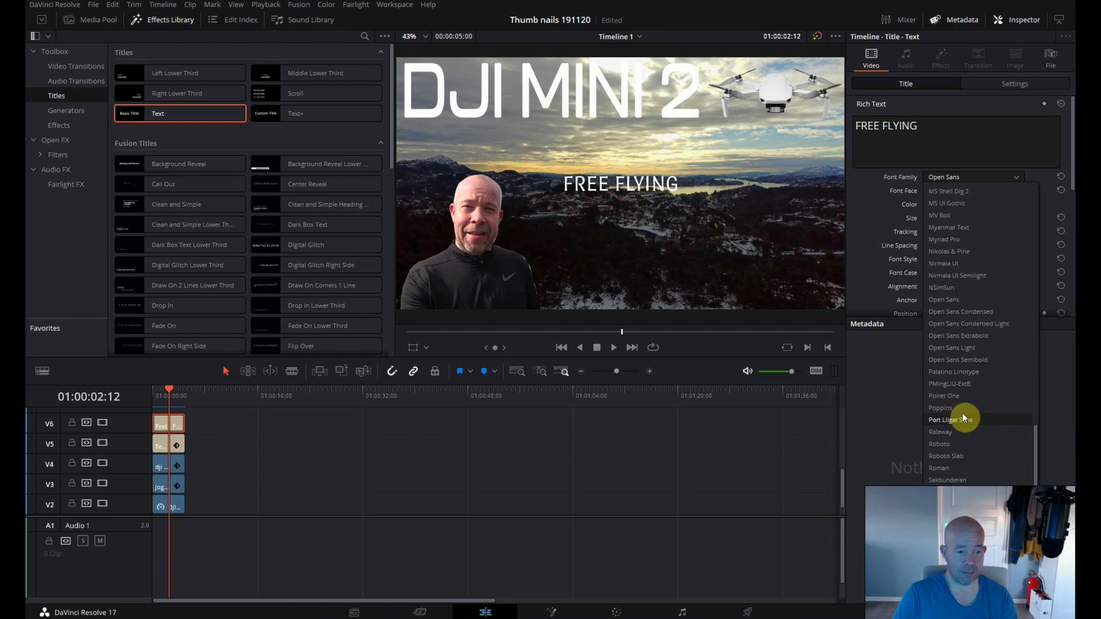
pyautogui.click(965, 337)
# Using the on-screen transform, move the FREE FLYING title beneath DJI MINI 2, aligned near the picture's left edge, and stretch it wider and taller.
pyautogui.click(412, 347)
pyautogui.moveTo(622, 191); pyautogui.dragTo(481, 151)
pyautogui.moveTo(488, 271); pyautogui.dragTo(491, 344)
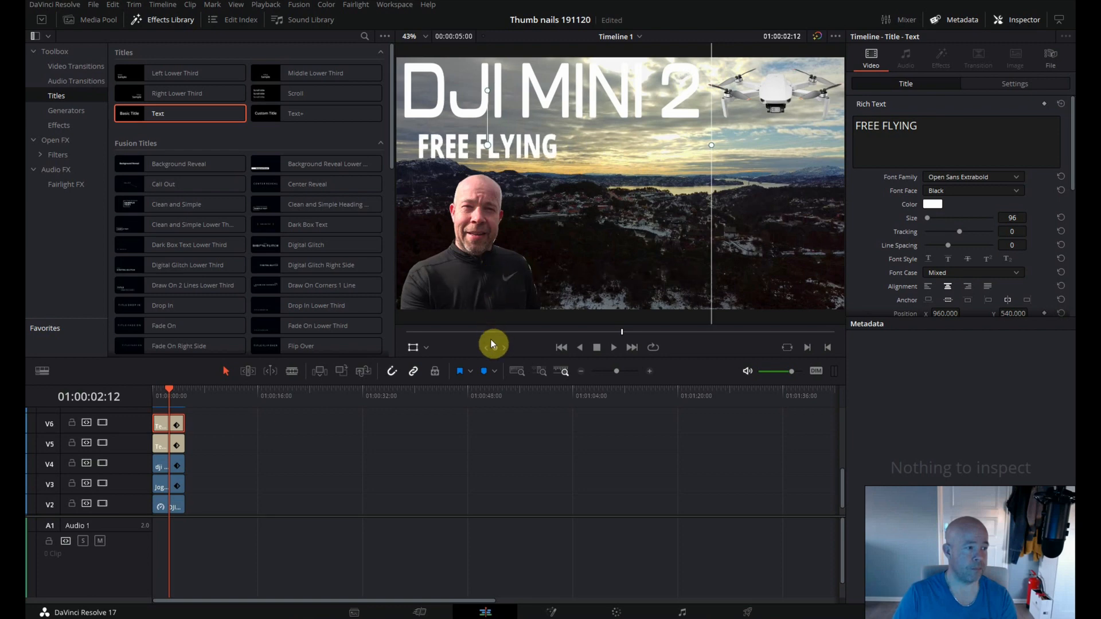
pyautogui.moveTo(710, 147); pyautogui.dragTo(732, 147)
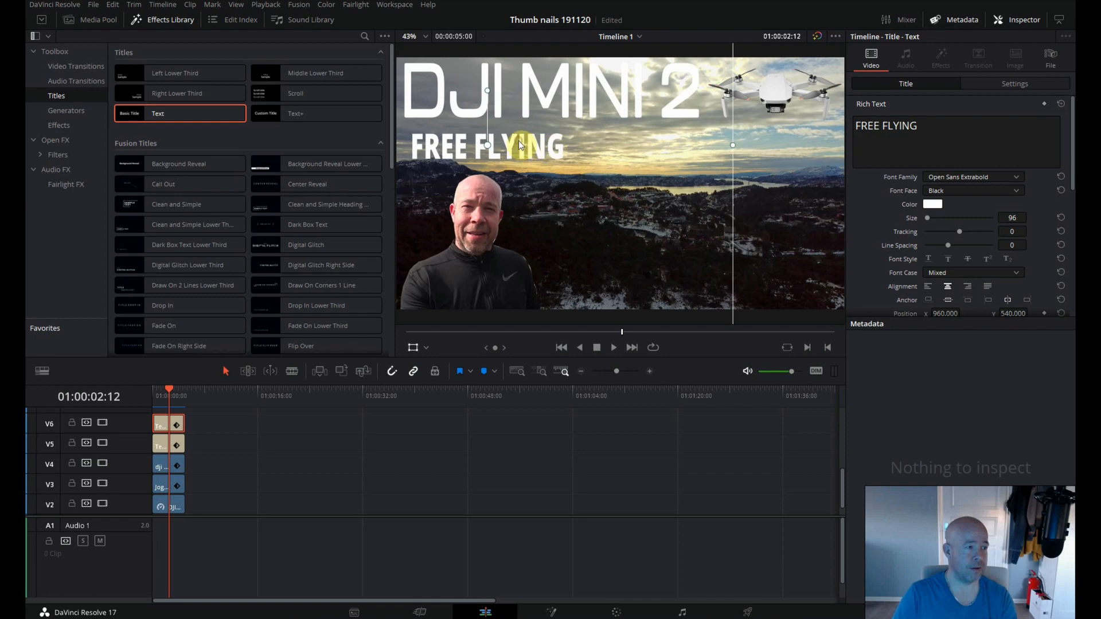
pyautogui.moveTo(522, 144); pyautogui.dragTo(519, 142)
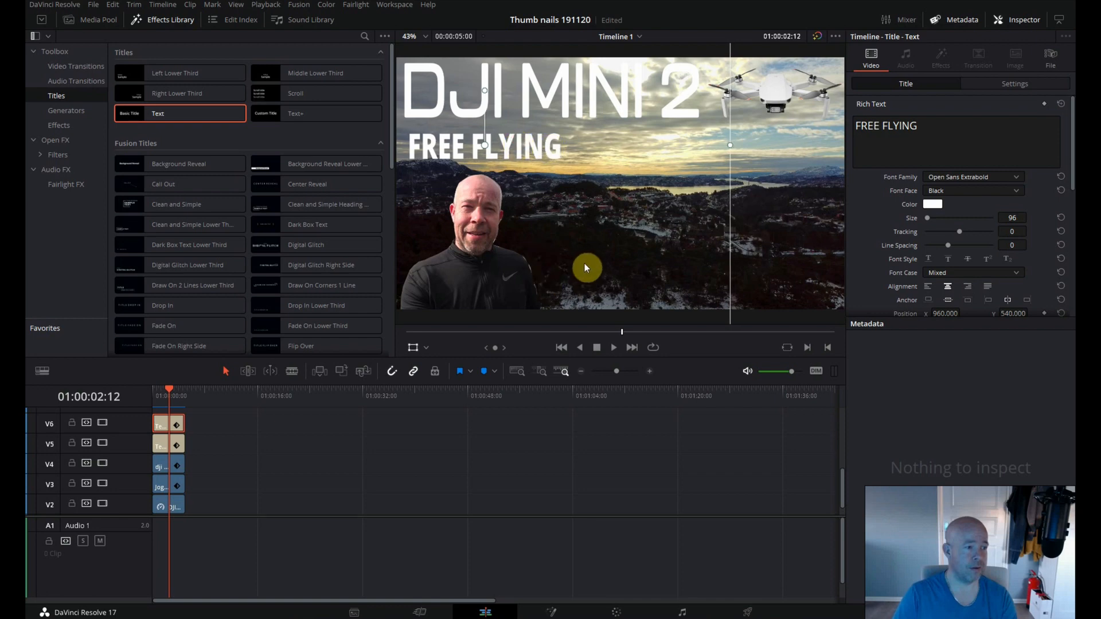
pyautogui.scroll(-3, 586, 263)
pyautogui.moveTo(523, 297); pyautogui.dragTo(527, 331)
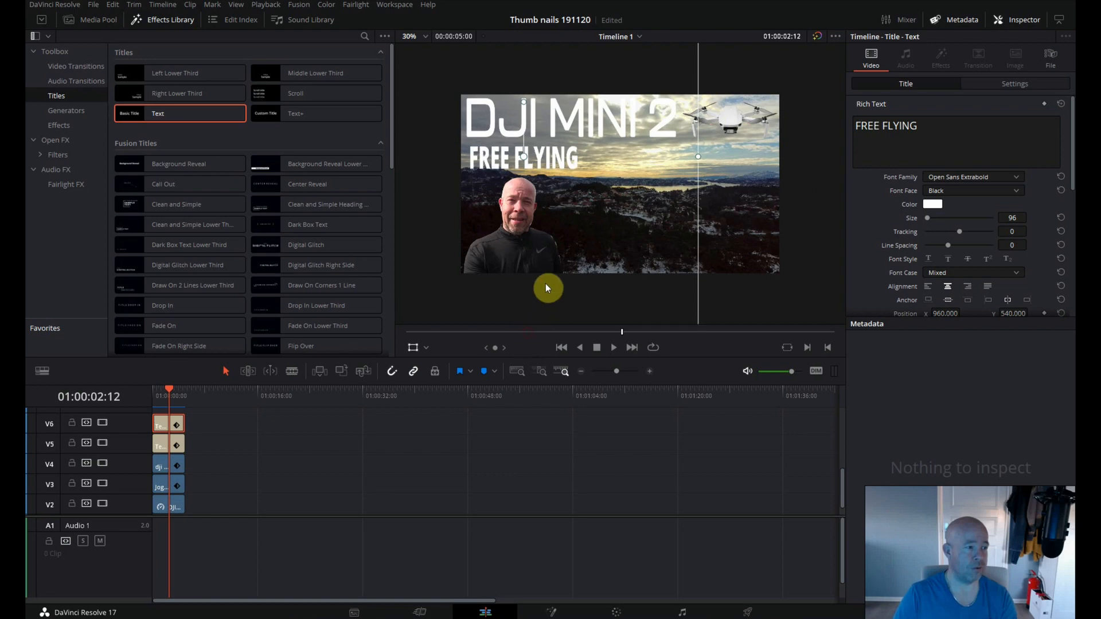
# Hide the Effects Library to enlarge the viewer and turn off the on-screen transform handles.
pyautogui.click(425, 36)
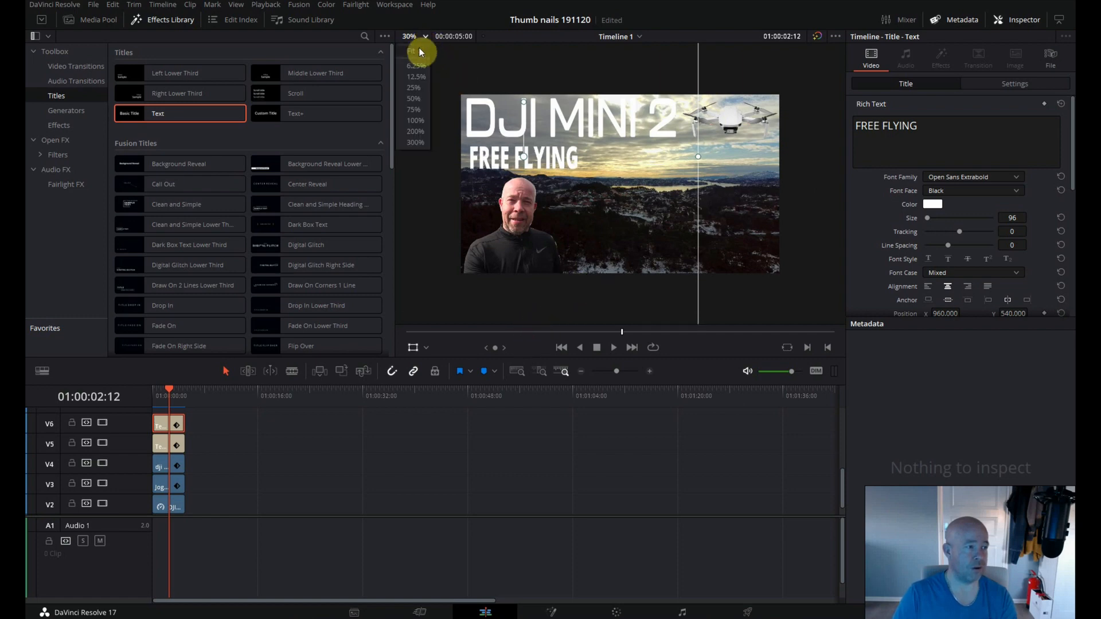
pyautogui.click(418, 48)
pyautogui.click(172, 21)
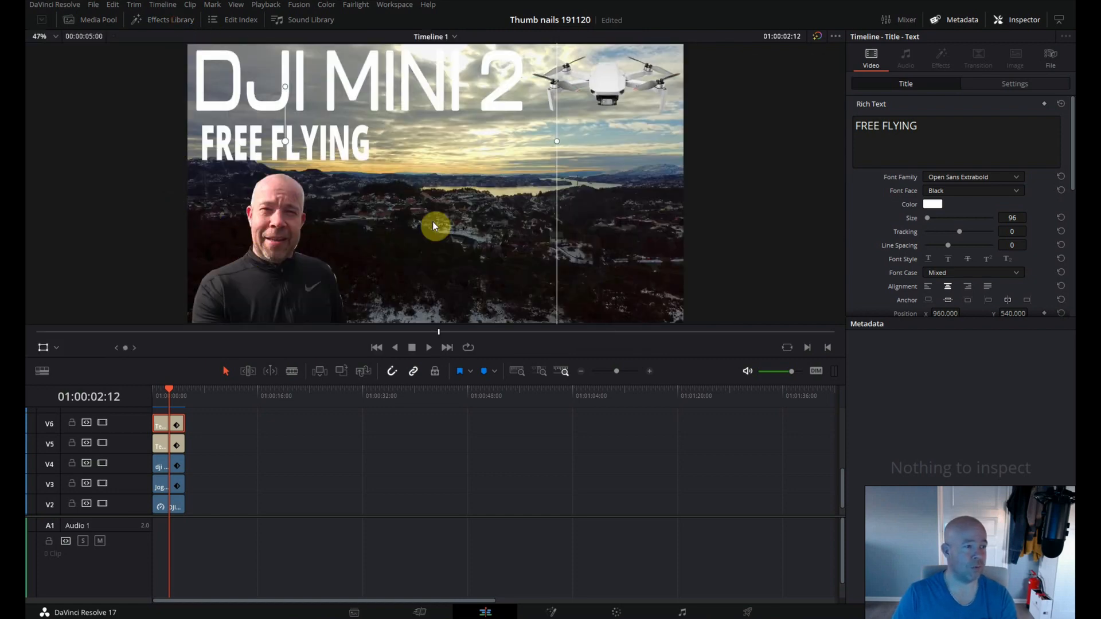
pyautogui.click(41, 351)
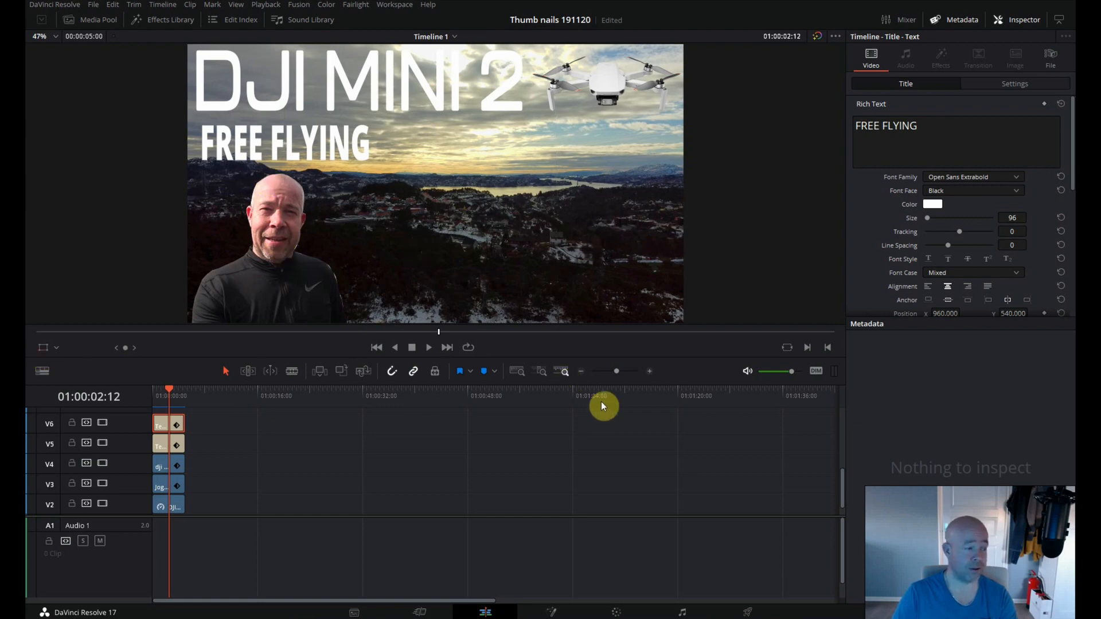
# Set the DJI MINI 2 title's text color to red (#ff0000), trying out green, black, blue and pink first.
pyautogui.click(163, 447)
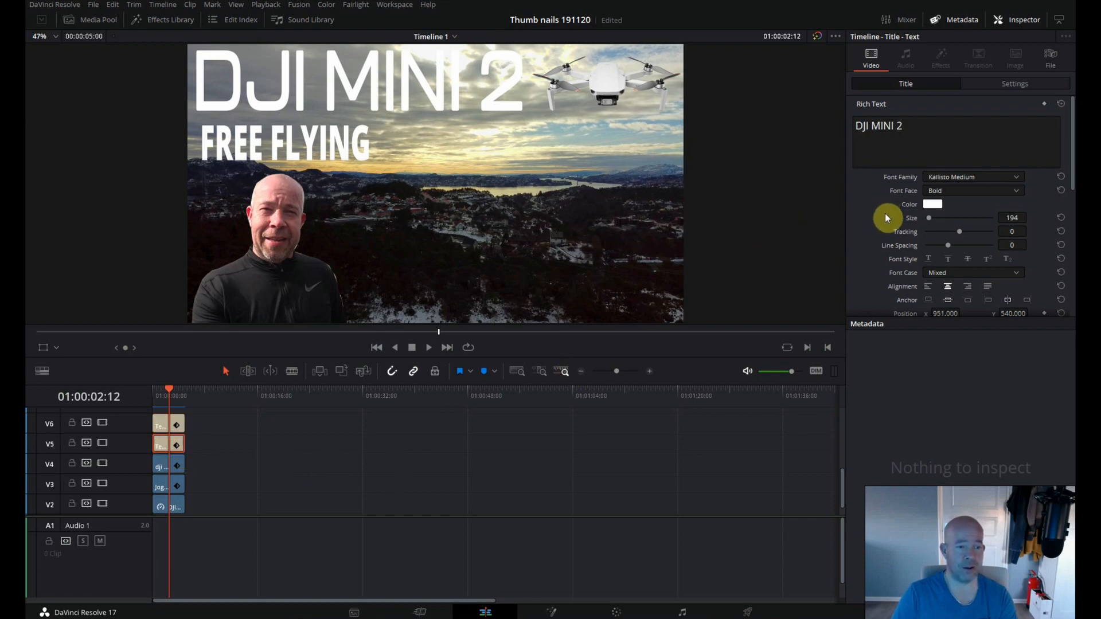
pyautogui.click(933, 205)
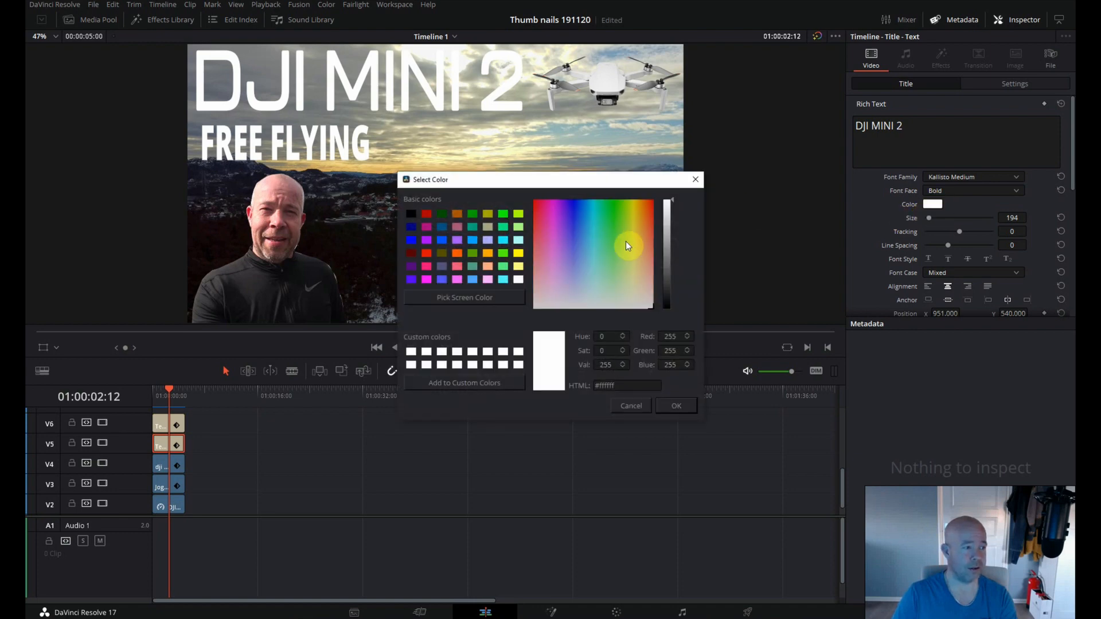
pyautogui.click(503, 215)
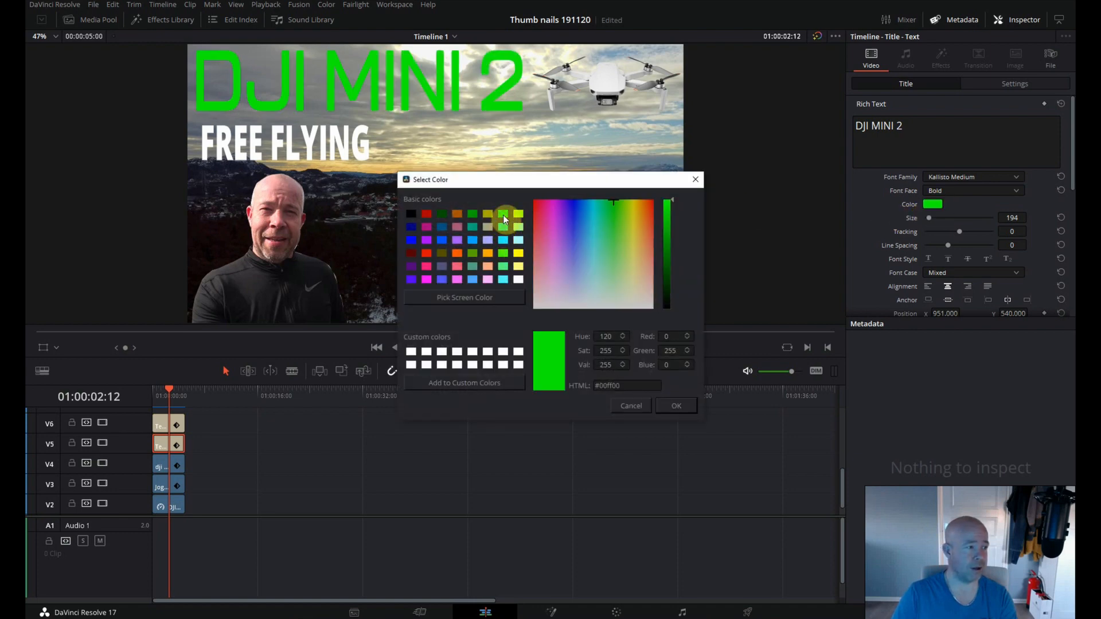
pyautogui.click(409, 214)
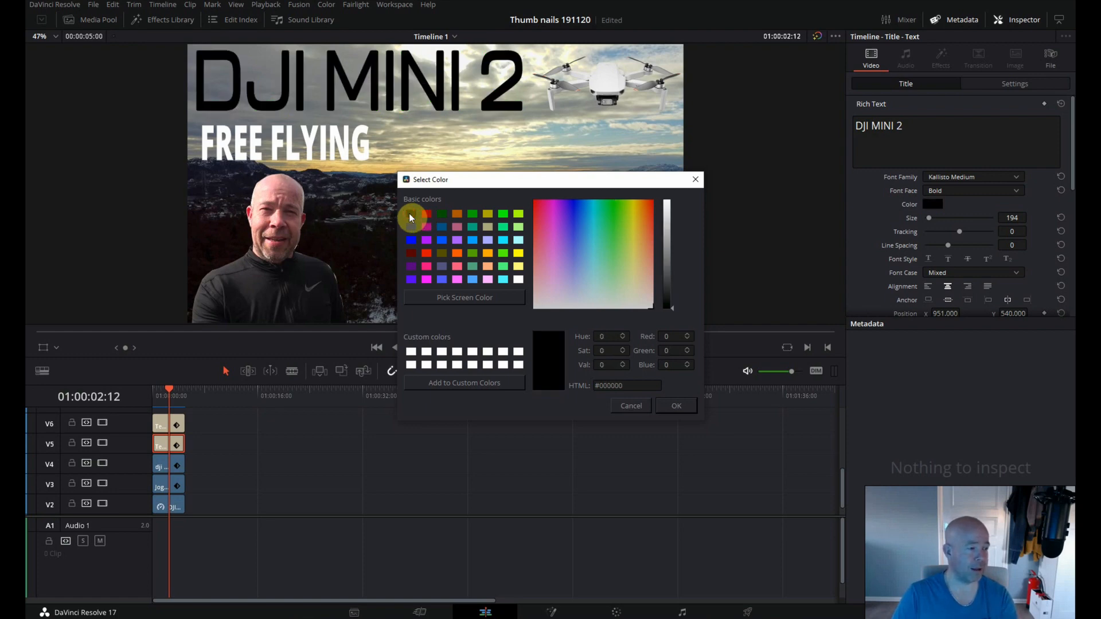
pyautogui.click(412, 239)
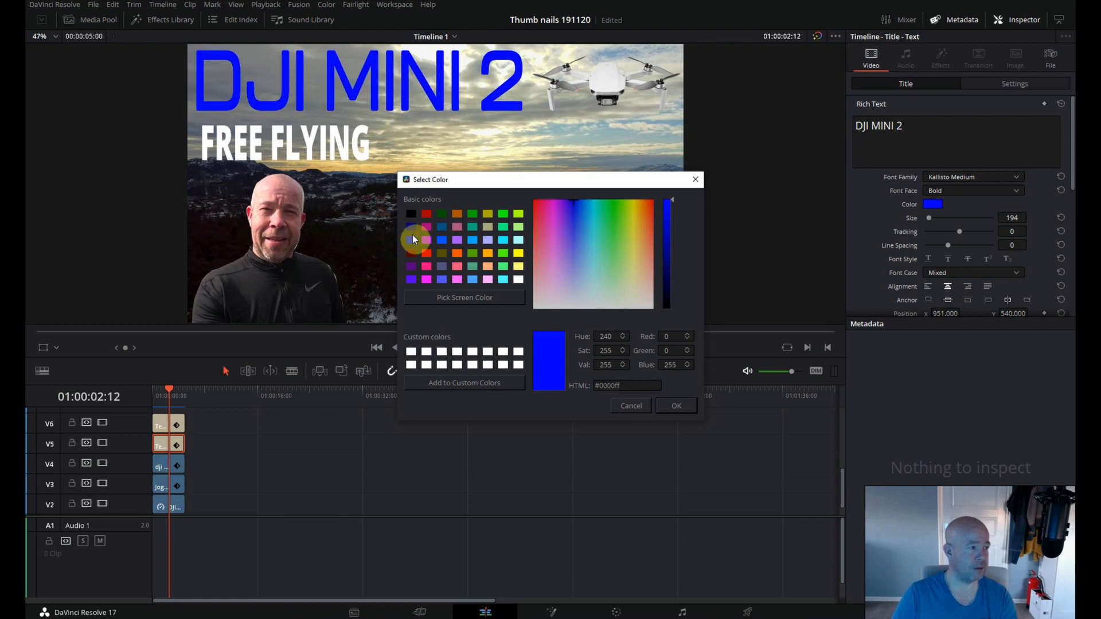
pyautogui.click(424, 264)
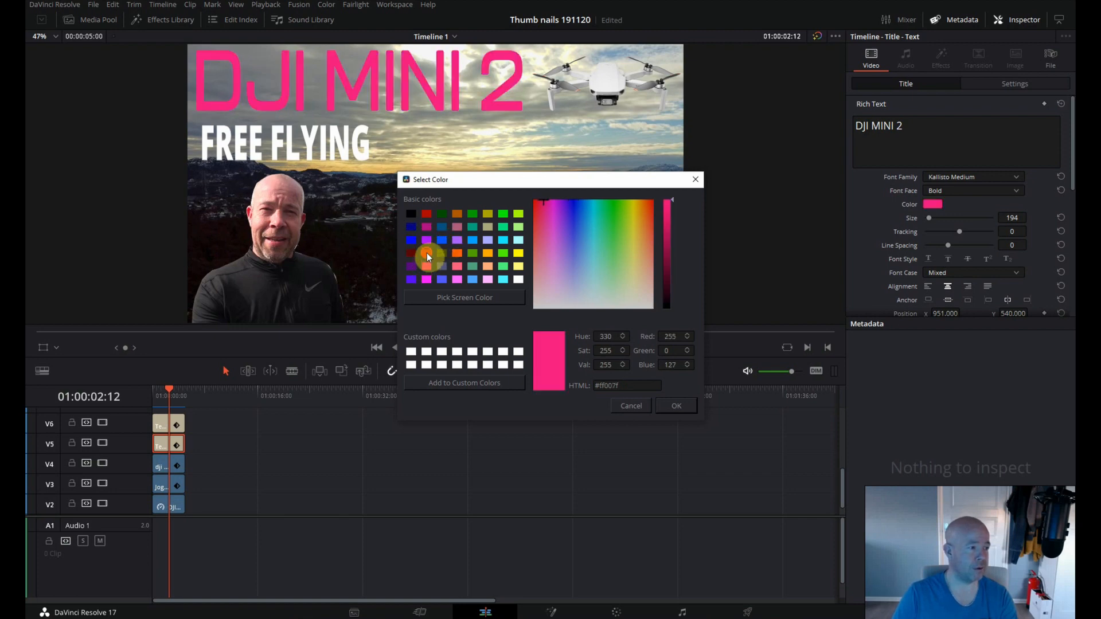
pyautogui.click(427, 253)
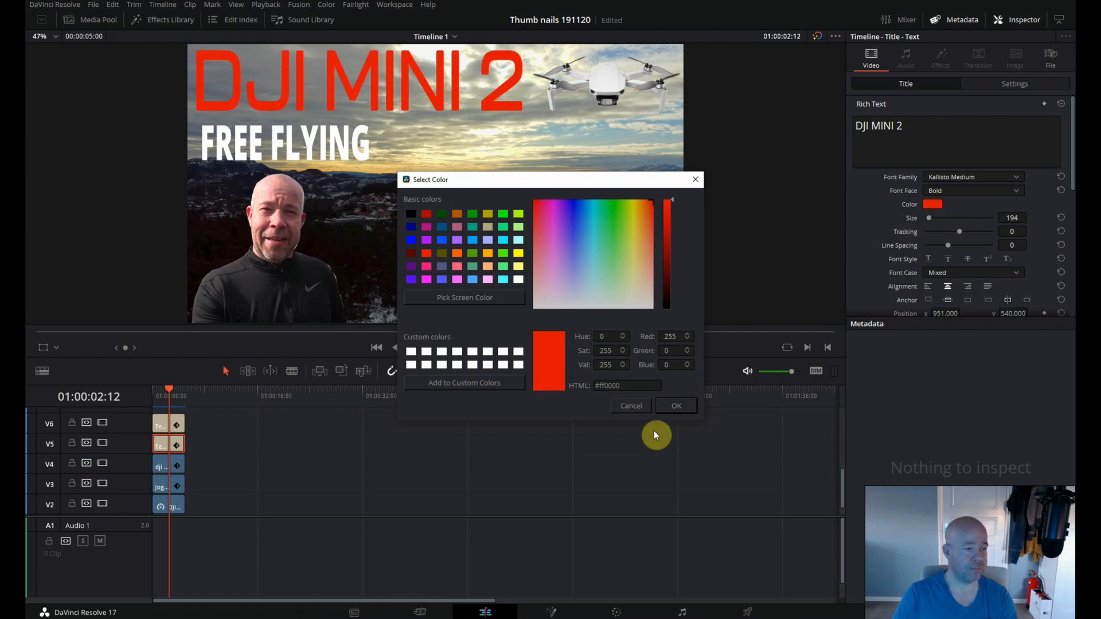
pyautogui.click(676, 406)
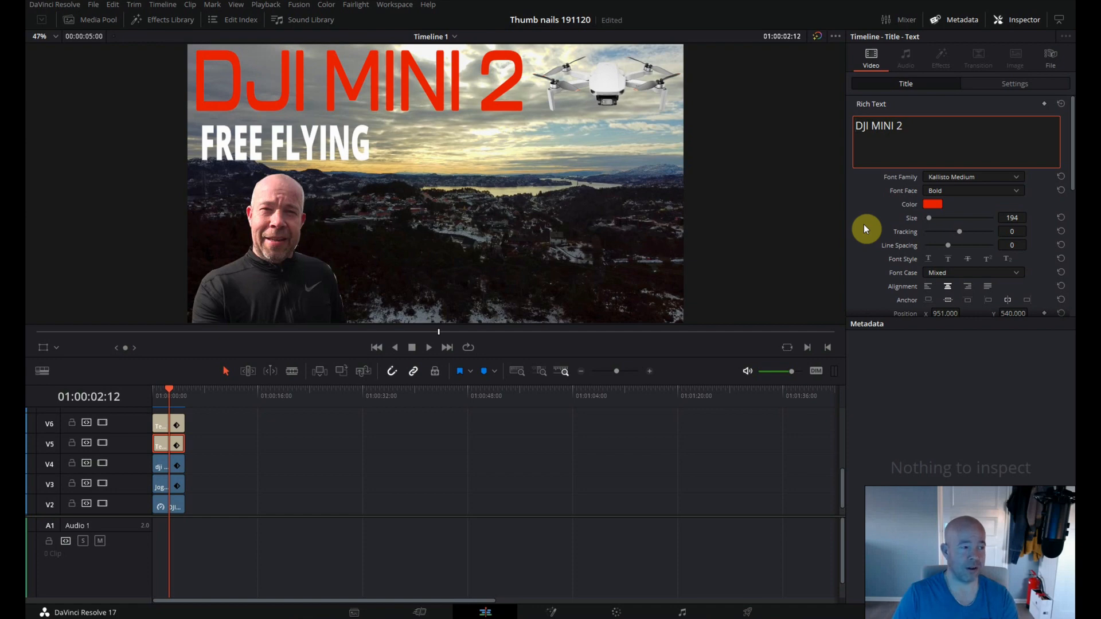
# Give the DJI MINI 2 title a drop shadow with an X offset of 4 and a white stroke of size 6.
pyautogui.scroll(-6, 863, 225)
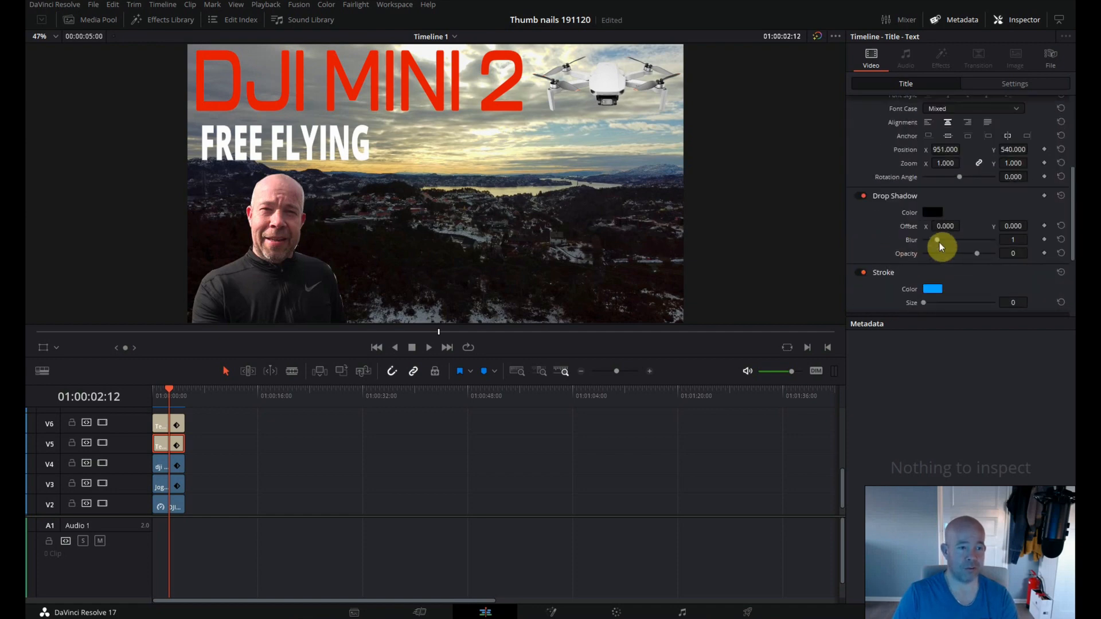
pyautogui.moveTo(943, 227); pyautogui.dragTo(944, 228)
pyautogui.scroll(-5, 906, 212)
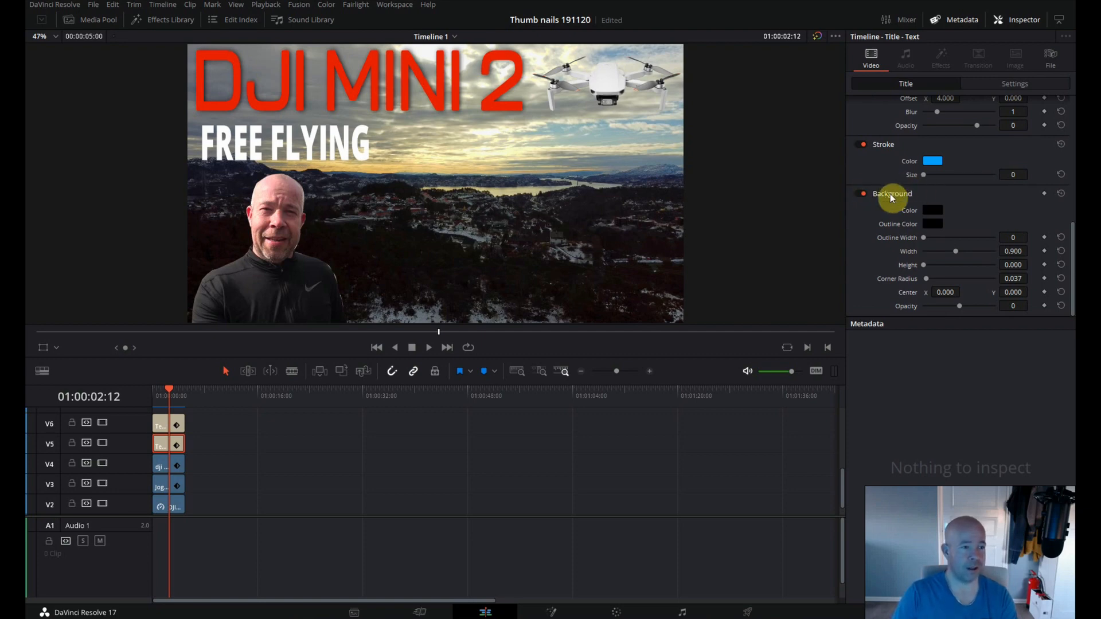
pyautogui.click(931, 162)
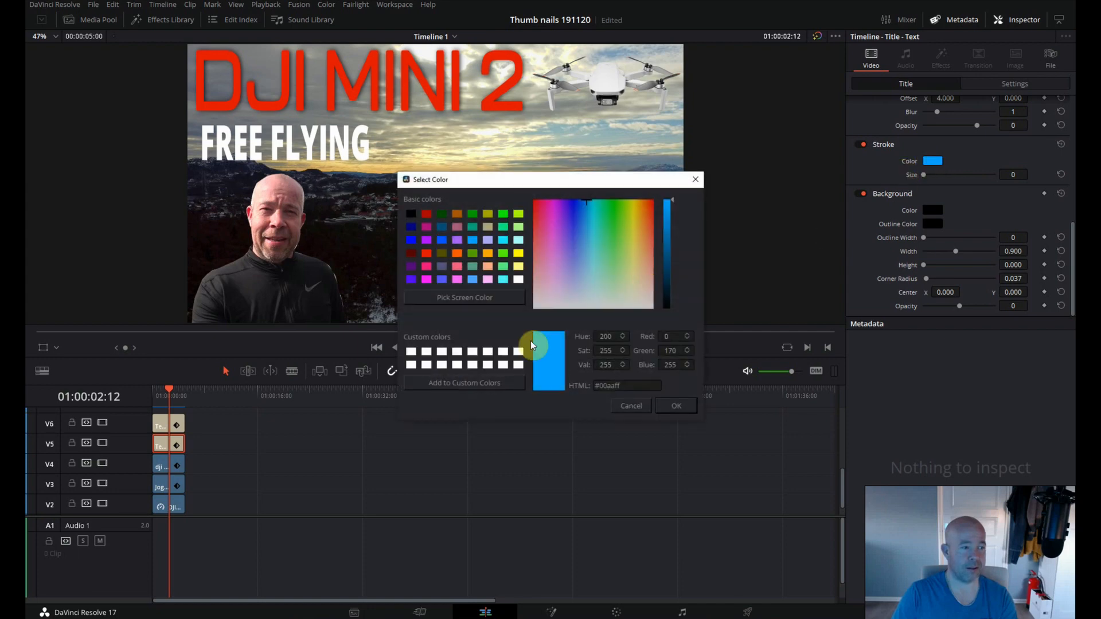
pyautogui.click(409, 356)
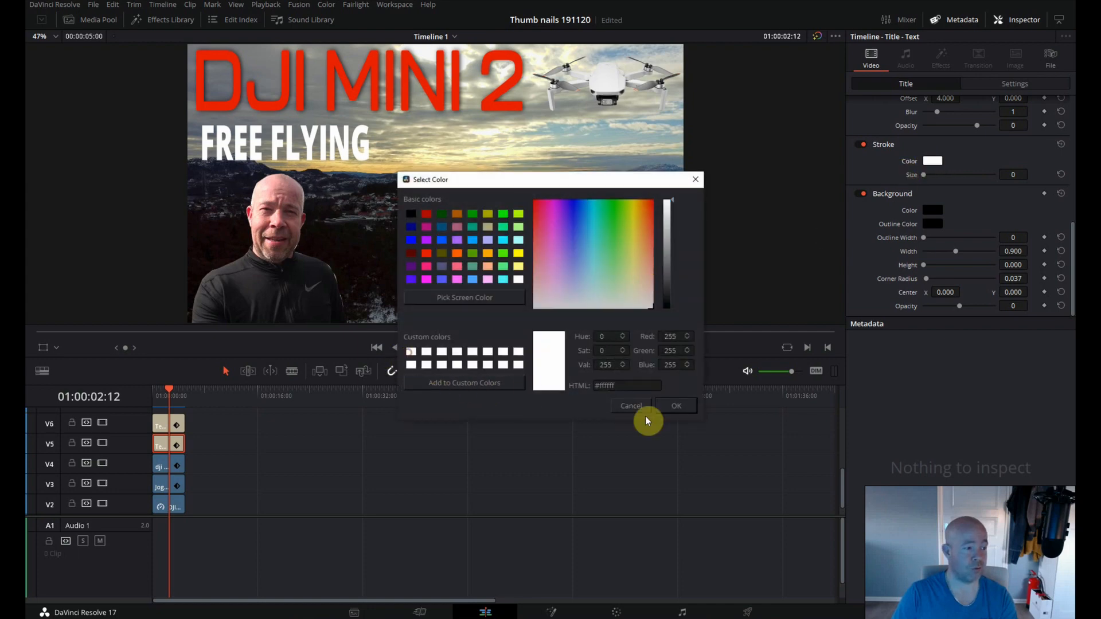
pyautogui.click(677, 406)
pyautogui.moveTo(1005, 176); pyautogui.dragTo(1012, 173)
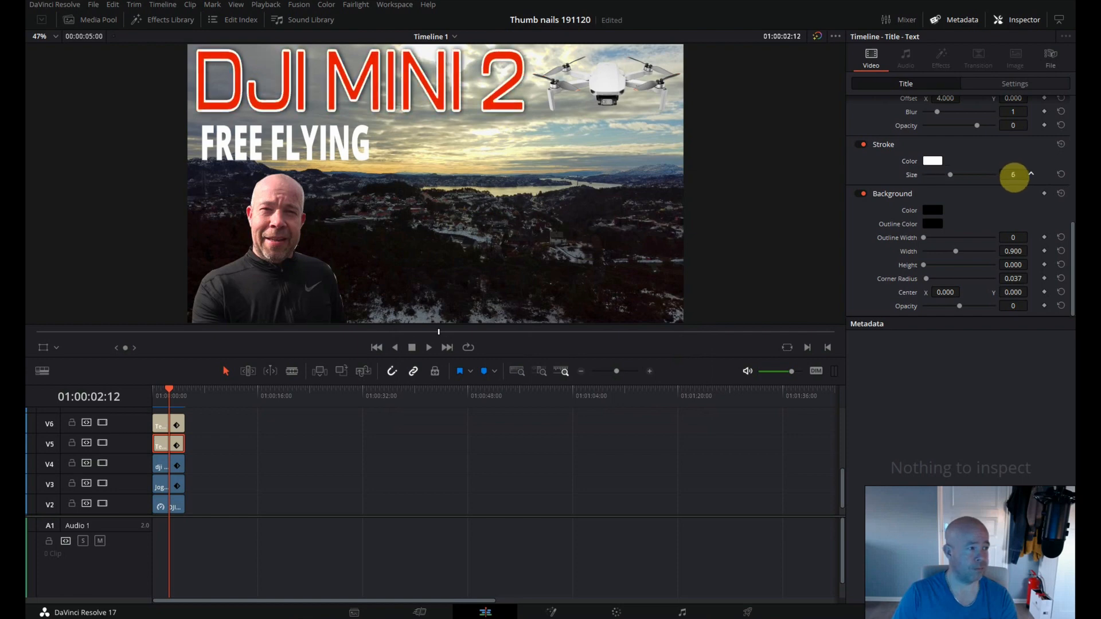
# Set the DJI MINI 2 title's stroke color to green (#00ff00).
pyautogui.click(932, 161)
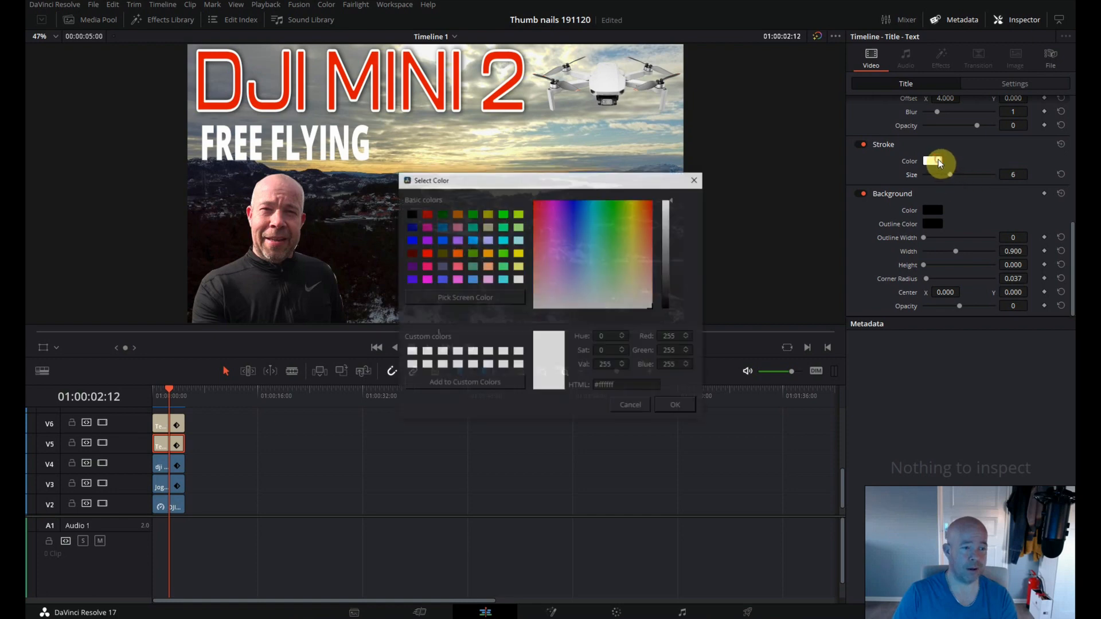
pyautogui.click(504, 215)
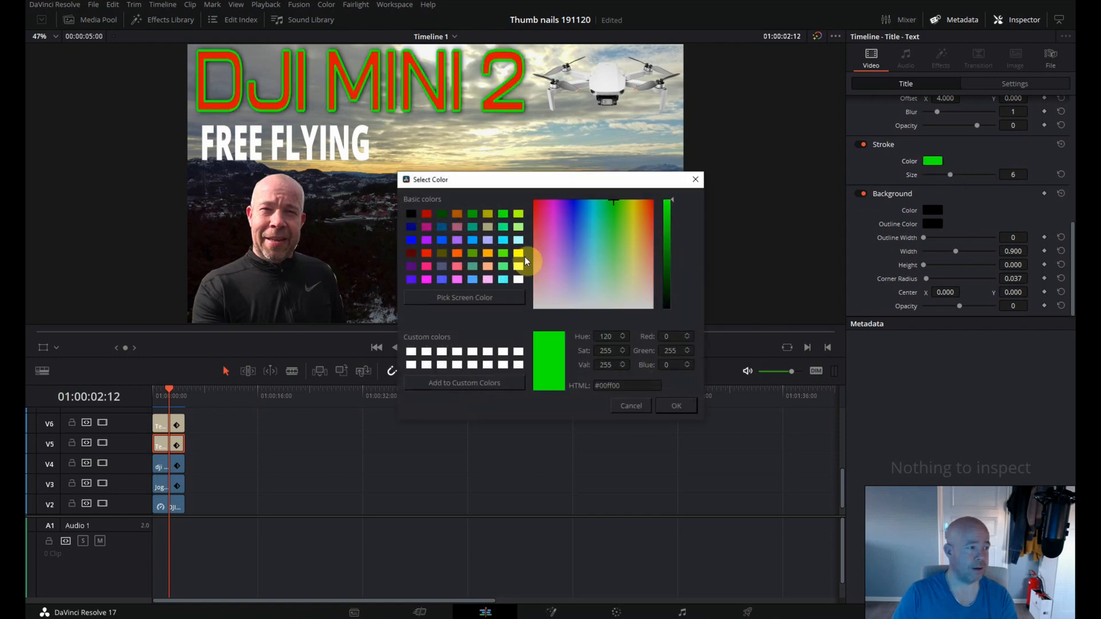
pyautogui.click(676, 406)
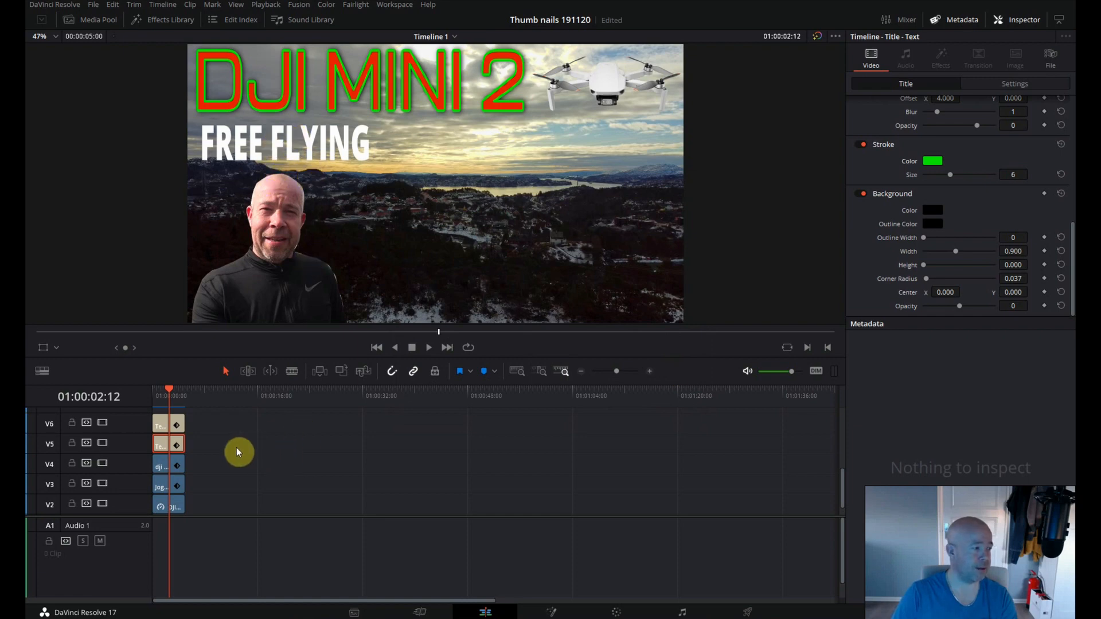
# Set the FREE FLYING title's text color to black (#000000), trying out yellow and blue first.
pyautogui.click(164, 428)
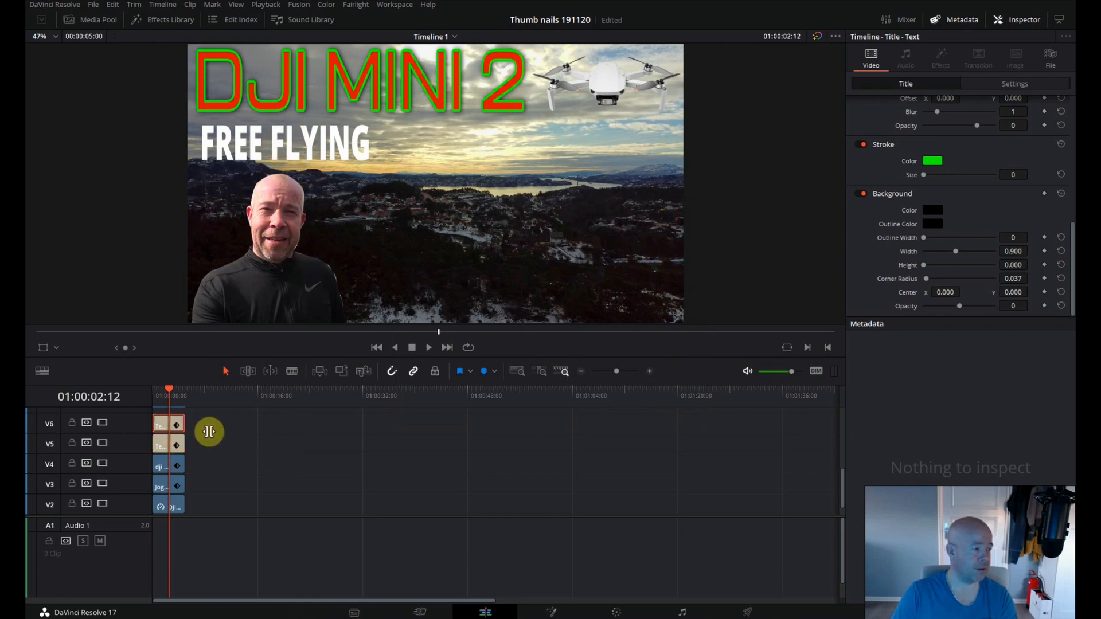
pyautogui.scroll(10, 868, 253)
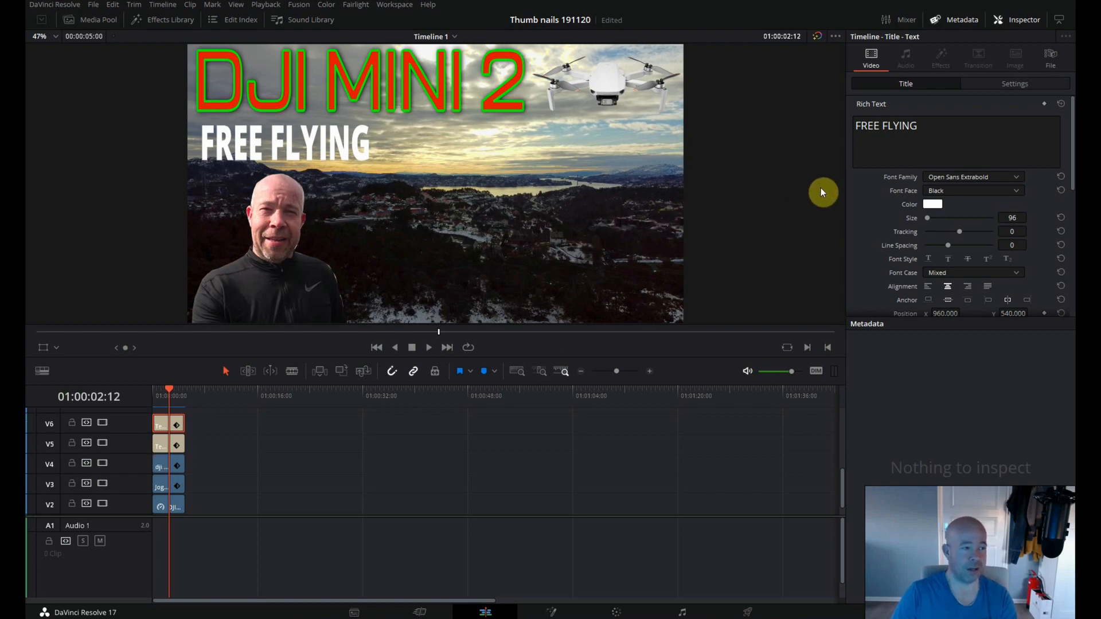
pyautogui.click(932, 204)
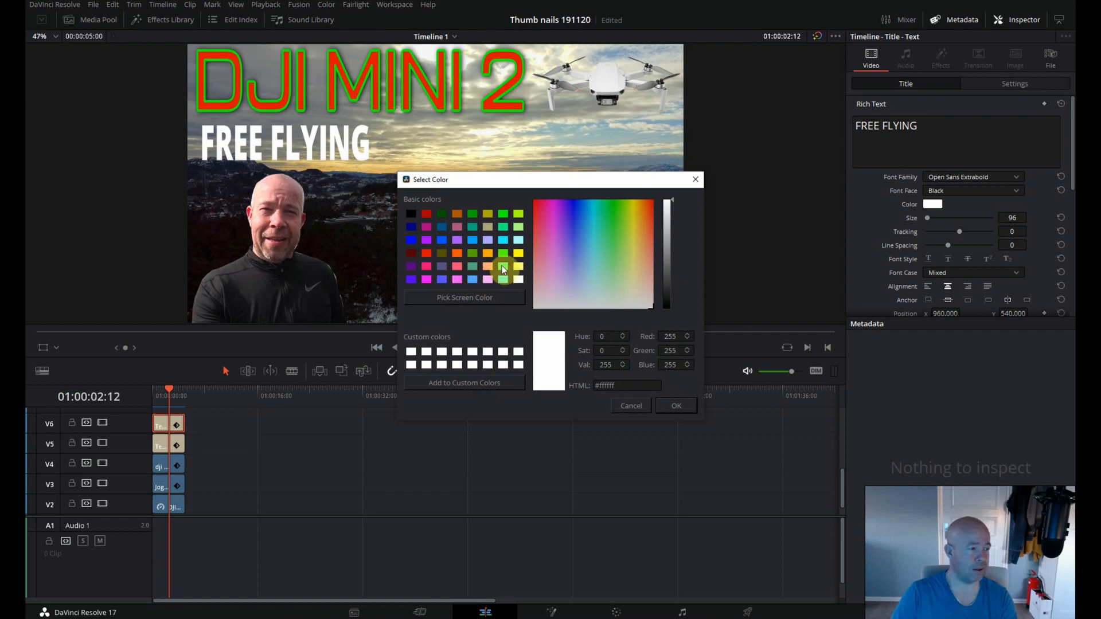
pyautogui.click(518, 254)
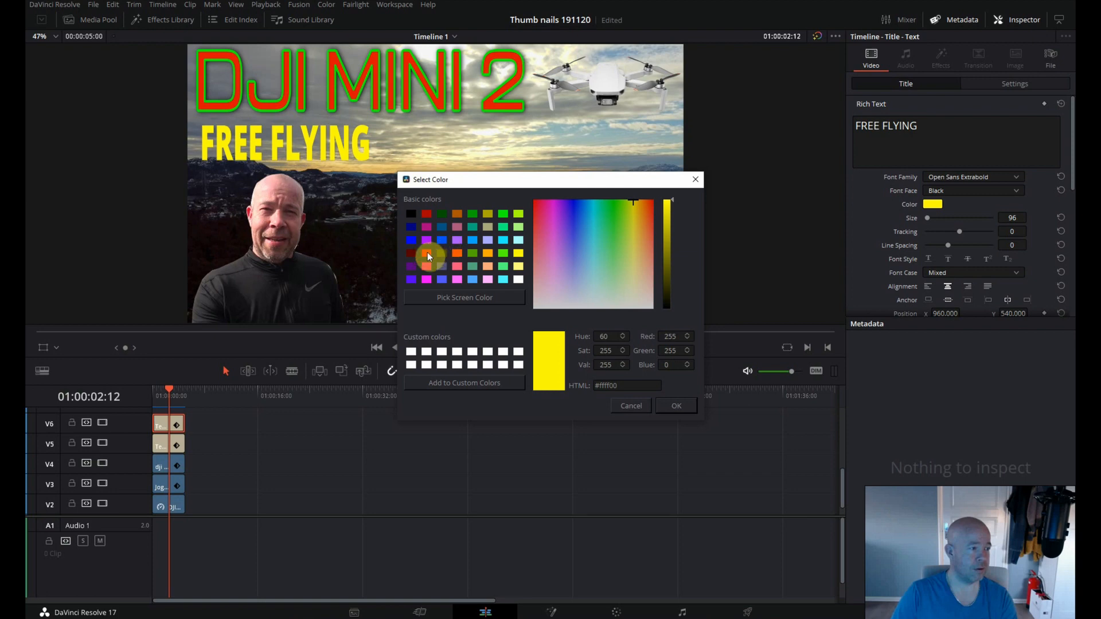
pyautogui.click(414, 242)
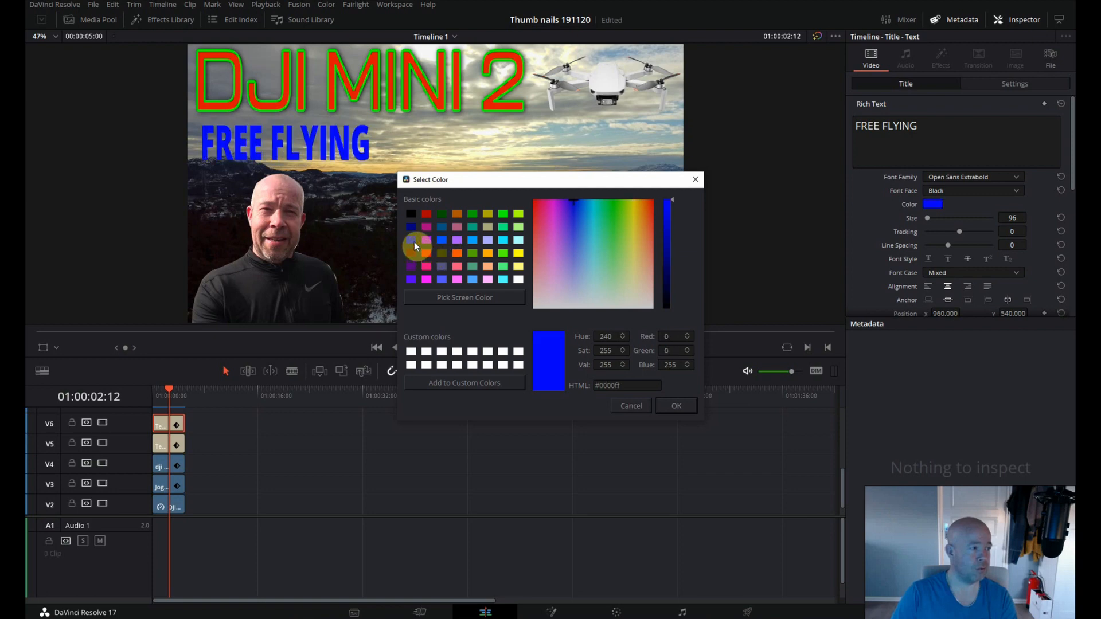
pyautogui.click(412, 214)
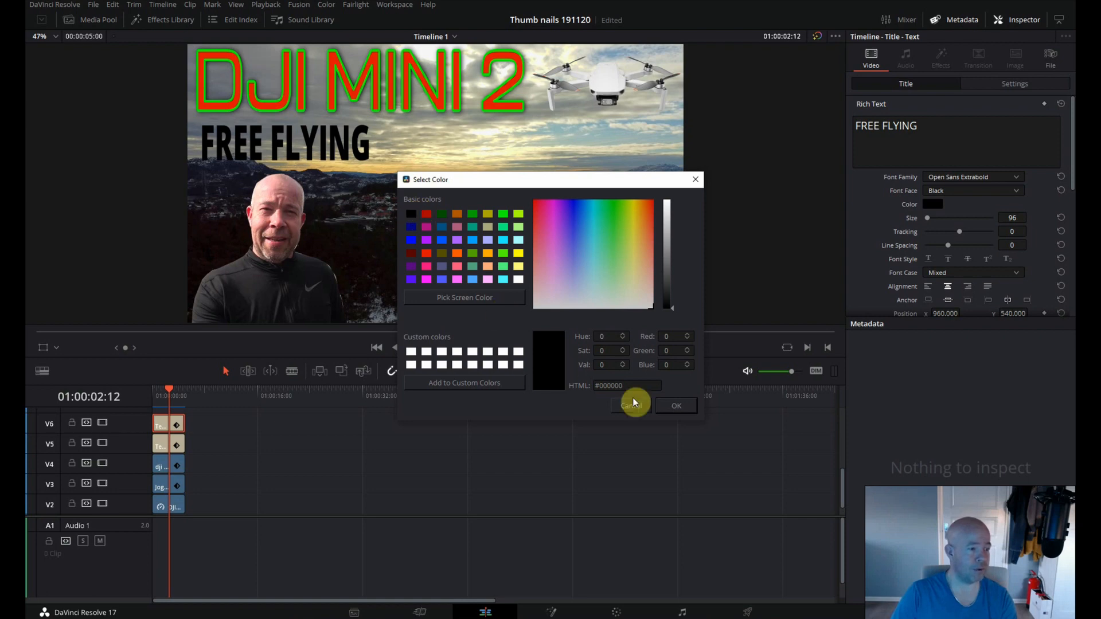
pyautogui.click(684, 404)
# Give the FREE FLYING title a white stroke of size 5.
pyautogui.scroll(-6, 883, 227)
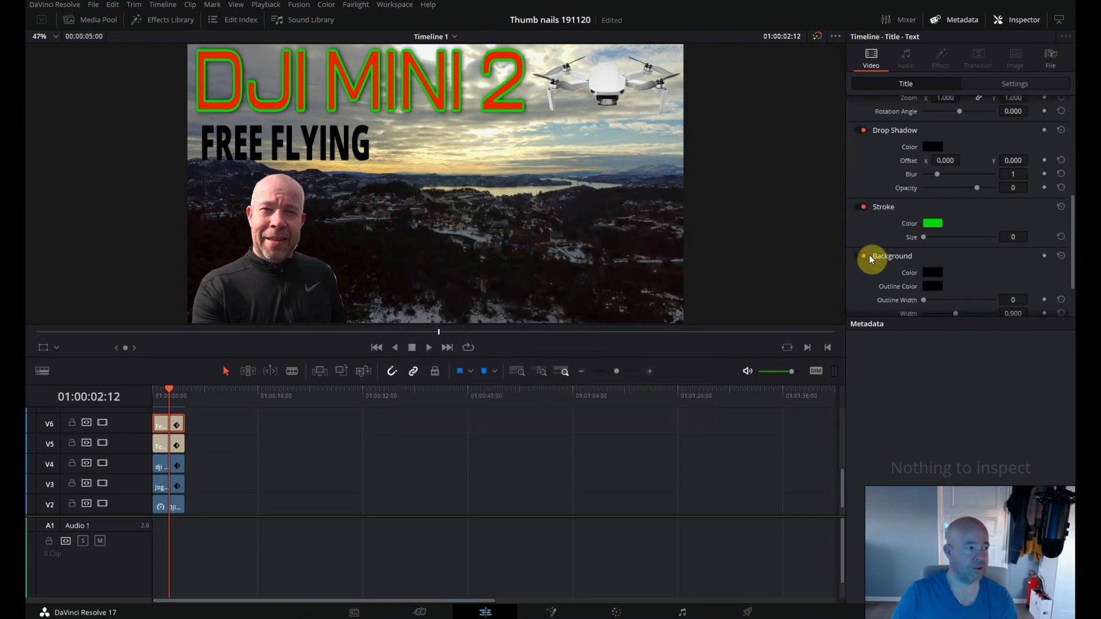
pyautogui.click(933, 224)
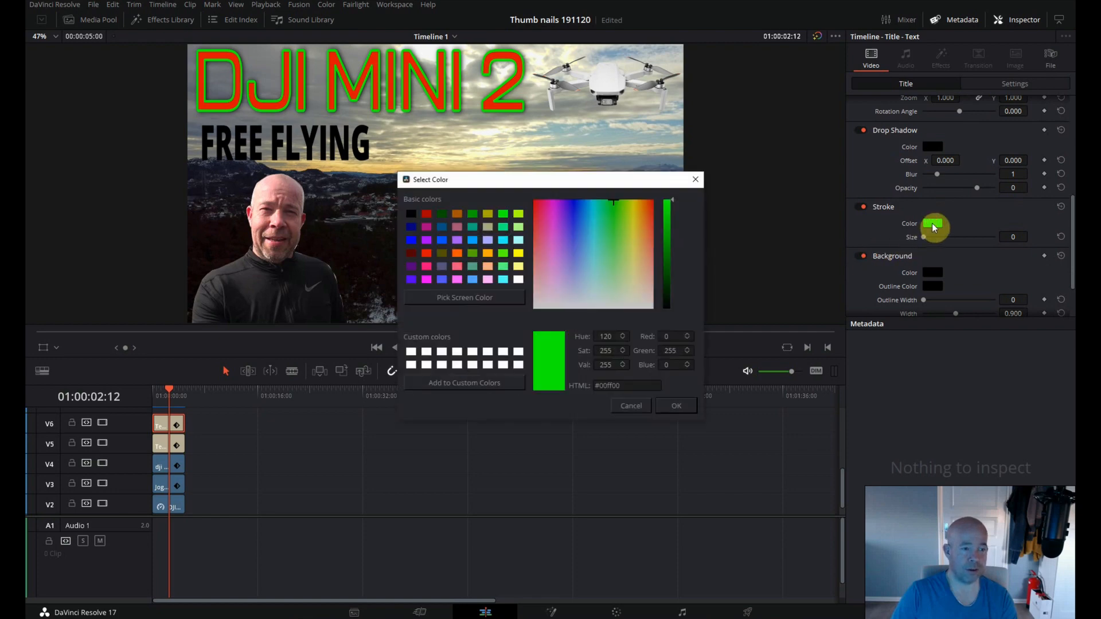
pyautogui.click(411, 352)
pyautogui.click(677, 405)
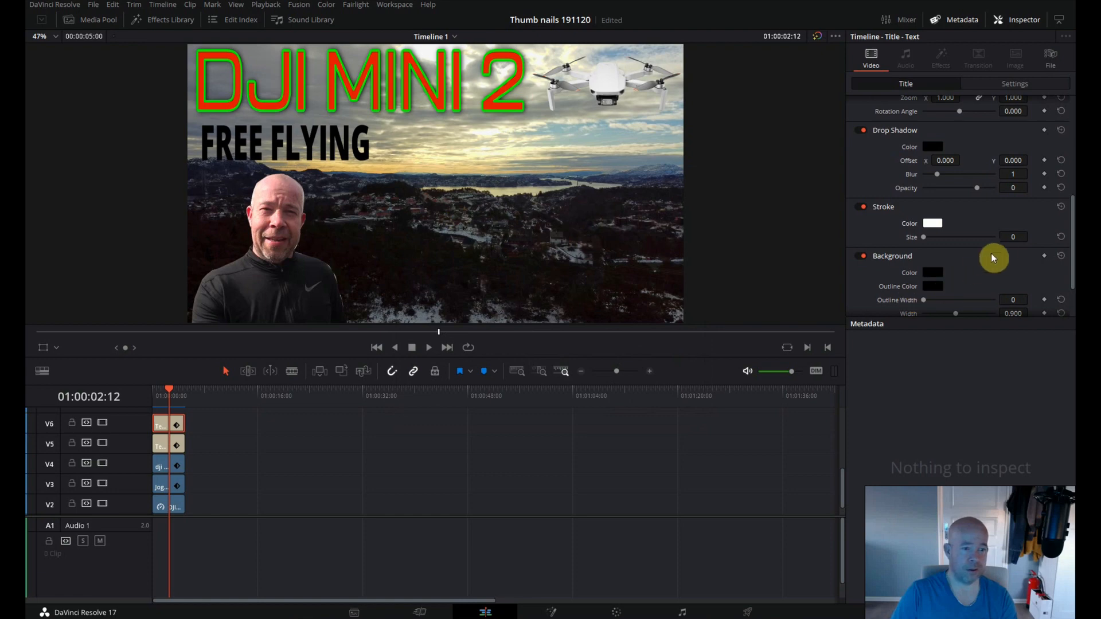
pyautogui.click(1007, 238)
pyautogui.moveTo(1007, 237); pyautogui.dragTo(1012, 236)
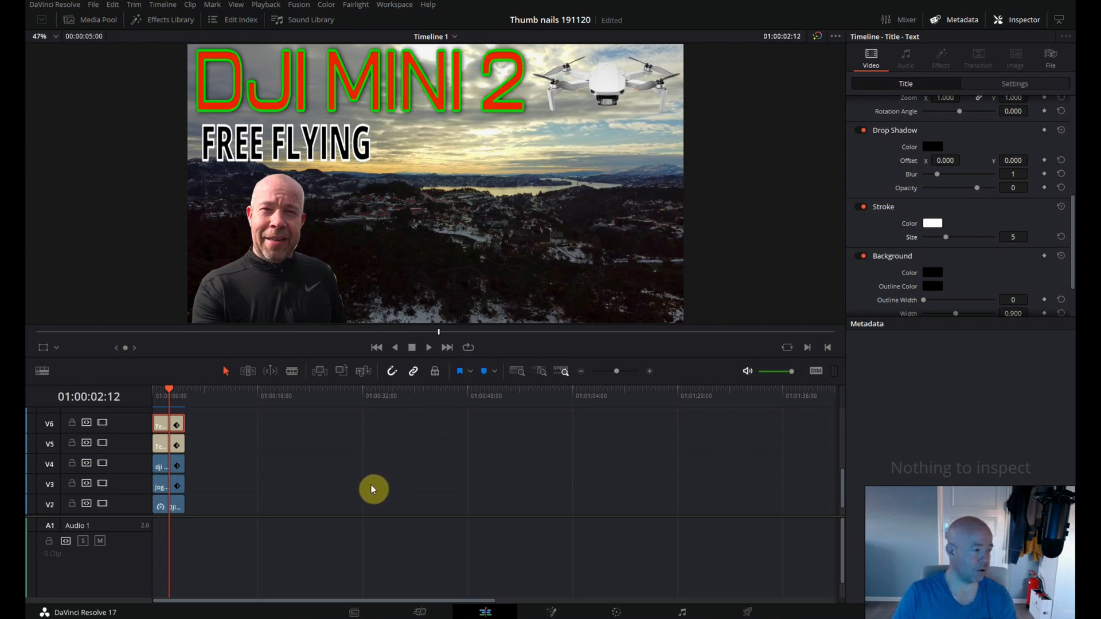
# Search the effects for BORDER and apply the Colored Border effect to the landscape still on track V2.
pyautogui.click(166, 507)
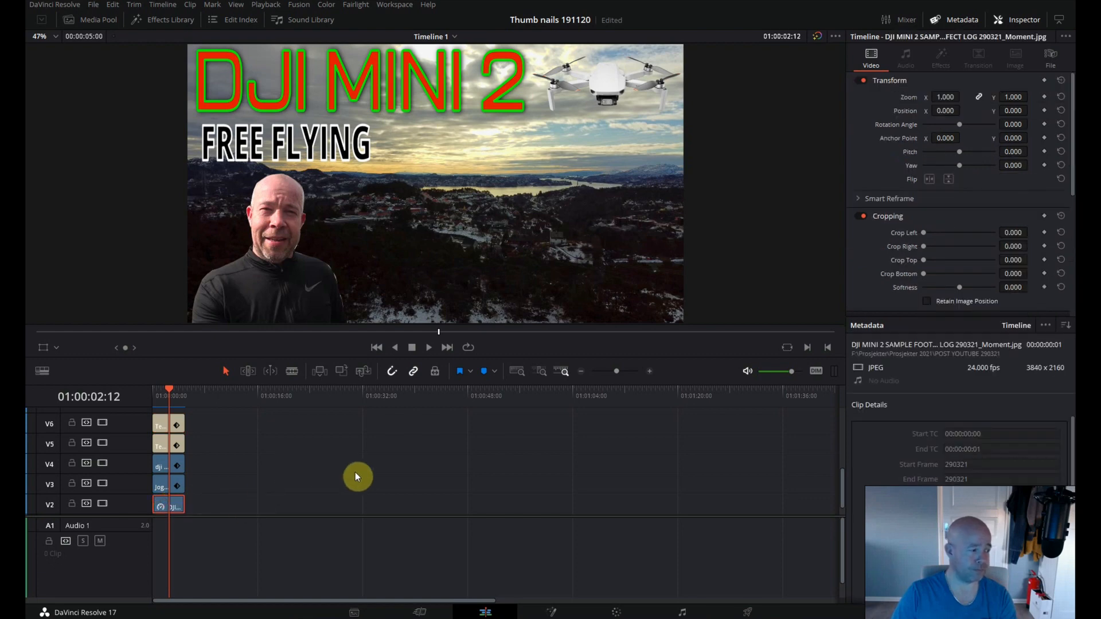
pyautogui.click(172, 19)
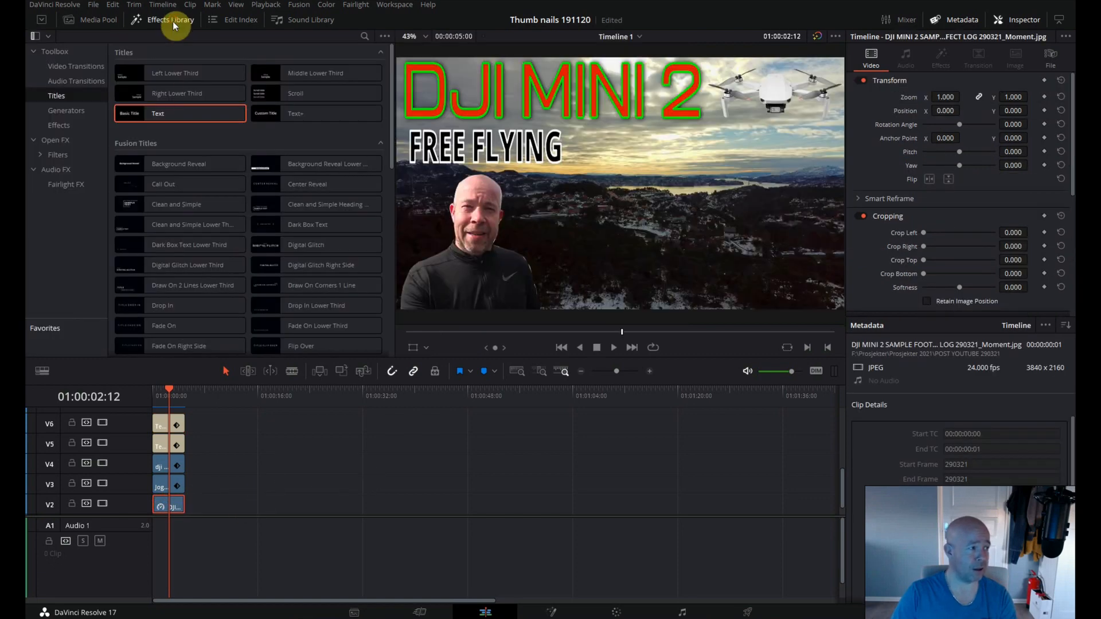
pyautogui.click(60, 54)
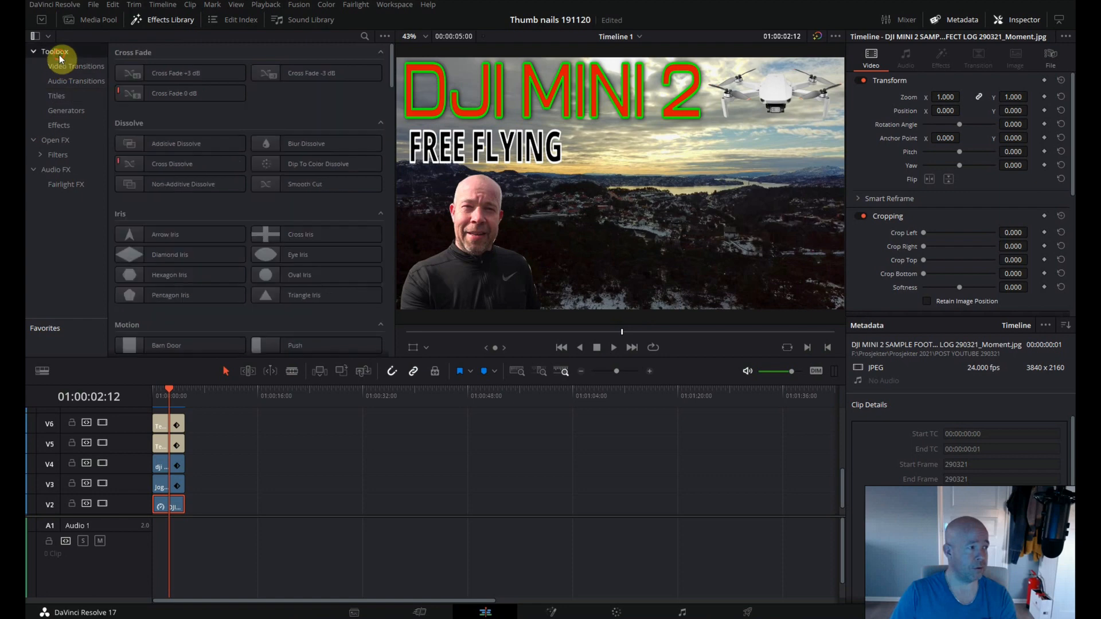
pyautogui.click(363, 35)
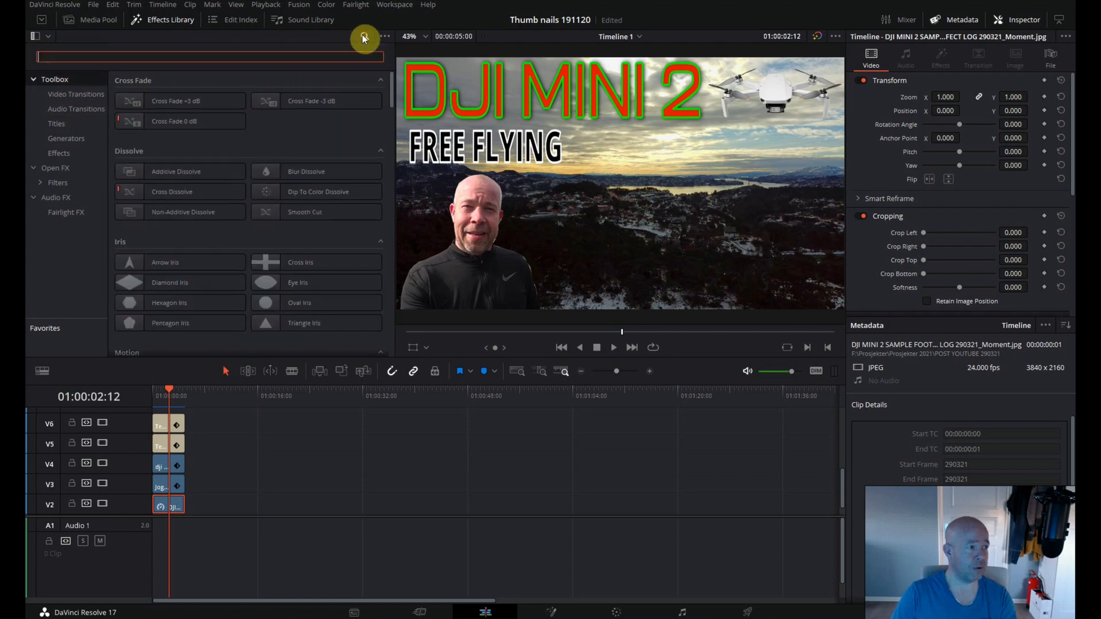
pyautogui.write('BORDER')
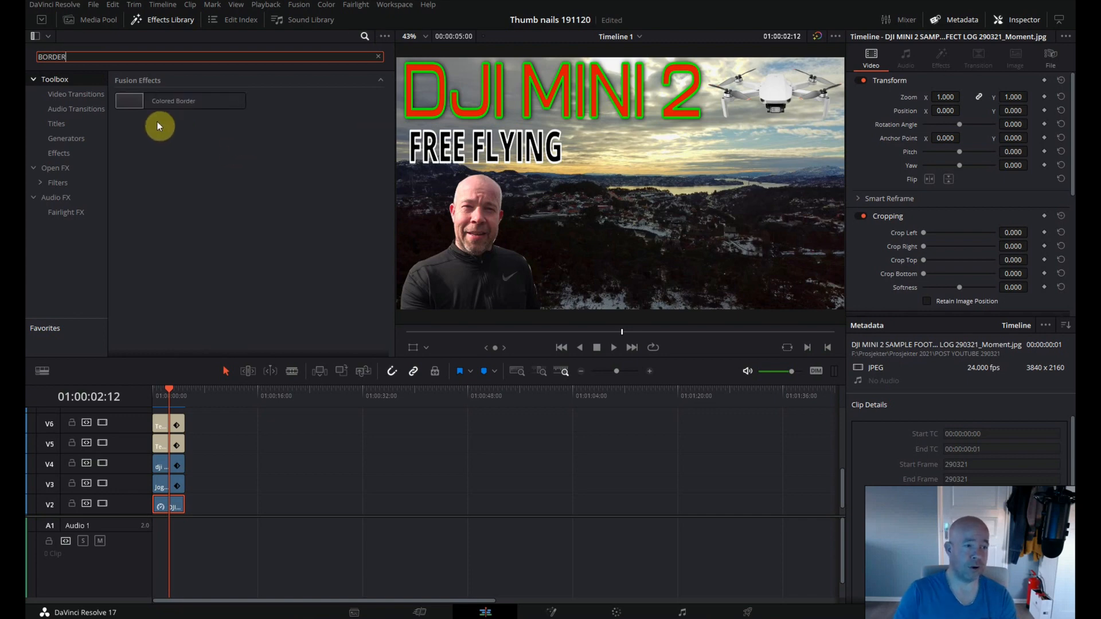
pyautogui.click(136, 102)
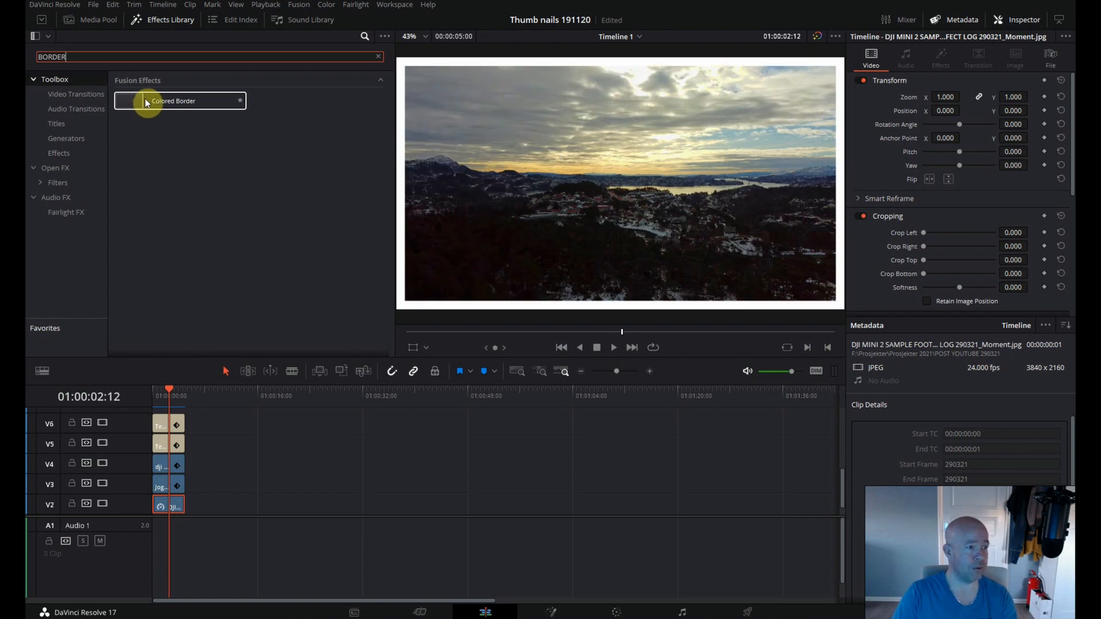
pyautogui.moveTo(136, 102); pyautogui.dragTo(160, 494)
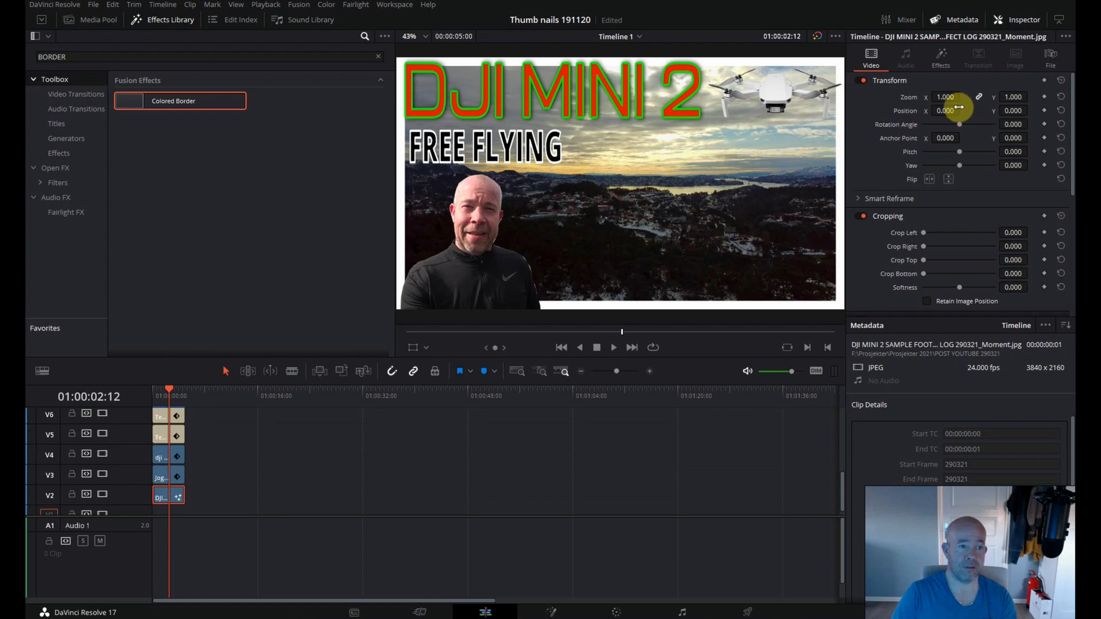
# Set the landscape still's Colored Border to a width of -0.0189 and the color red (#ff0000).
pyautogui.click(1022, 18)
pyautogui.click(1022, 19)
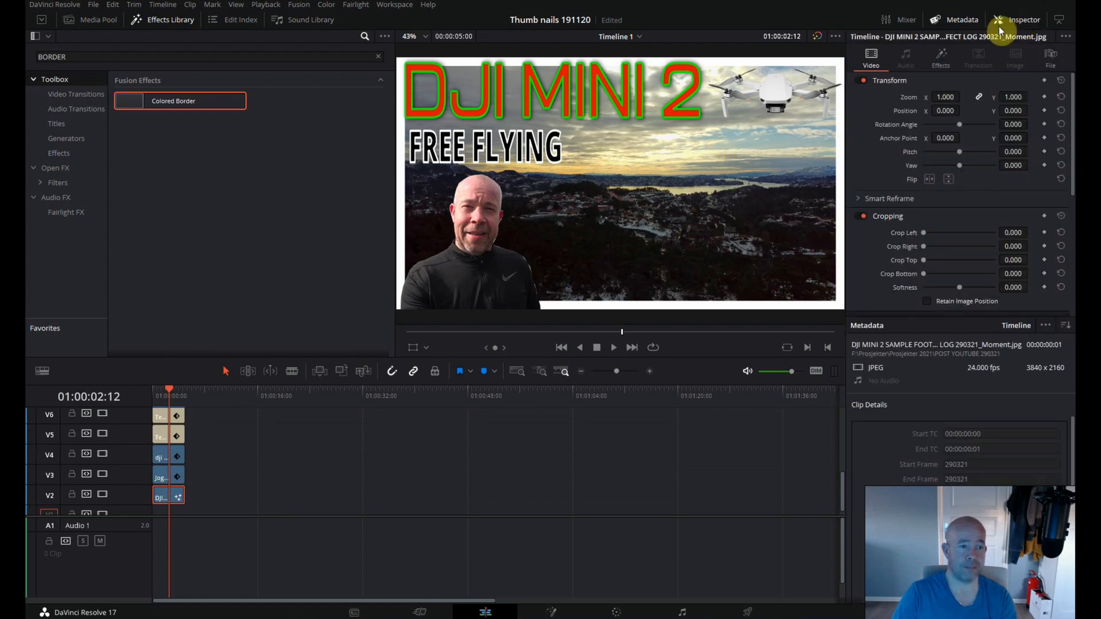
pyautogui.click(943, 57)
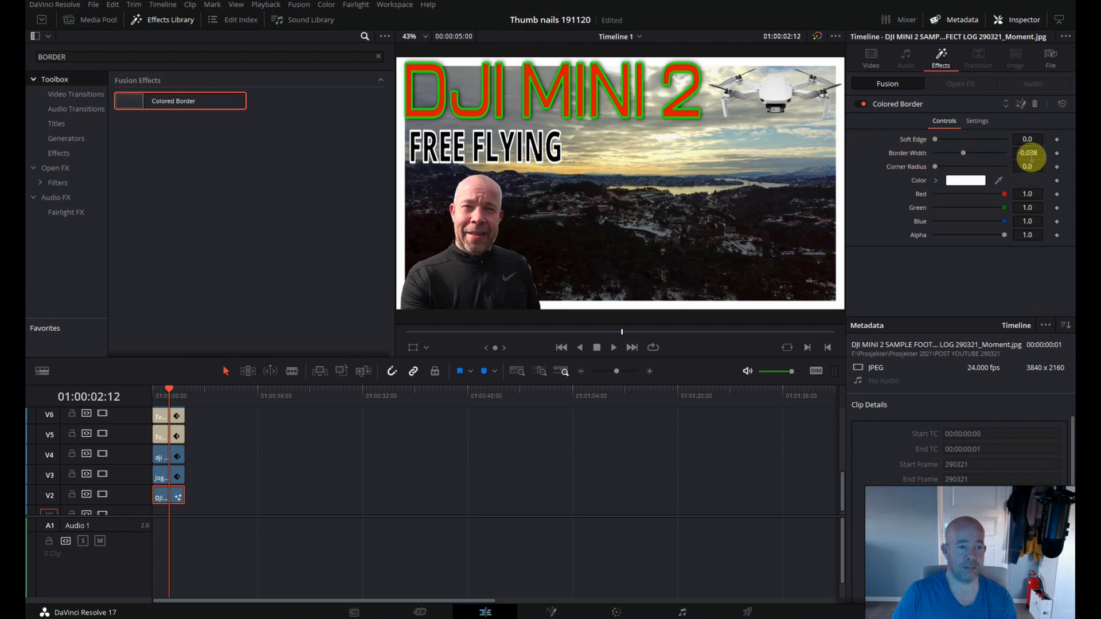
pyautogui.moveTo(1030, 153); pyautogui.dragTo(1055, 171)
pyautogui.moveTo(578, 172); pyautogui.dragTo(621, 176)
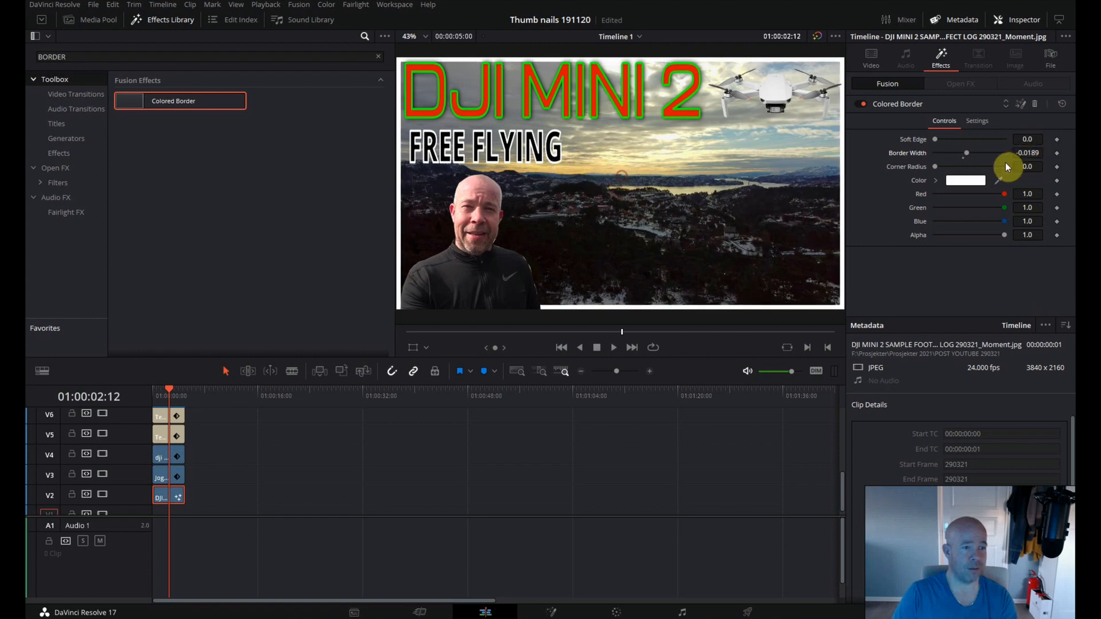
pyautogui.click(974, 180)
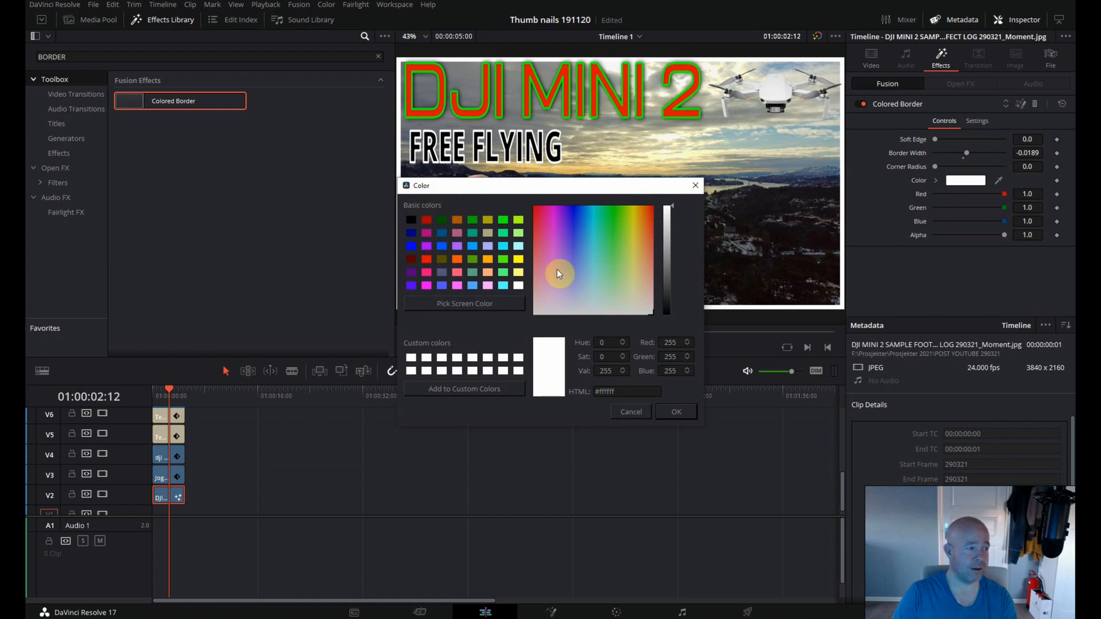
pyautogui.click(428, 259)
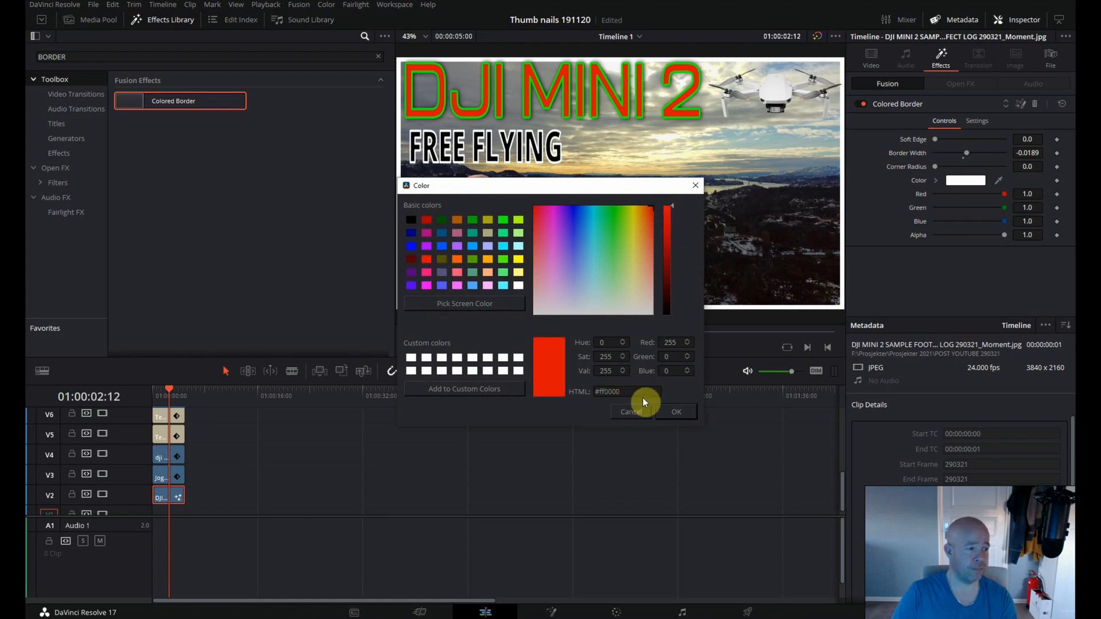
pyautogui.click(676, 412)
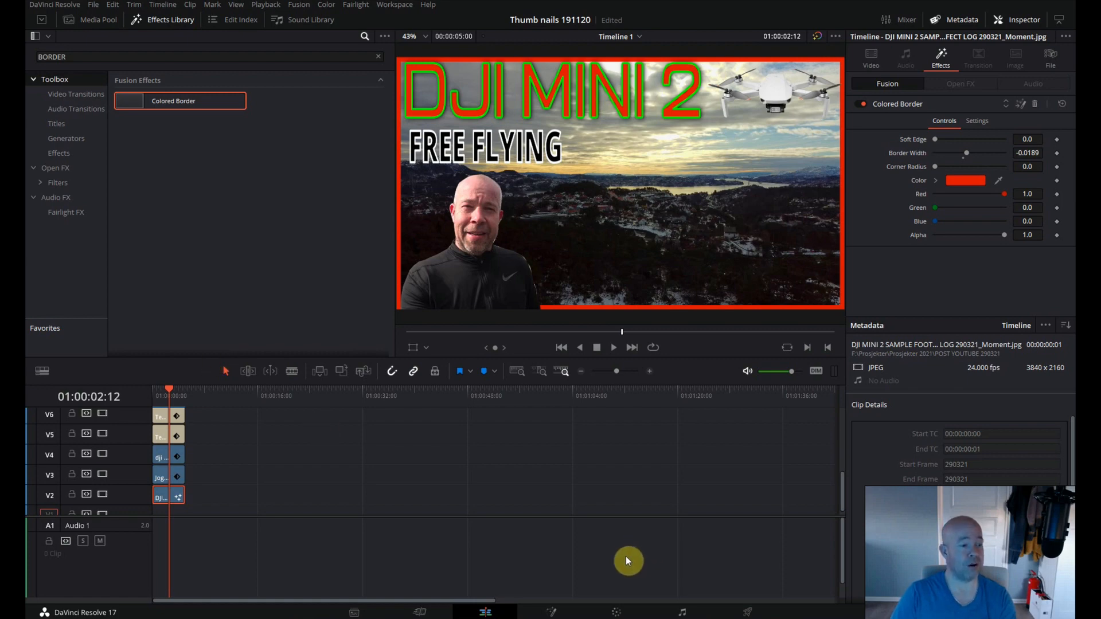
# In color grading, bend the landscape still's custom curve into a gentle S with lowered shadows, raised highlights and slightly lowered midtones.
pyautogui.click(619, 611)
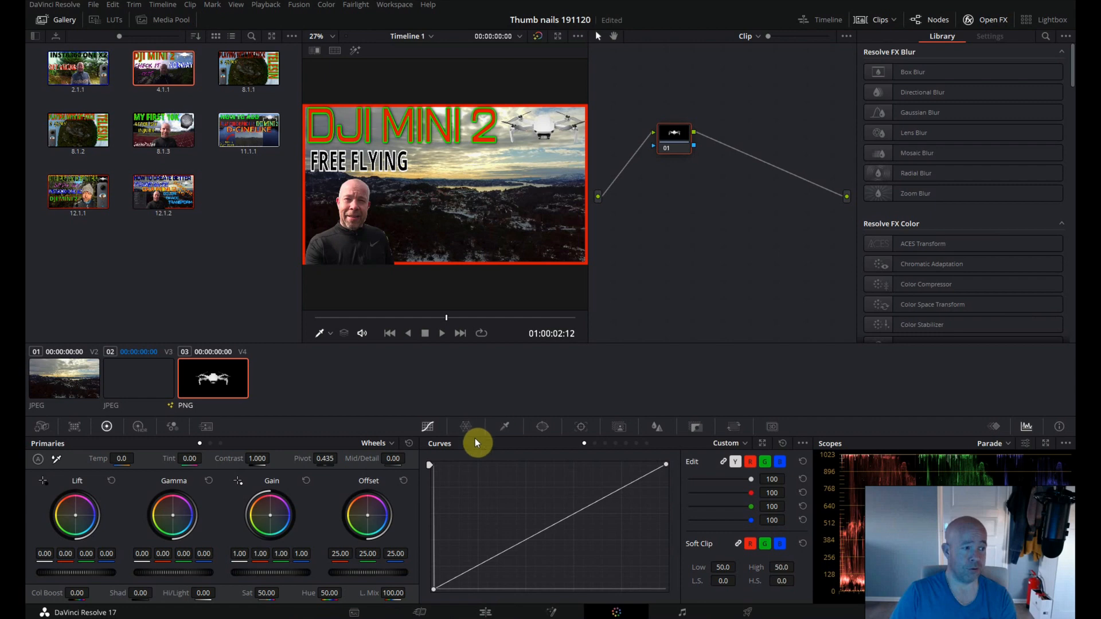
pyautogui.click(62, 21)
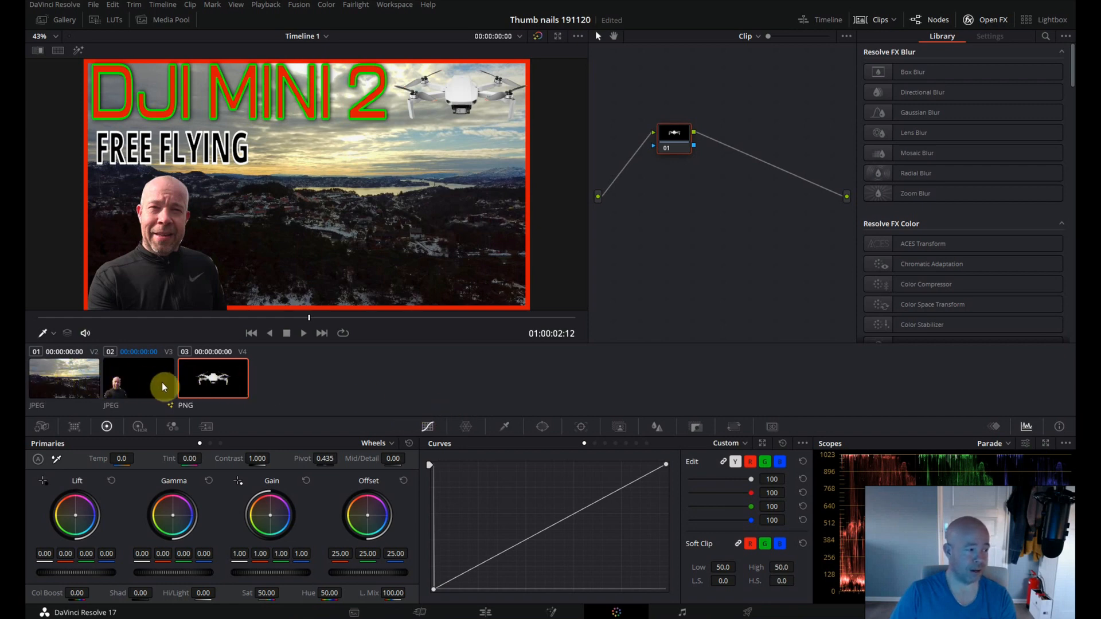
pyautogui.click(78, 383)
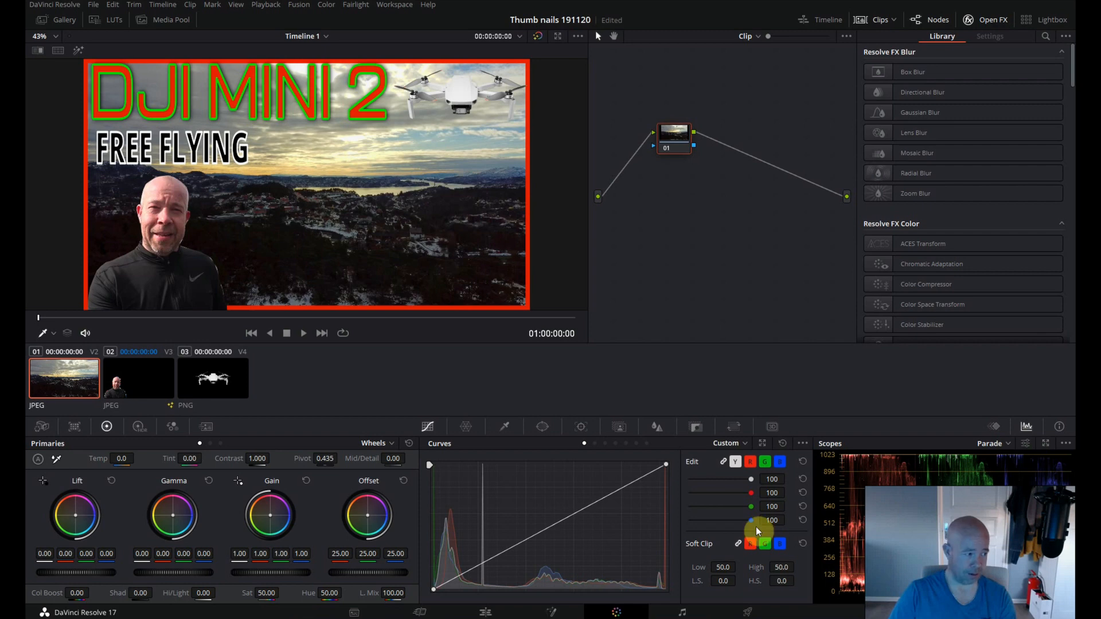
pyautogui.click(483, 565)
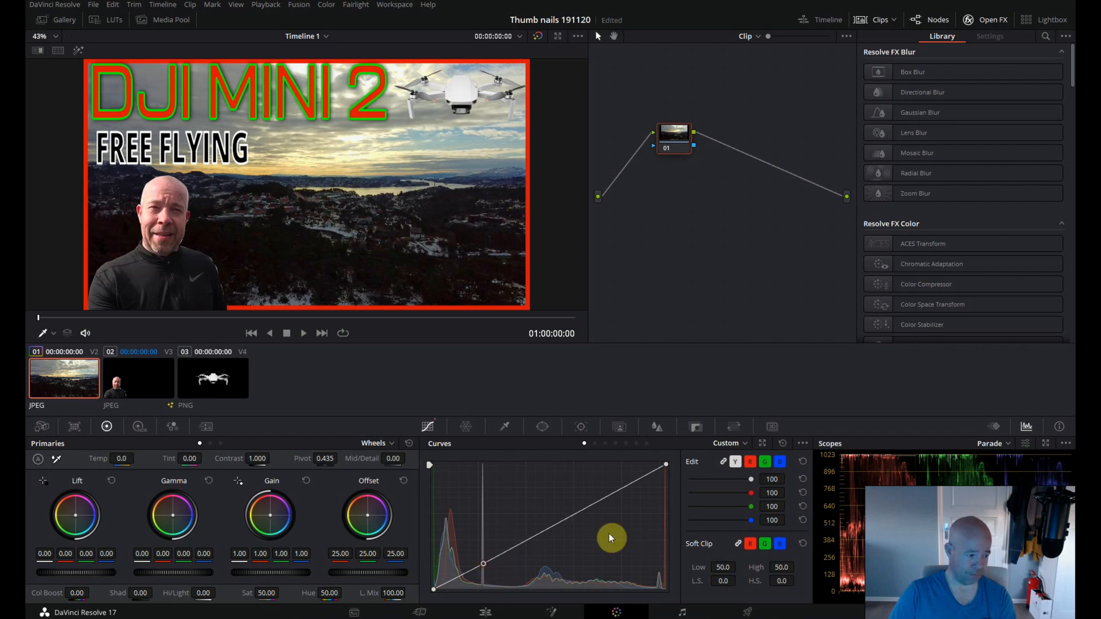
pyautogui.click(624, 488)
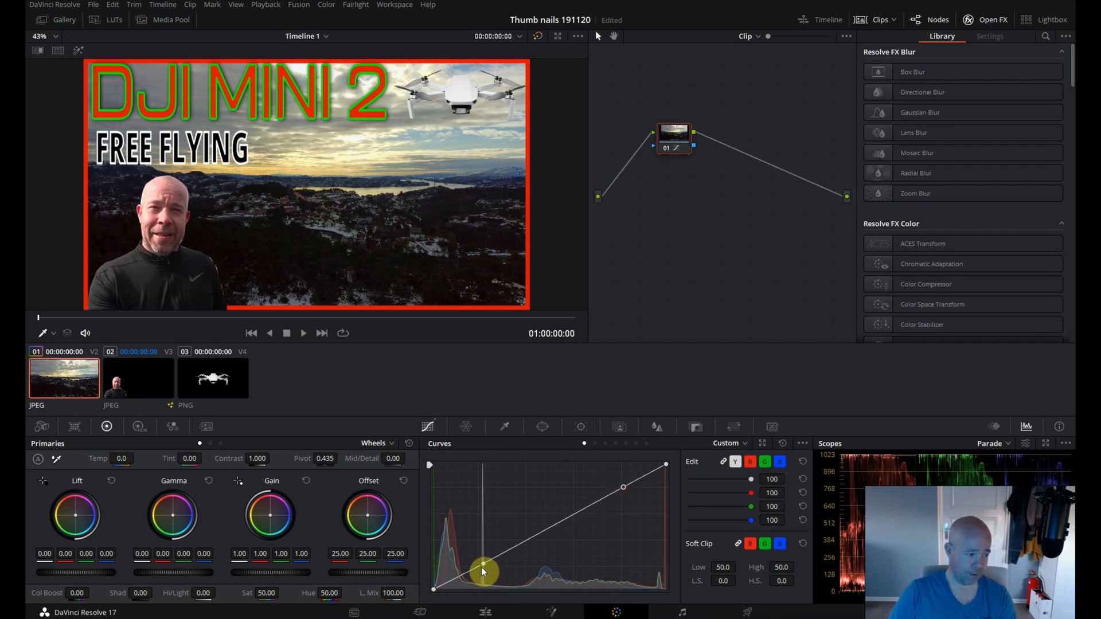
pyautogui.moveTo(482, 566); pyautogui.dragTo(484, 572)
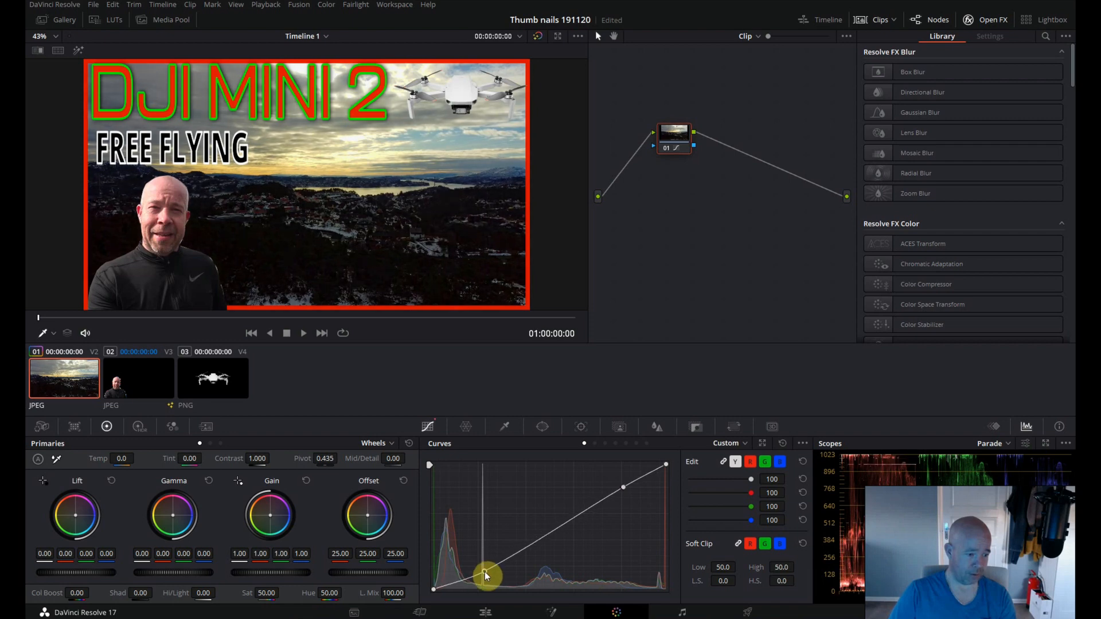
pyautogui.moveTo(625, 488); pyautogui.dragTo(621, 483)
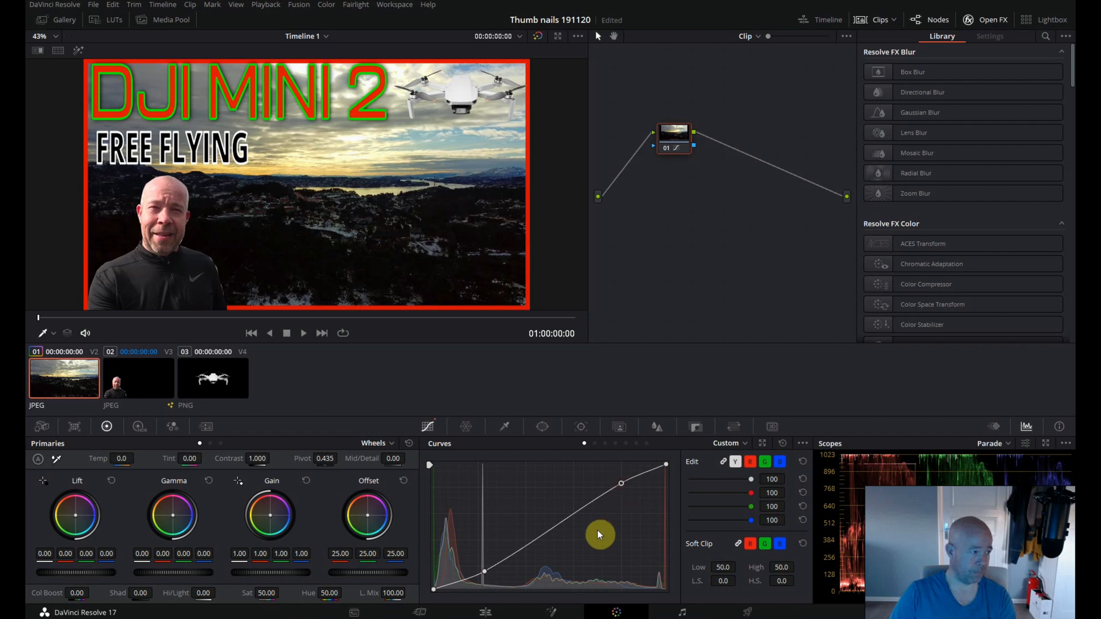
pyautogui.click(555, 528)
pyautogui.moveTo(555, 528); pyautogui.dragTo(559, 534)
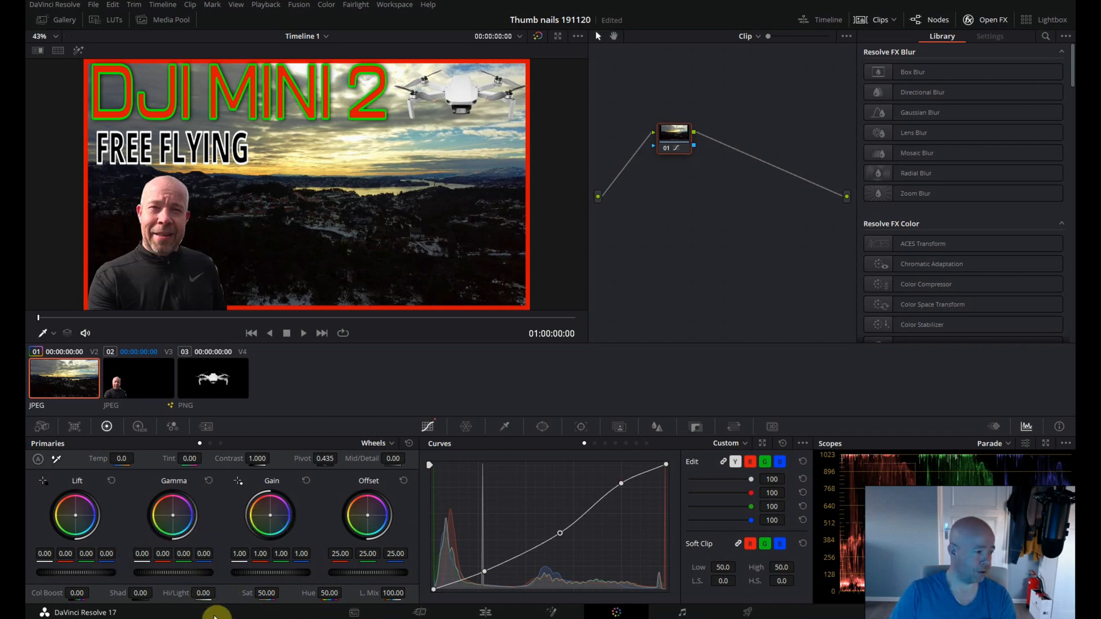
# Set the landscape still's highlights to -18.50, shadows to 13.00 and contrast to 1.096.
pyautogui.moveTo(207, 594); pyautogui.dragTo(185, 598)
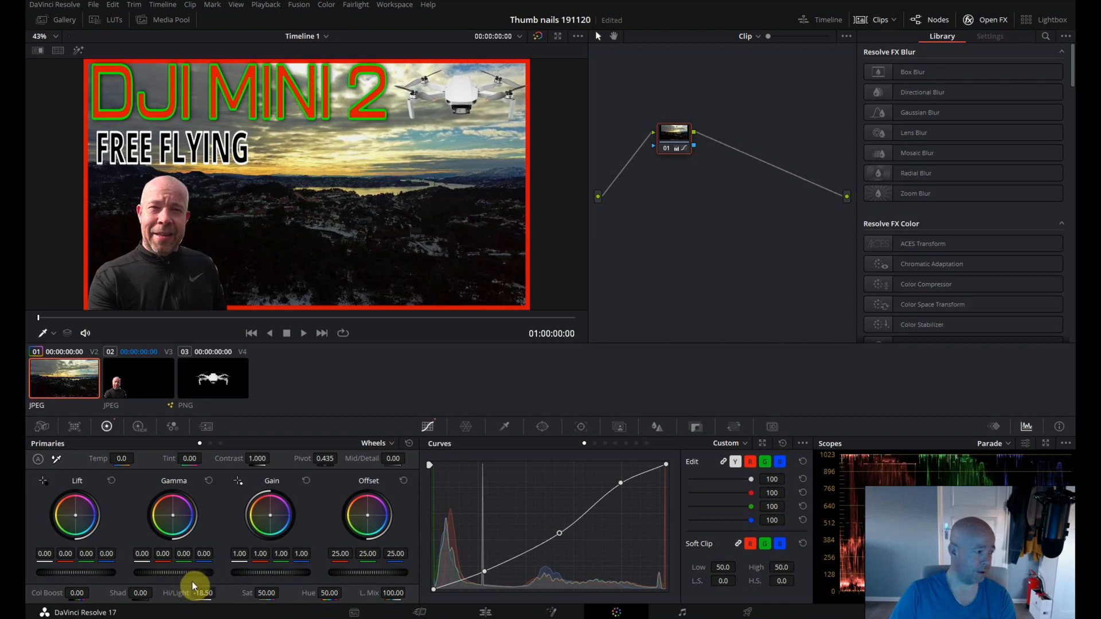
pyautogui.moveTo(136, 594)
pyautogui.mouseDown()
pyautogui.moveTo(160, 595)
pyautogui.moveTo(135, 594)
pyautogui.moveTo(150, 597)
pyautogui.mouseUp()
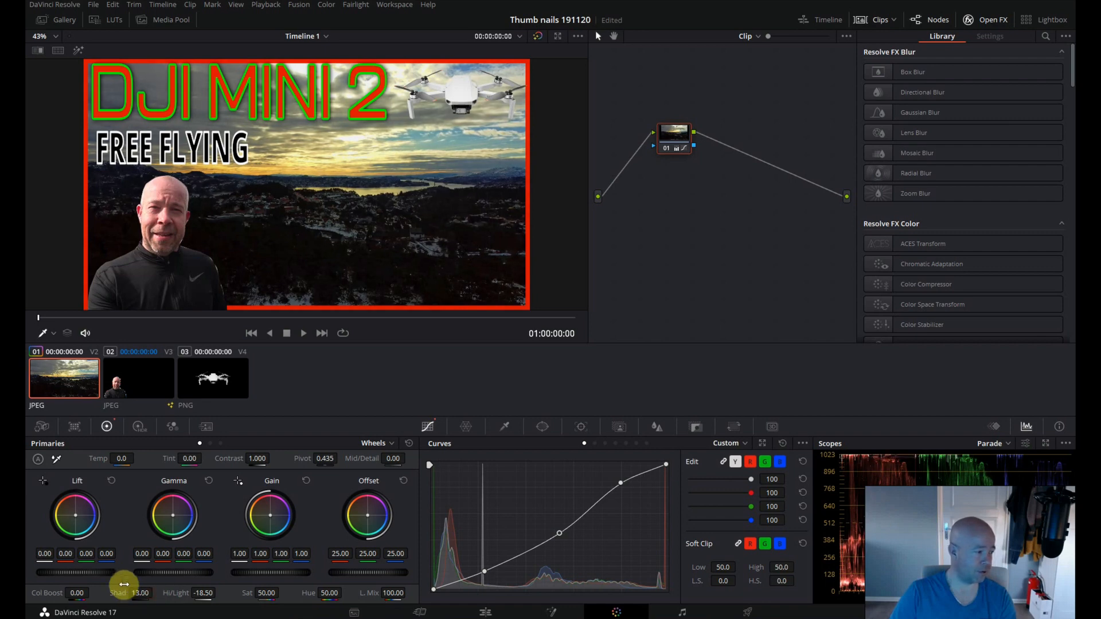
pyautogui.moveTo(264, 458); pyautogui.dragTo(285, 459)
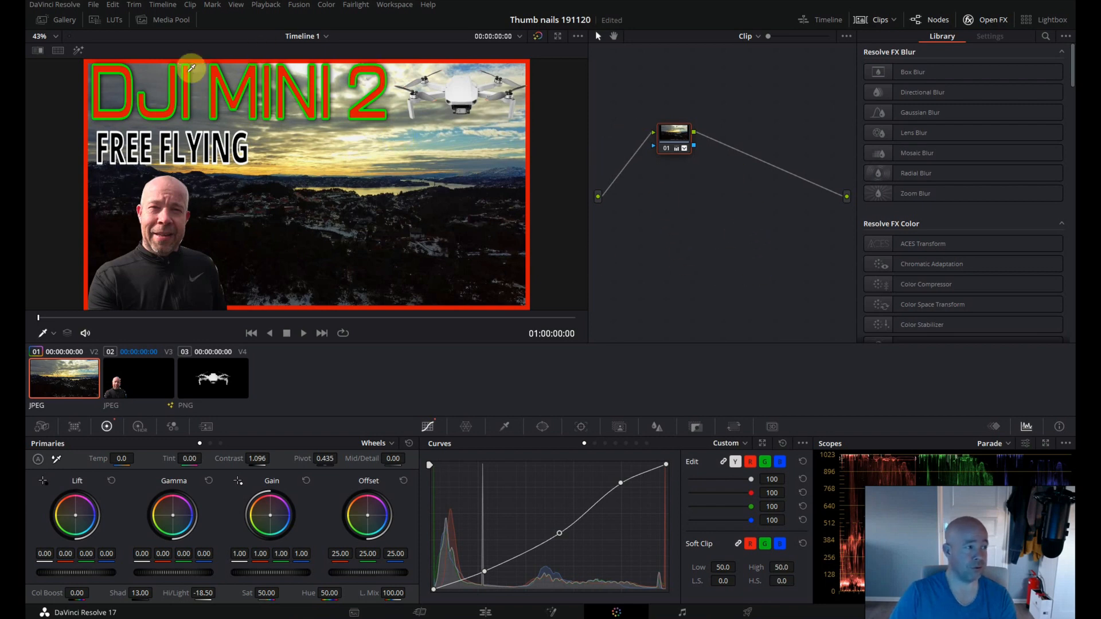
# Show the stills gallery and grab a still of the finished thumbnail frame into it.
pyautogui.click(61, 25)
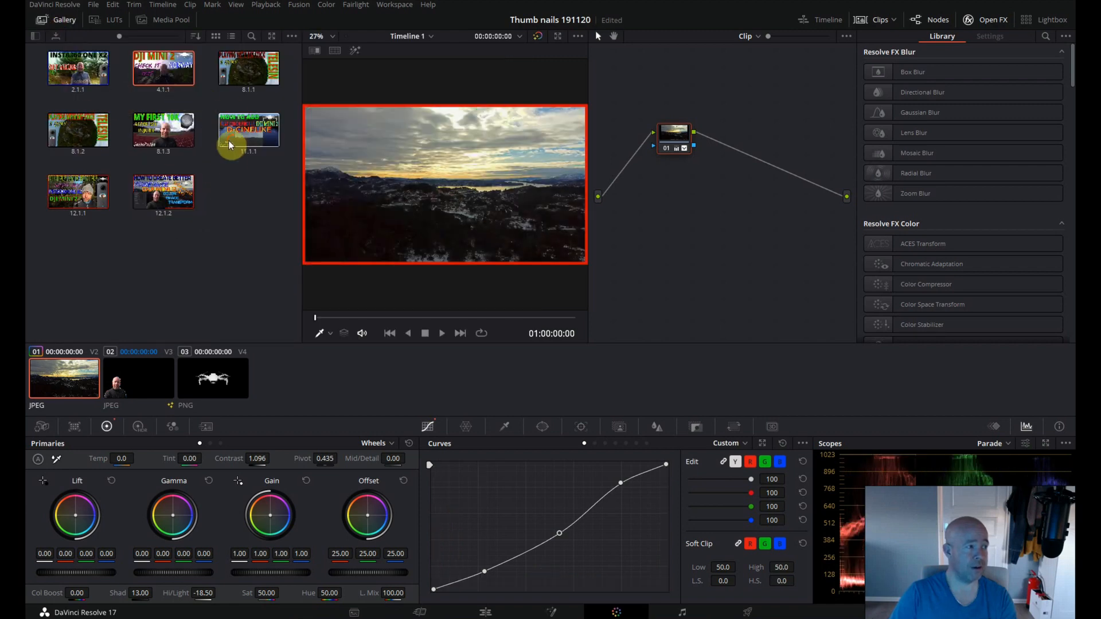
pyautogui.click(231, 11)
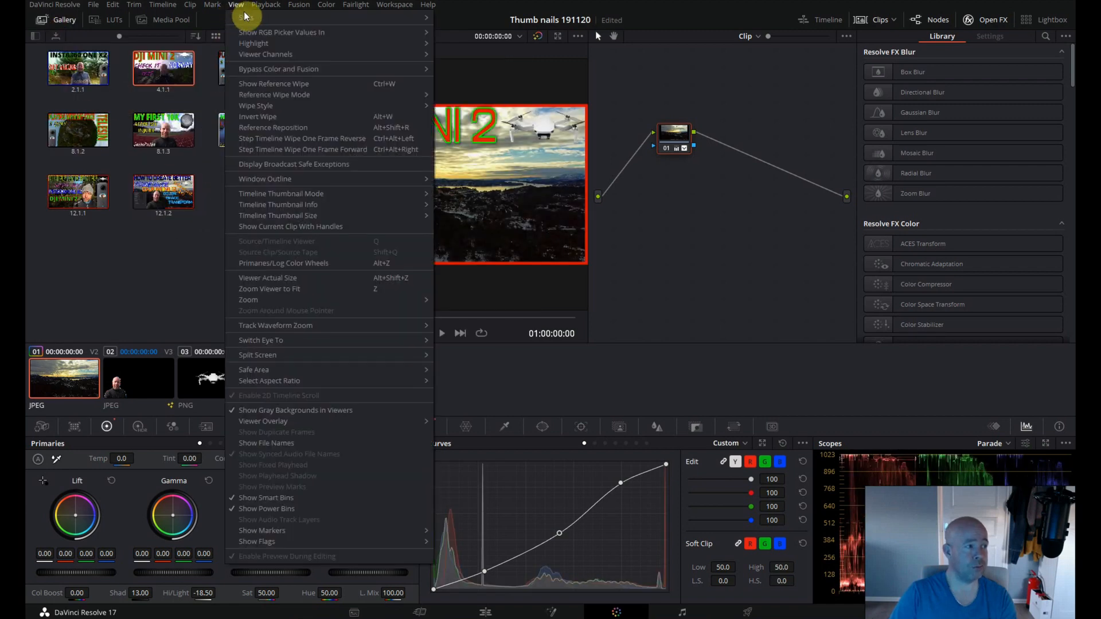
pyautogui.moveTo(264, 18)
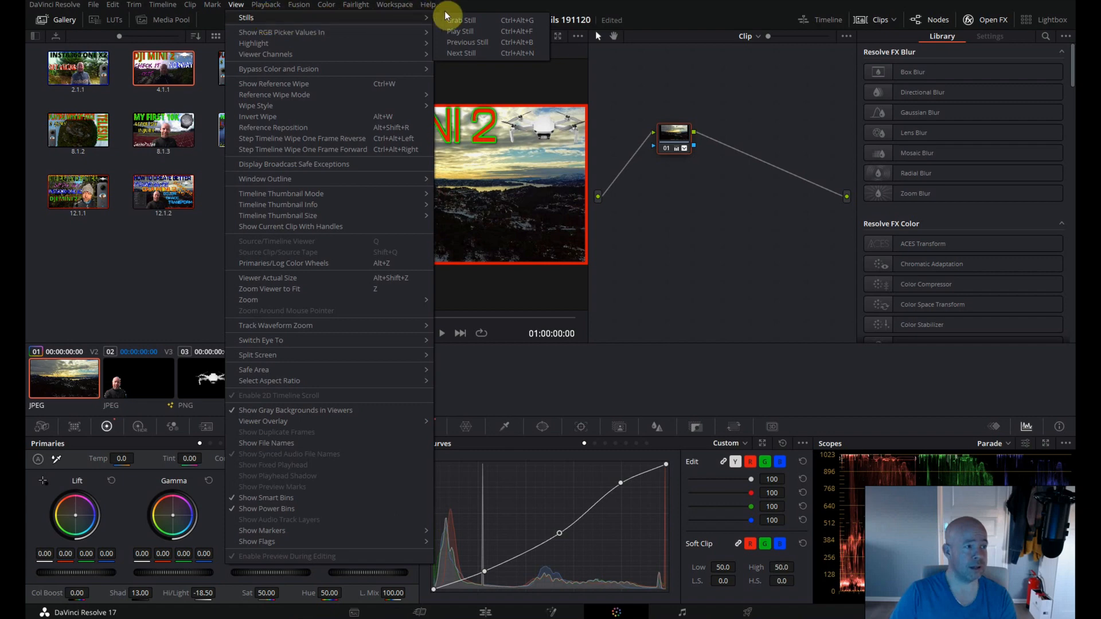
pyautogui.click(463, 23)
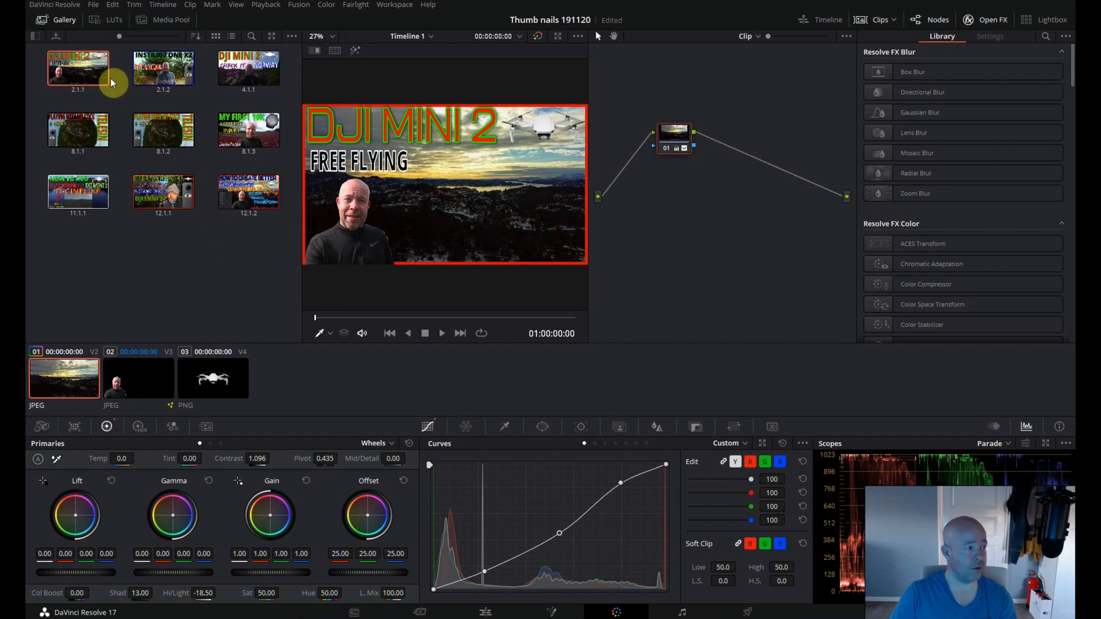
# Start exporting the newly grabbed still and create a folder named "dr17 test thumb" on the F: drive.
pyautogui.rightClick(73, 64)
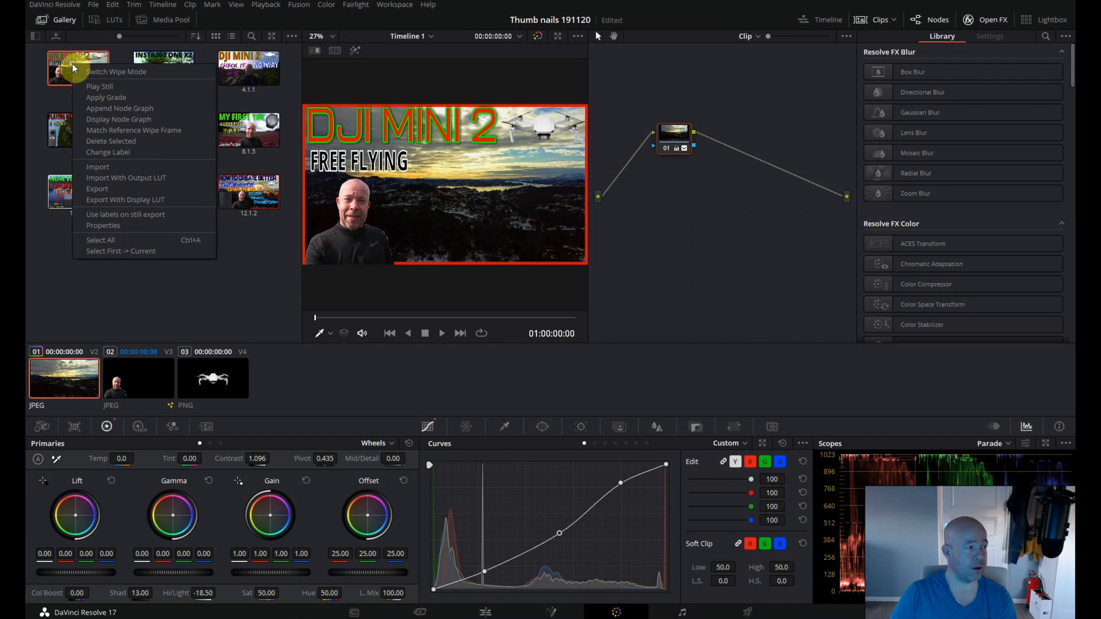
pyautogui.click(109, 188)
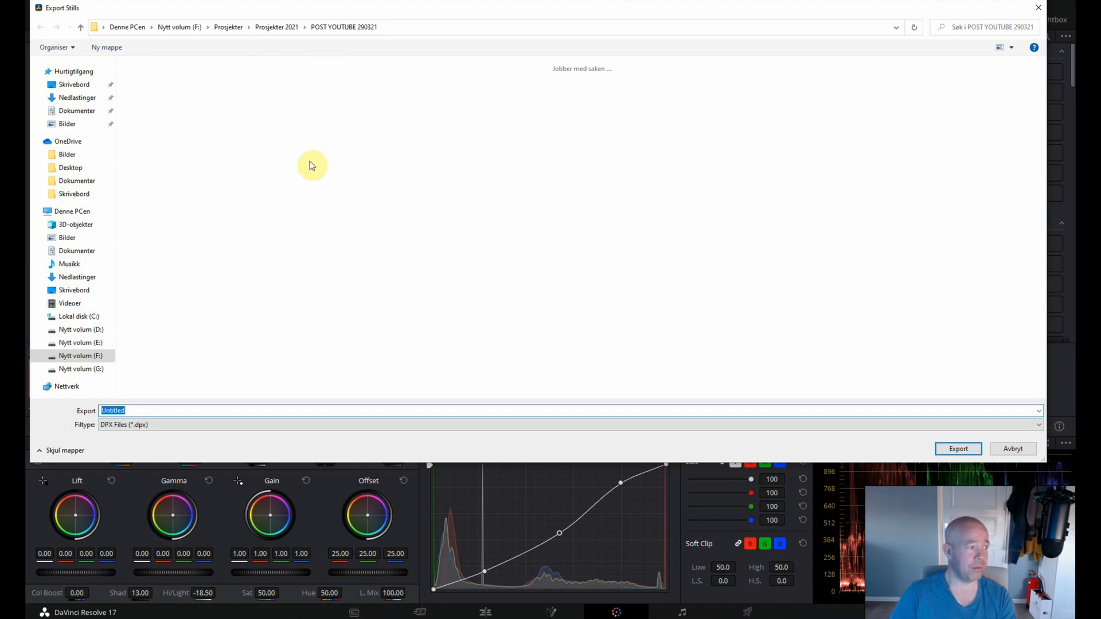
pyautogui.click(67, 361)
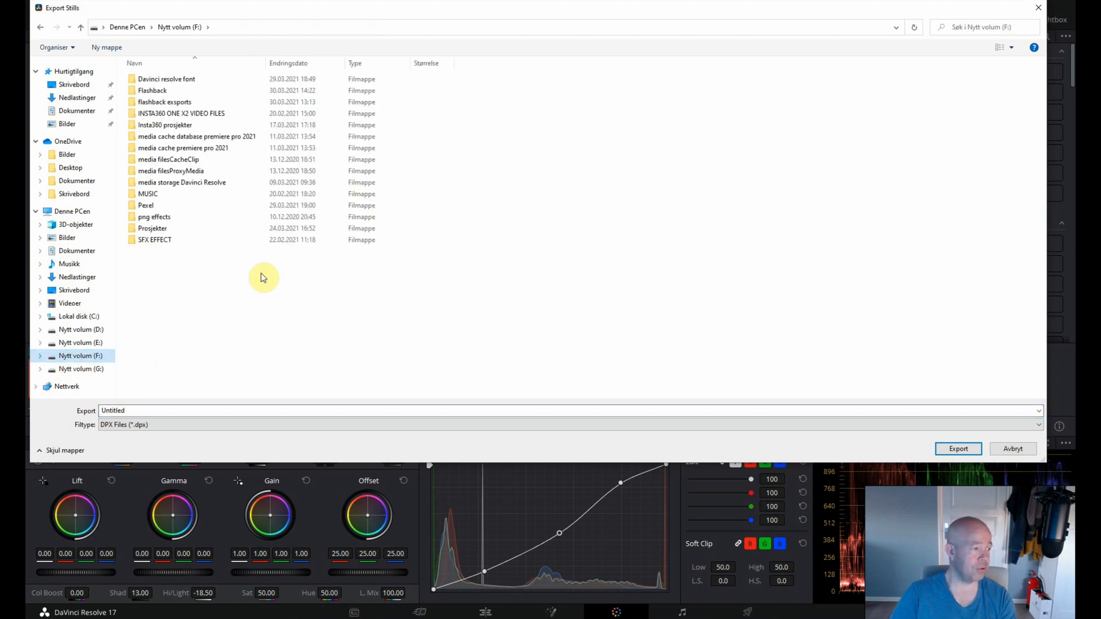
pyautogui.rightClick(145, 271)
pyautogui.moveTo(204, 371)
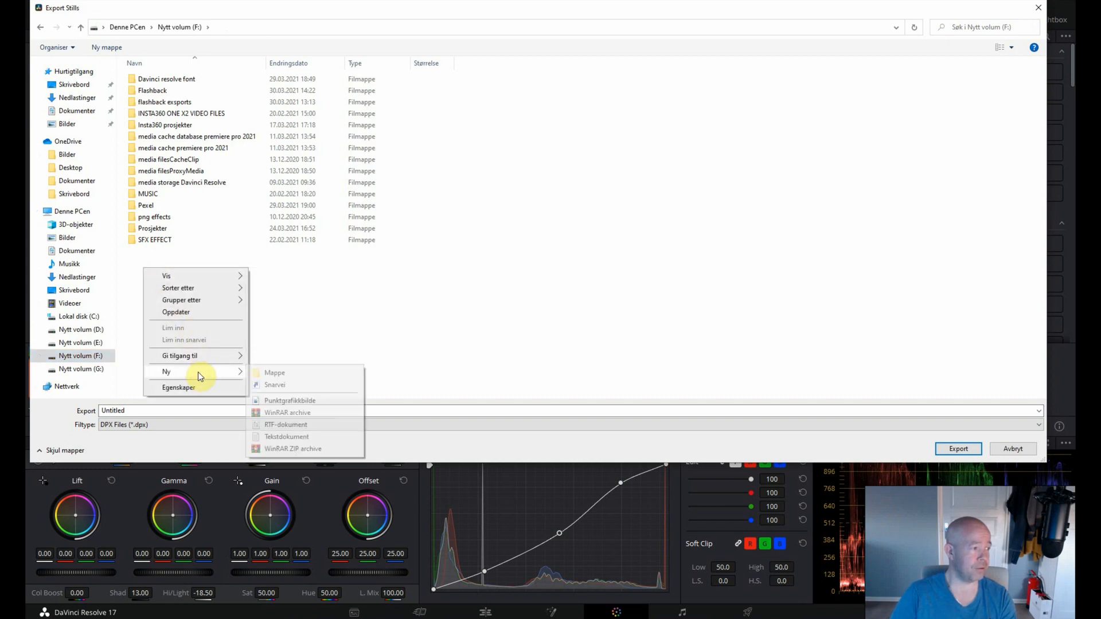
pyautogui.click(277, 374)
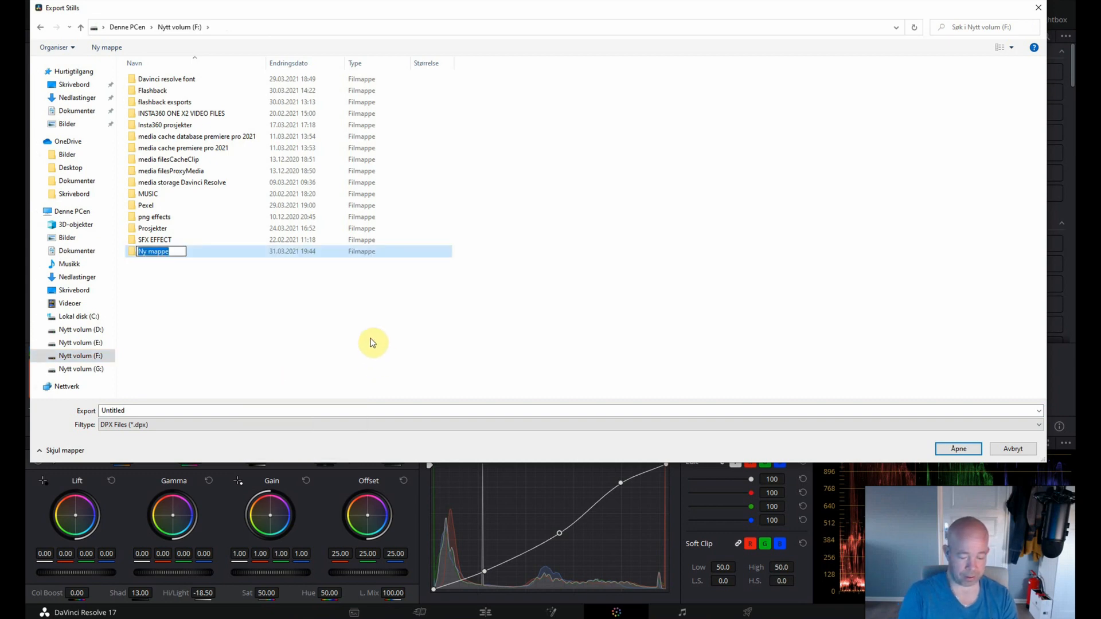
pyautogui.write('d')
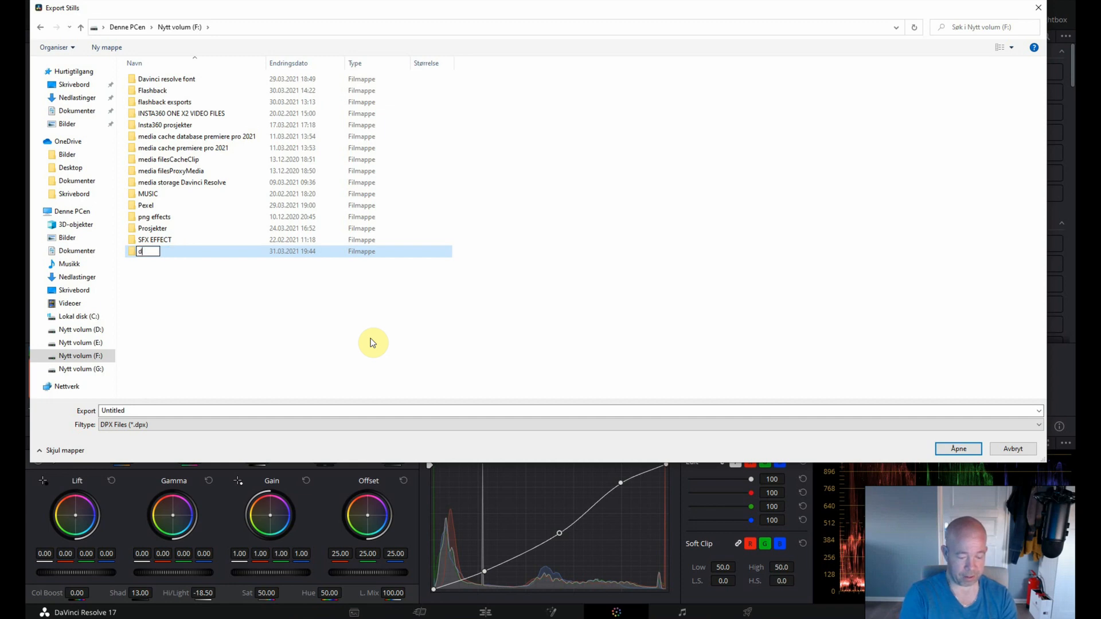
pyautogui.write('r')
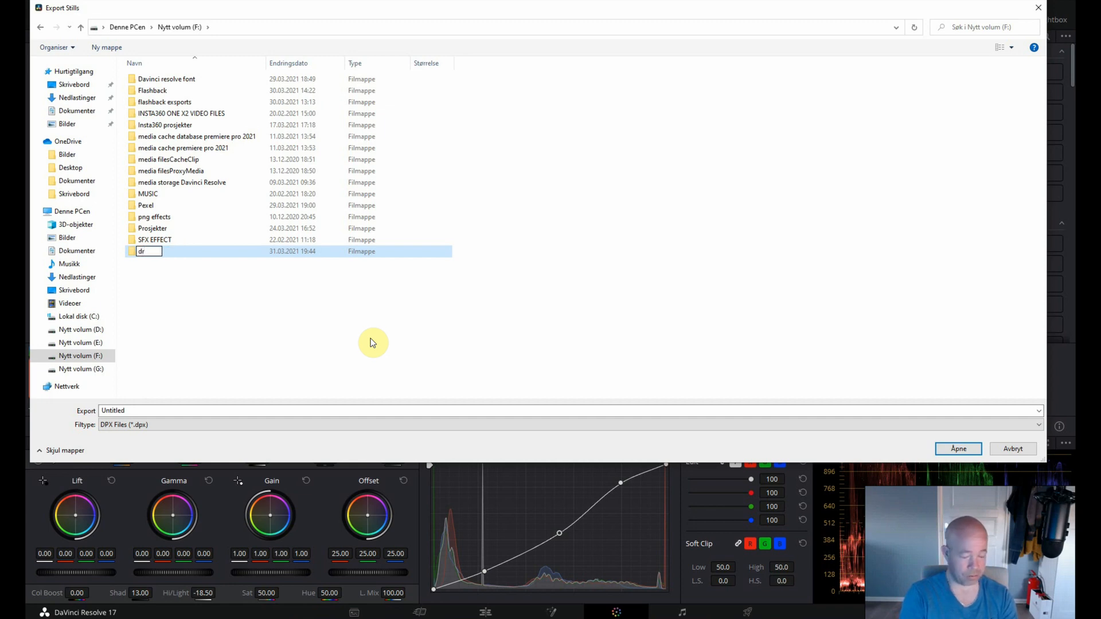
pyautogui.write('17')
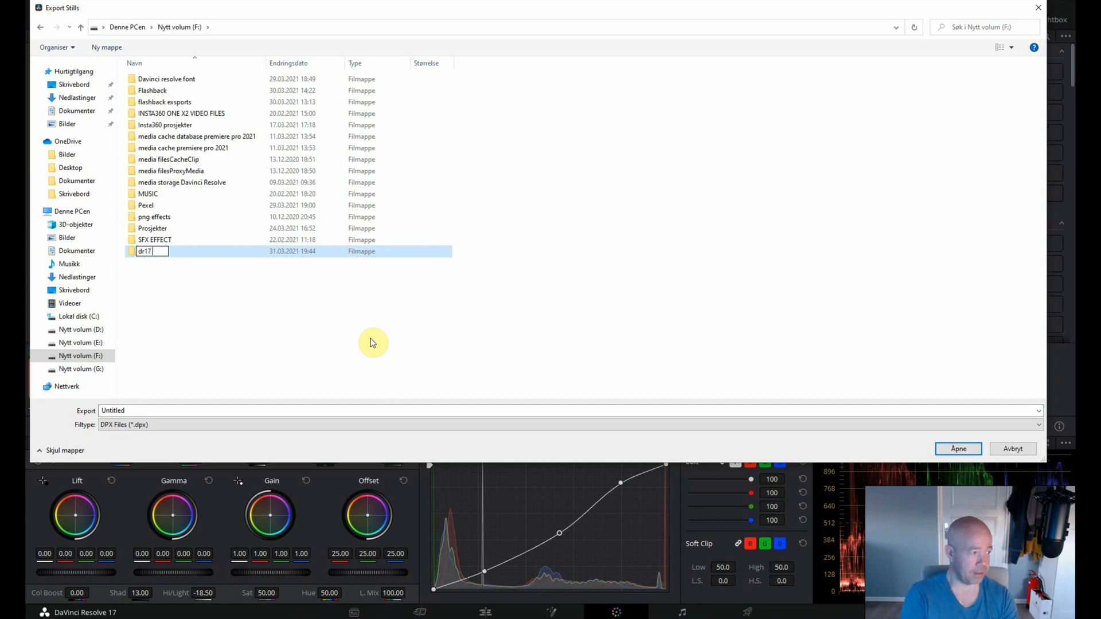
pyautogui.press('capslock')
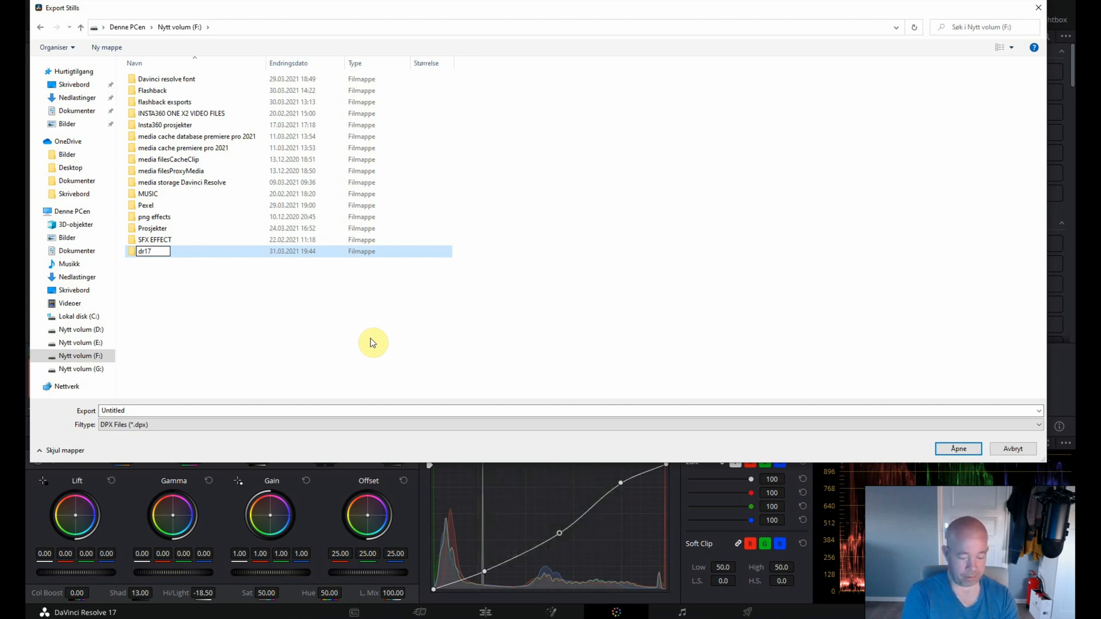
pyautogui.write('test th')
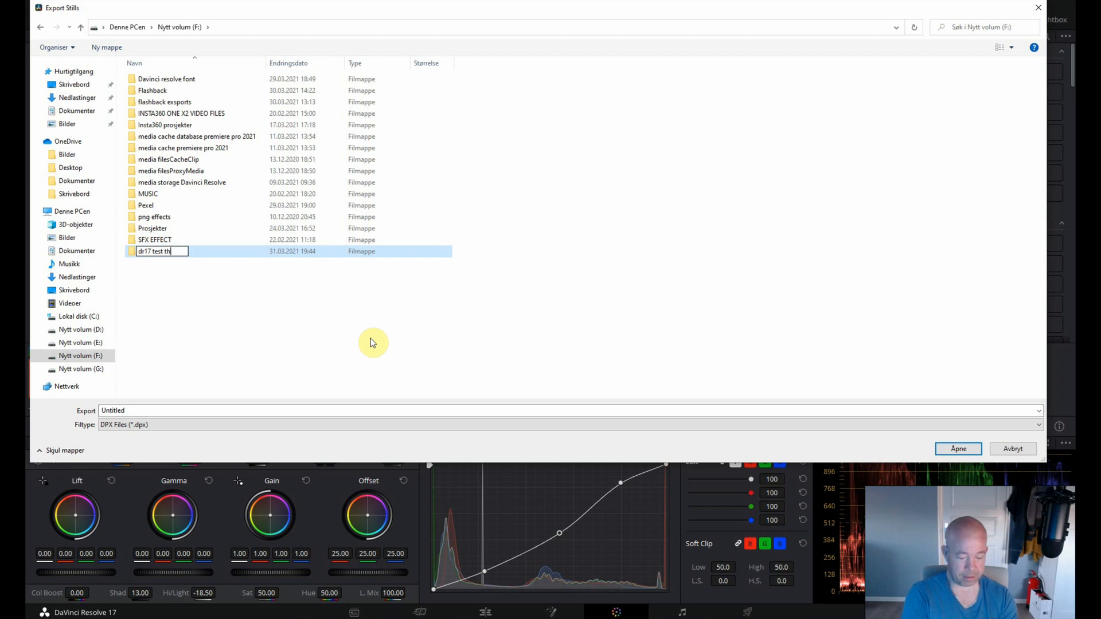
pyautogui.write('umb')
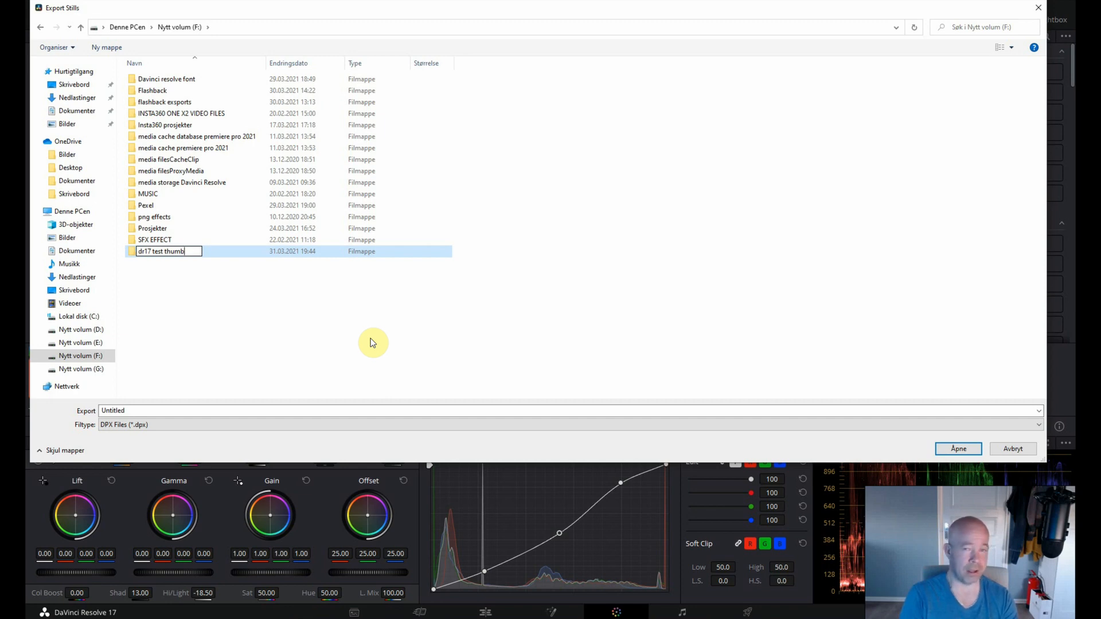
pyautogui.press('Return')
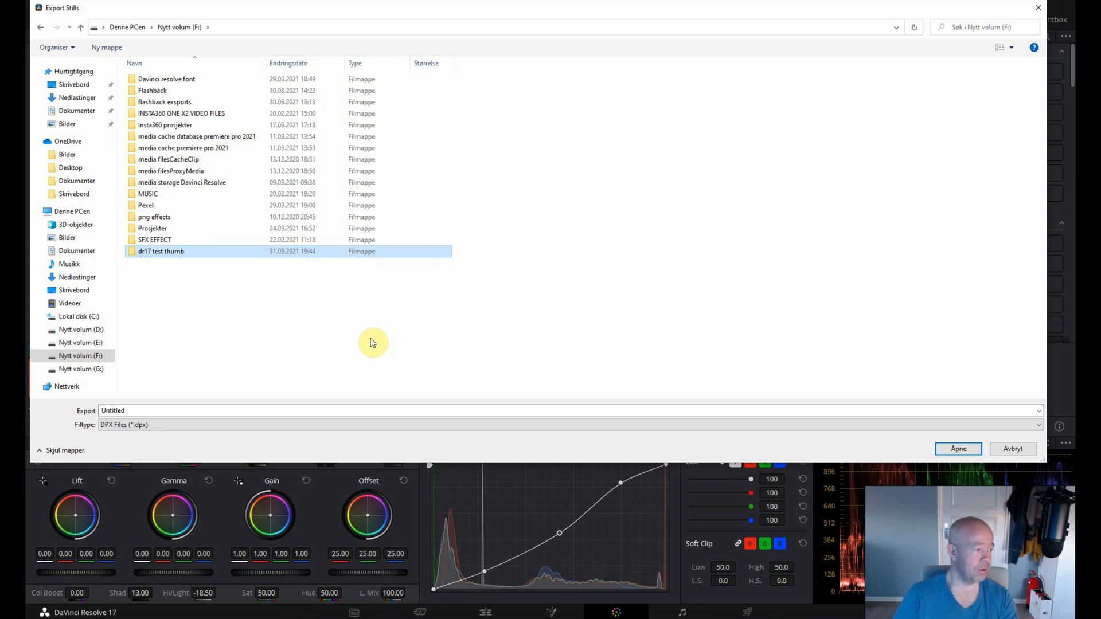
# Export the still into the "dr17 test thumb" folder as a JPEG named "Thumbnails test".
pyautogui.doubleClick(155, 254)
pyautogui.doubleClick(152, 411)
pyautogui.write('T')
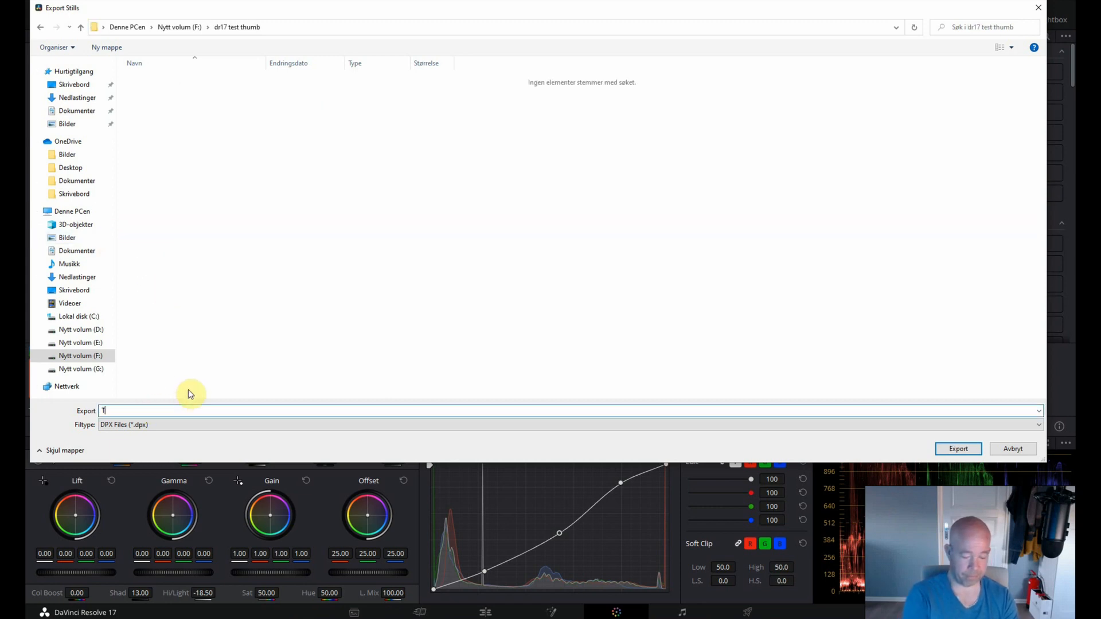
pyautogui.write('hum')
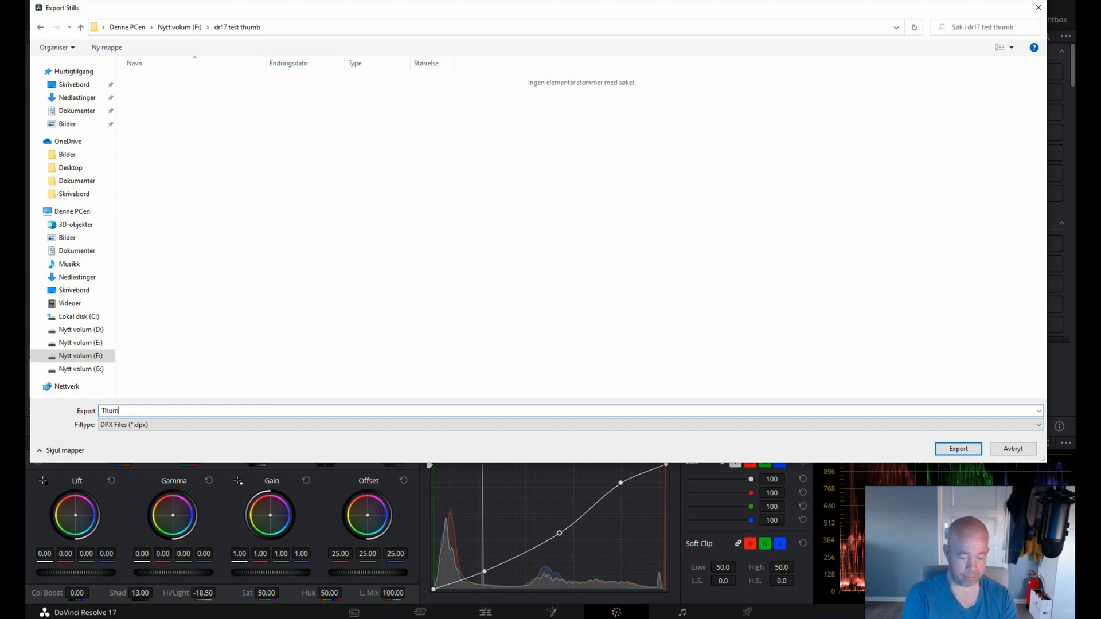
pyautogui.write('bnails')
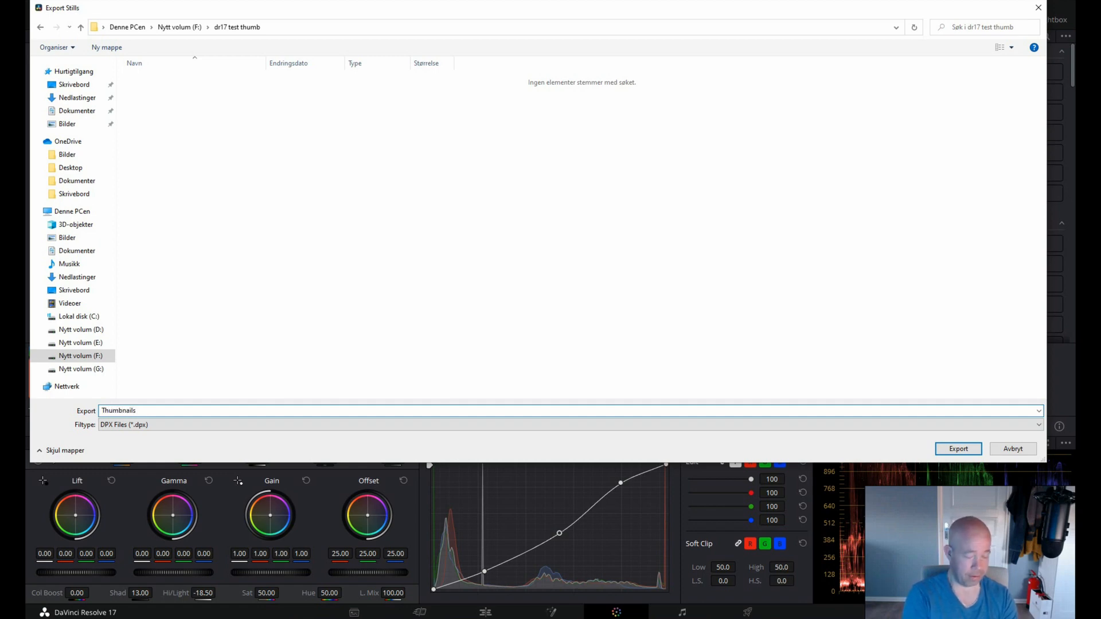
pyautogui.write(' test')
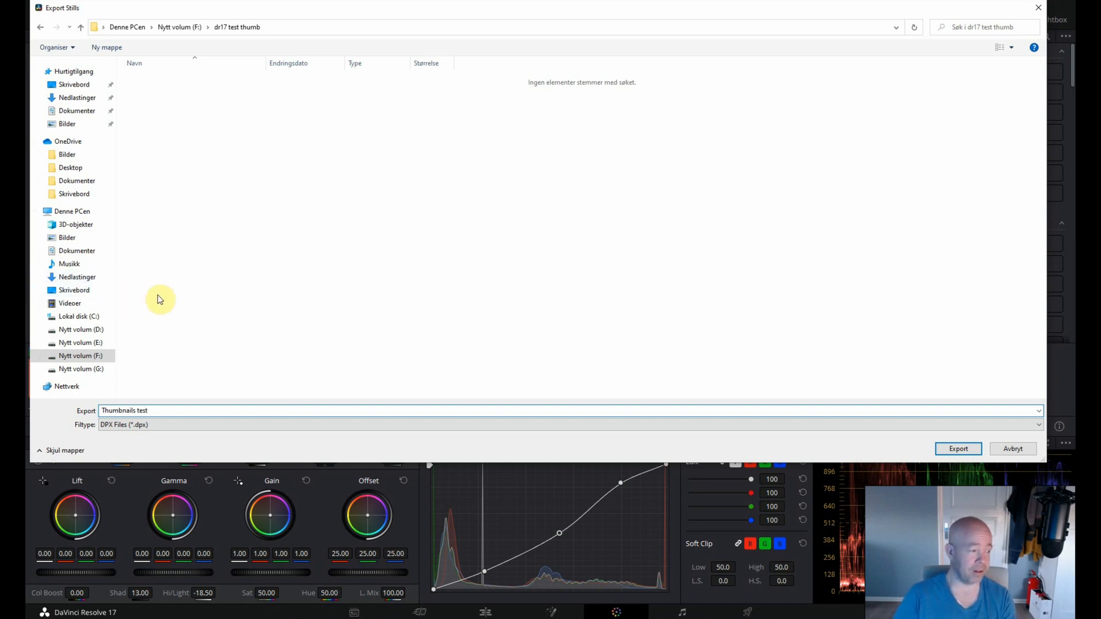
pyautogui.click(211, 425)
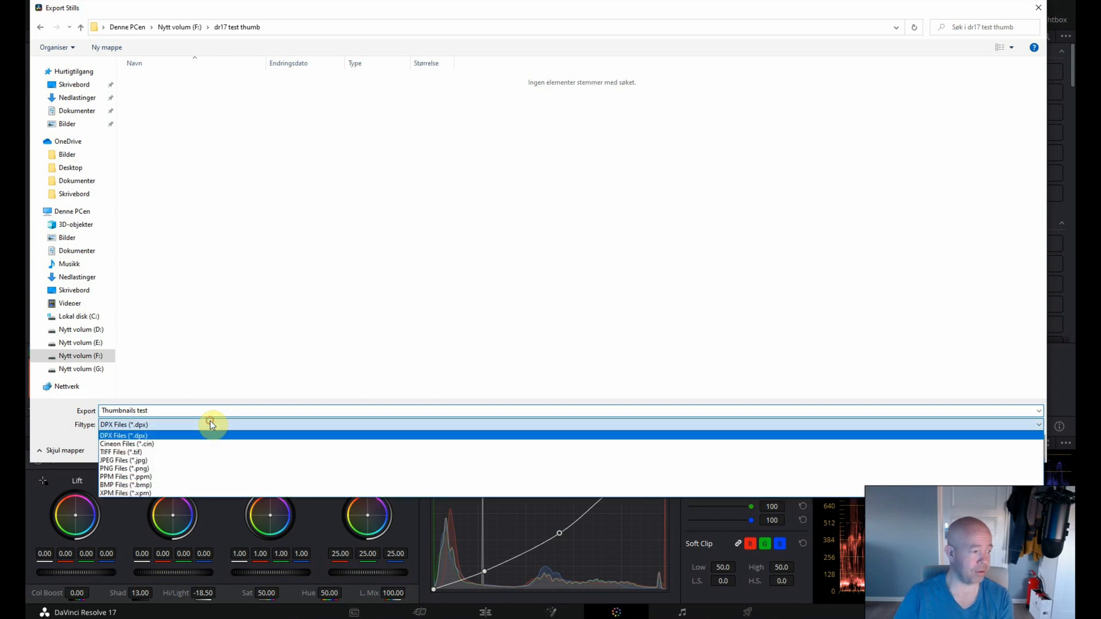
pyautogui.click(205, 460)
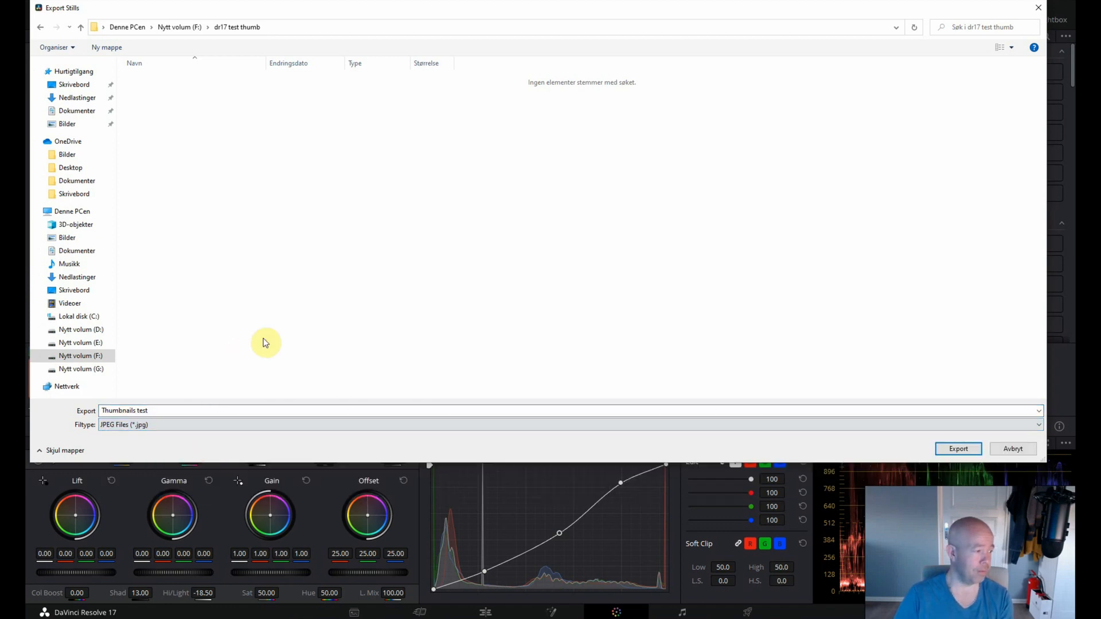
pyautogui.click(958, 449)
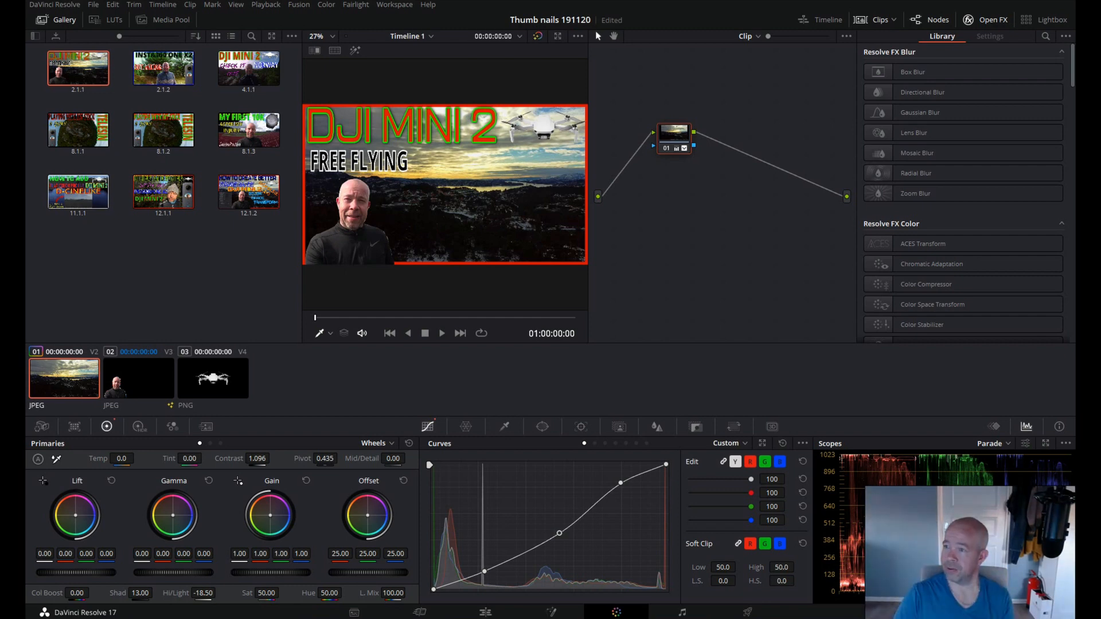
# Examine the exported thumbnail JPEG in the maximized photo viewer, and close the viewer.
pyautogui.moveTo(1074, 54); pyautogui.dragTo(715, 59)
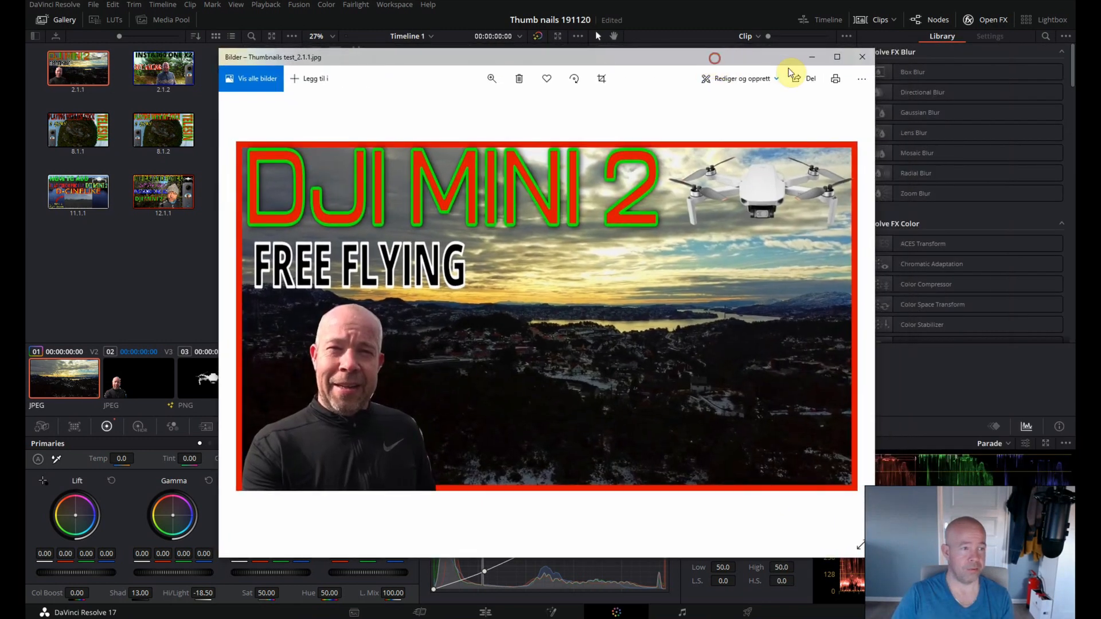
pyautogui.click(841, 60)
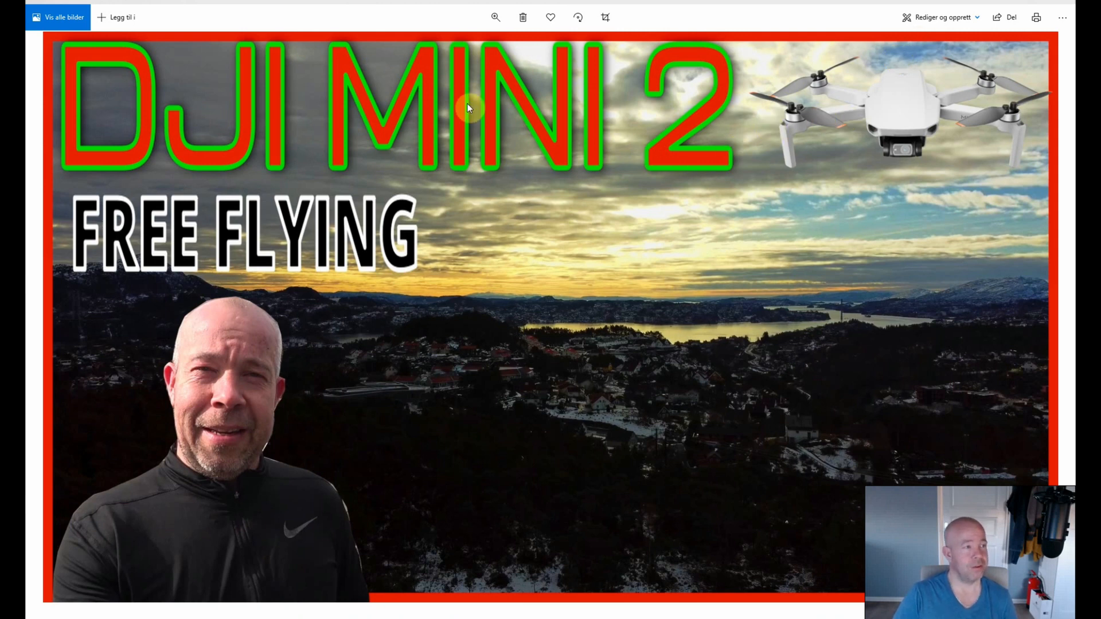
pyautogui.click(1061, 2)
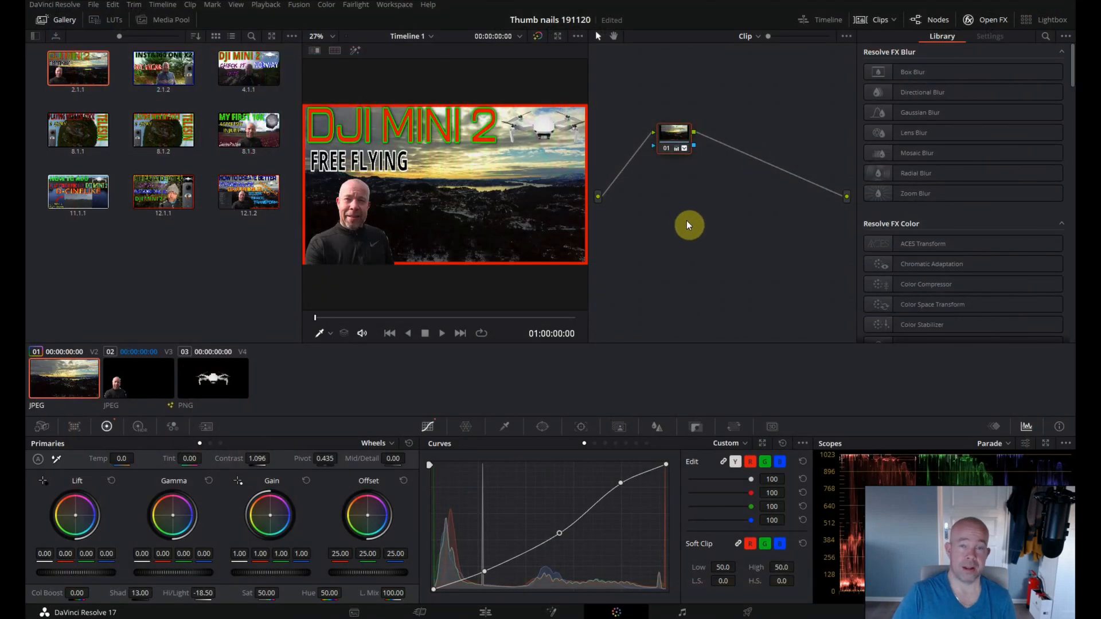